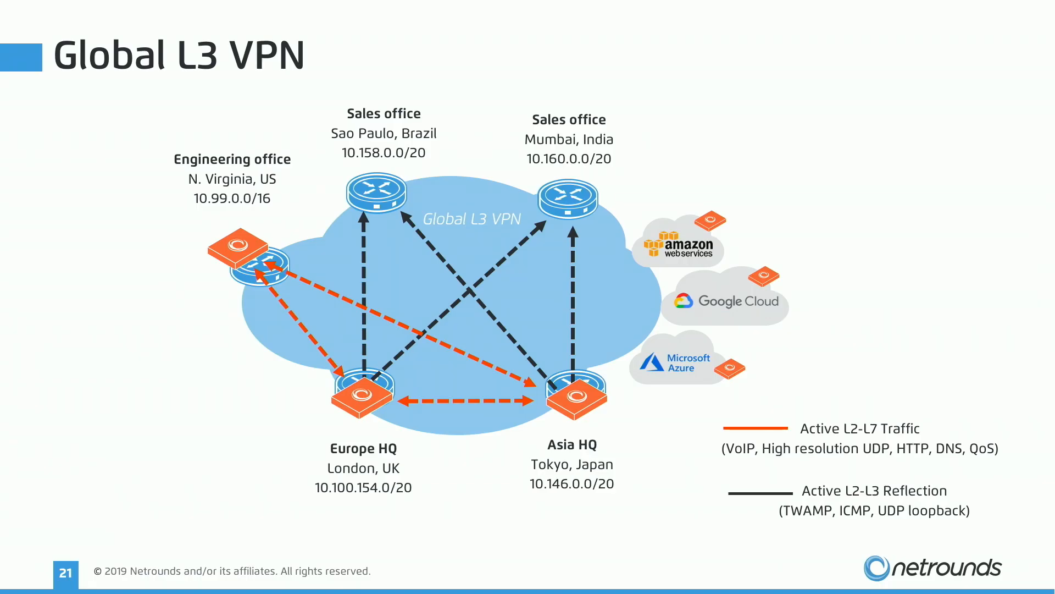
- Switch to the browser and expand the London - Tokyo - Virginia (200 packets/second) monitor to view its streams
{"action": "key", "text": "super+Tab"}
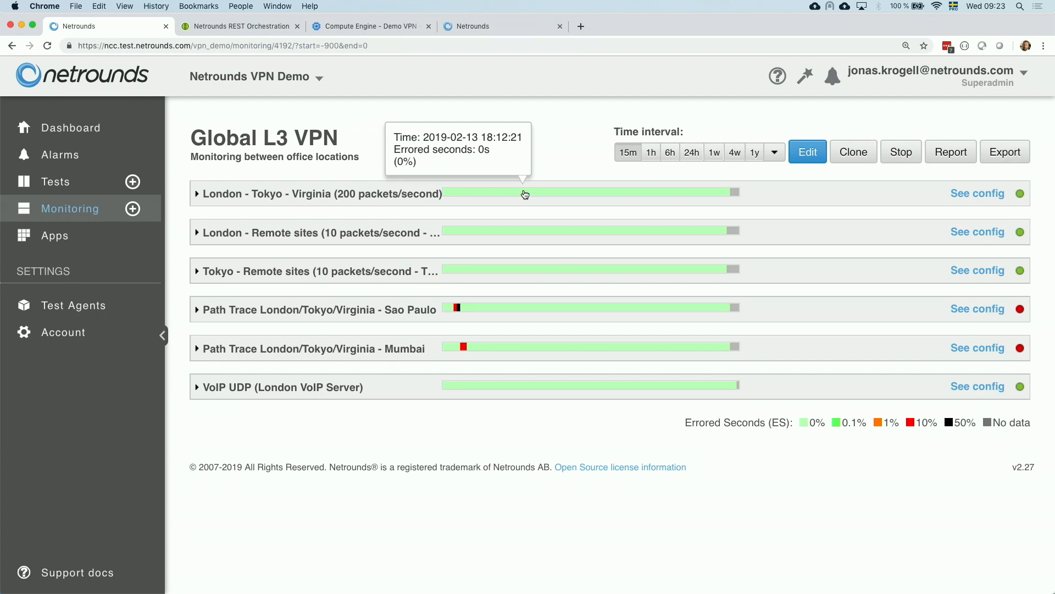
{"action": "left_click", "coordinate": [374, 202]}
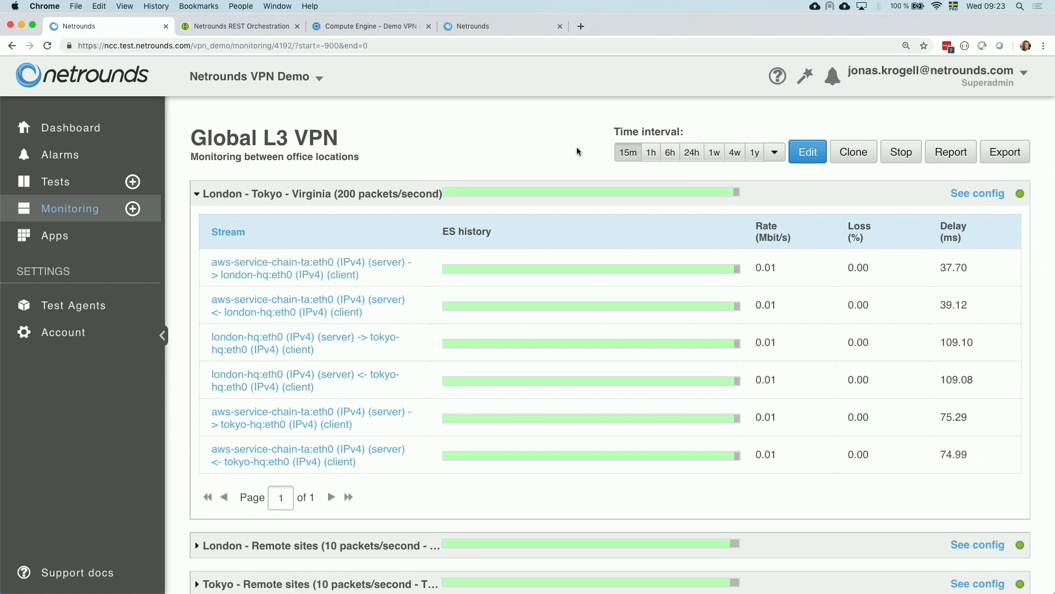
- Change the monitoring time interval to 1h, then 6h, then 1w
{"action": "left_click", "coordinate": [652, 156]}
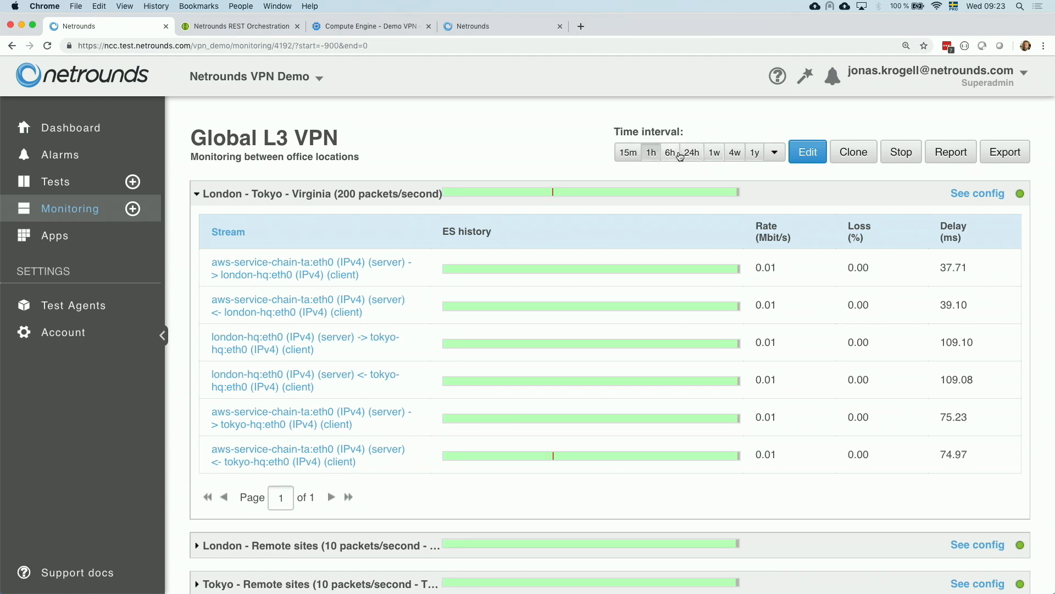
{"action": "left_click", "coordinate": [678, 156]}
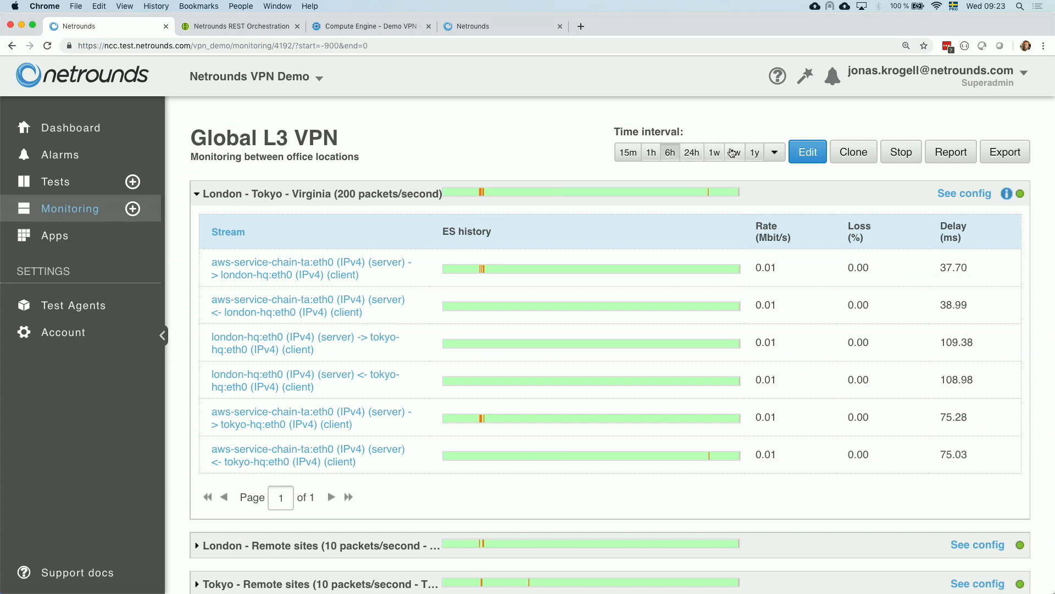
{"action": "left_click", "coordinate": [715, 156]}
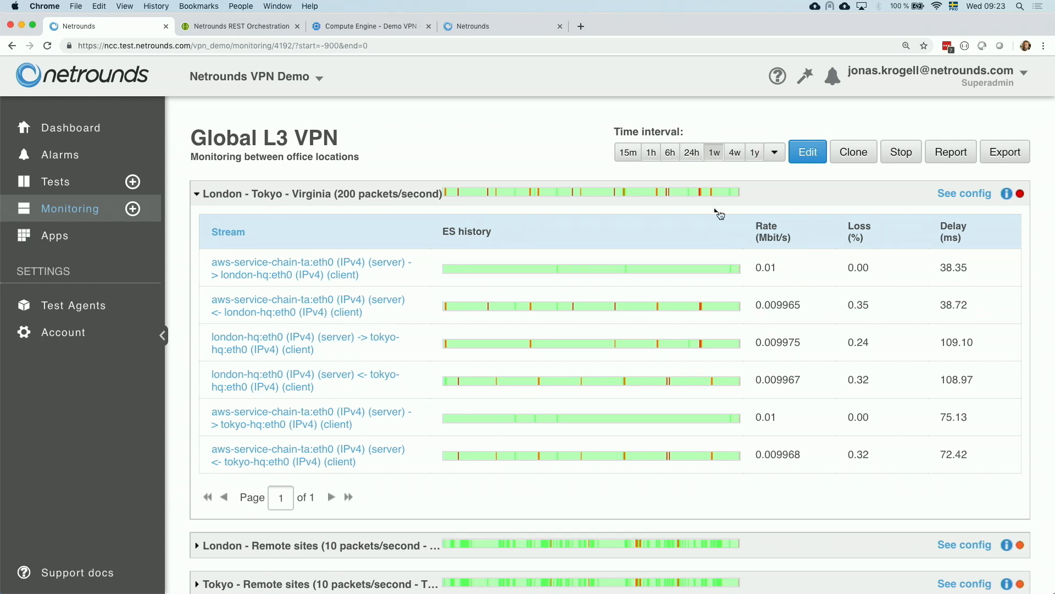
- Open the graph of the london-hq to tokyo-hq stream and maximize its window
{"action": "mouse_move", "coordinate": [702, 310]}
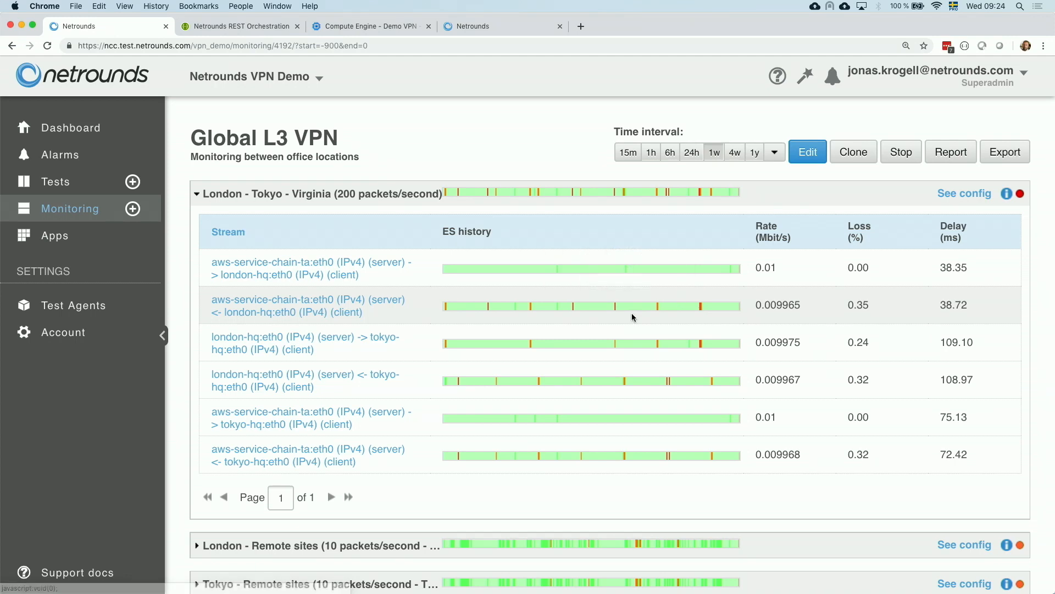
{"action": "scroll", "coordinate": [631, 312], "scroll_direction": "down", "scroll_amount": 1}
{"action": "mouse_move", "coordinate": [351, 336]}
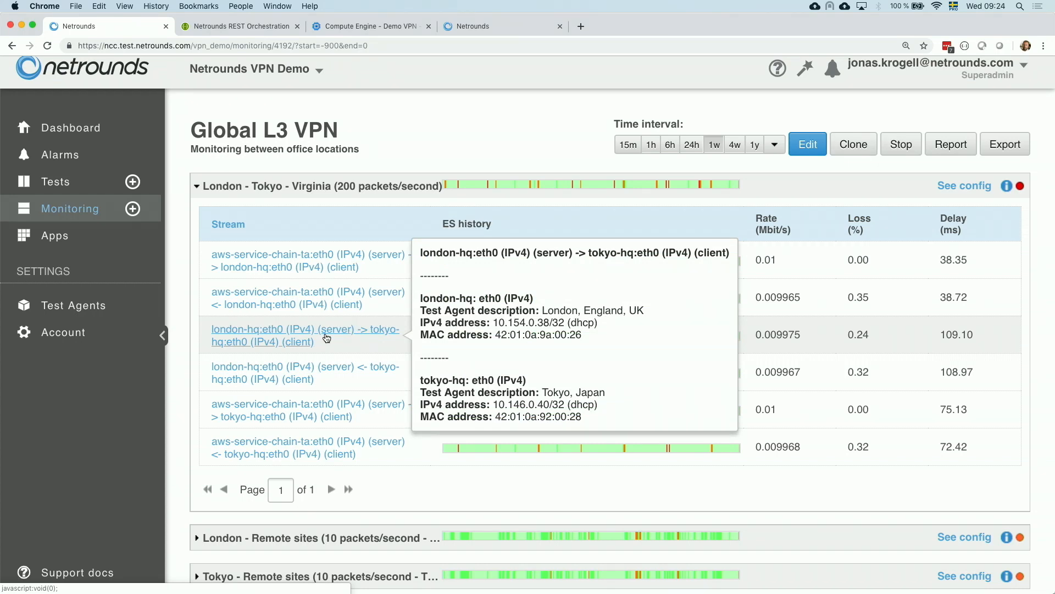
{"action": "left_click", "coordinate": [295, 340]}
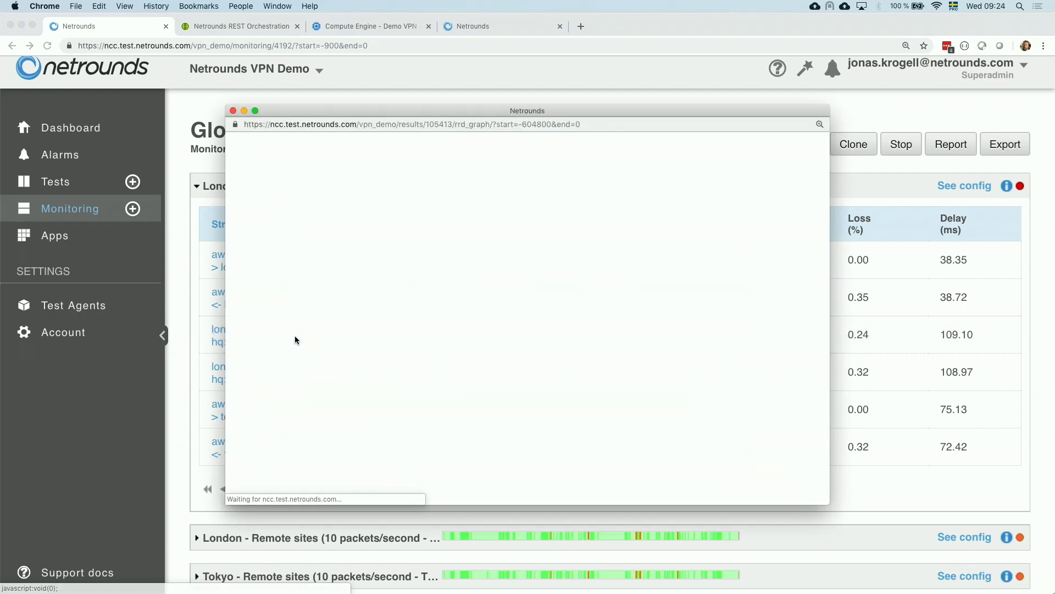
{"action": "double_click", "coordinate": [556, 112]}
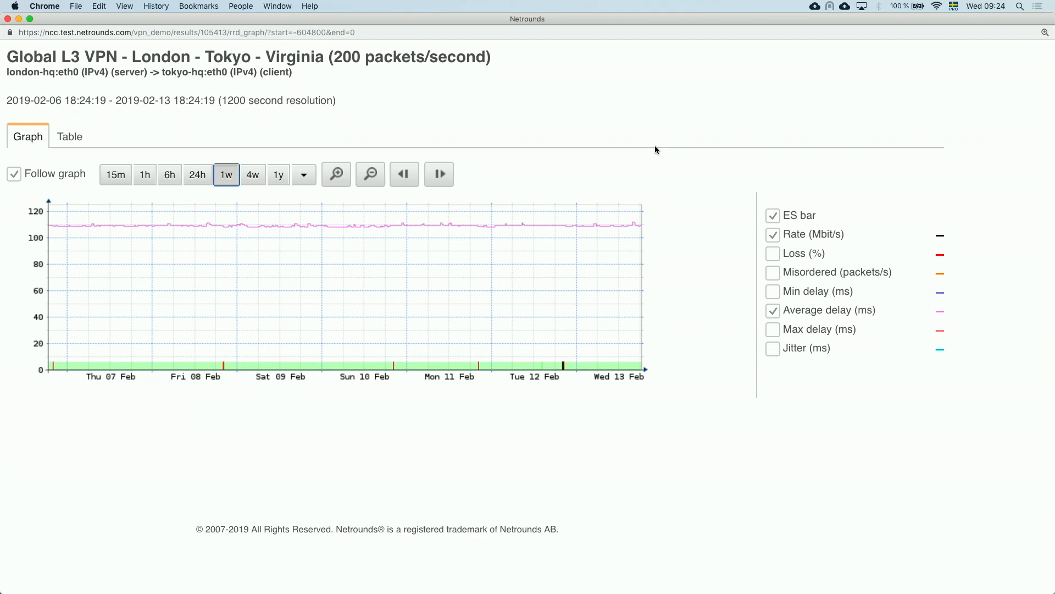
- Add Loss (%) and Jitter (ms) to the stream's graph
{"action": "left_click", "coordinate": [777, 255]}
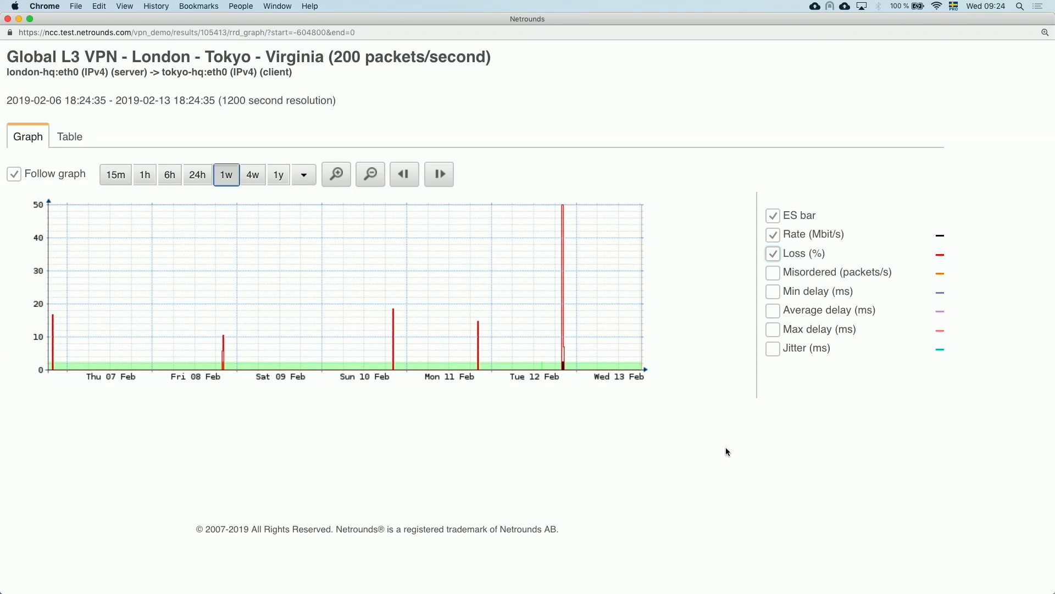
{"action": "left_click", "coordinate": [773, 351]}
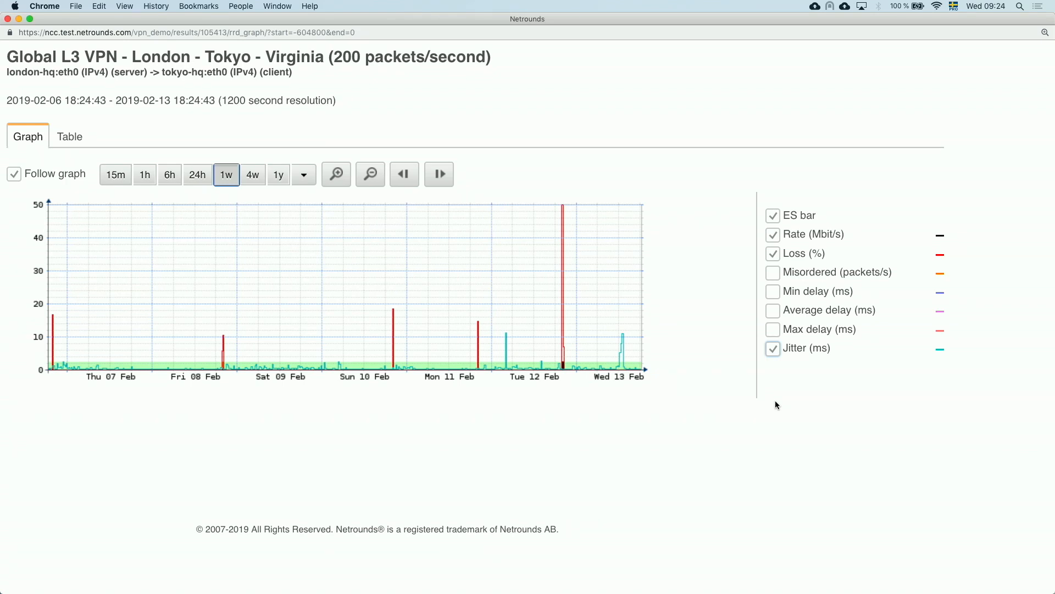
{"action": "mouse_move", "coordinate": [624, 363]}
- View the stream's data as a table with the Show all filter, then close the graph window
{"action": "left_click", "coordinate": [75, 137]}
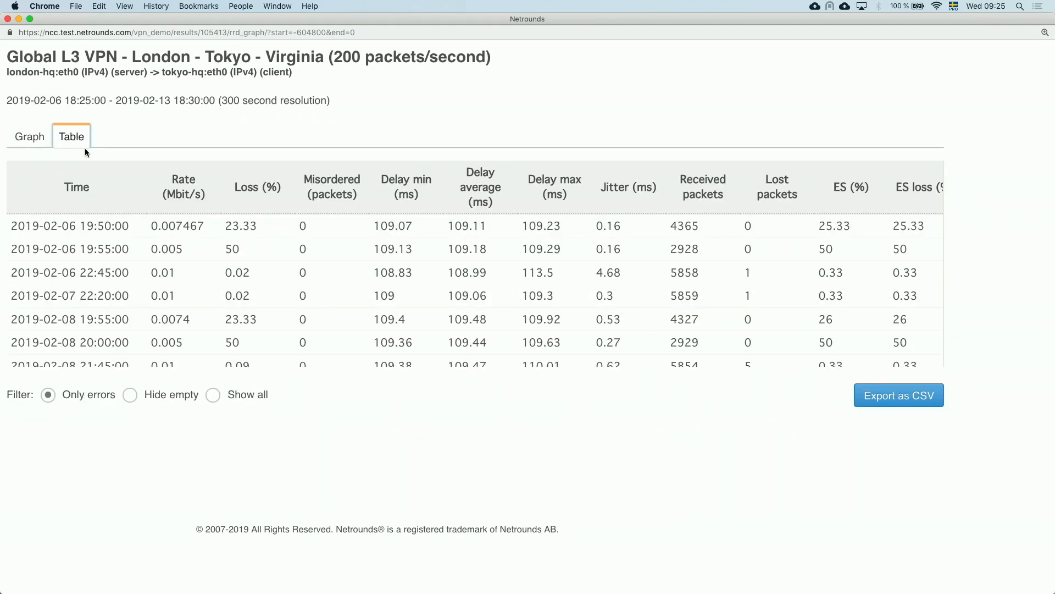
{"action": "left_click", "coordinate": [212, 395]}
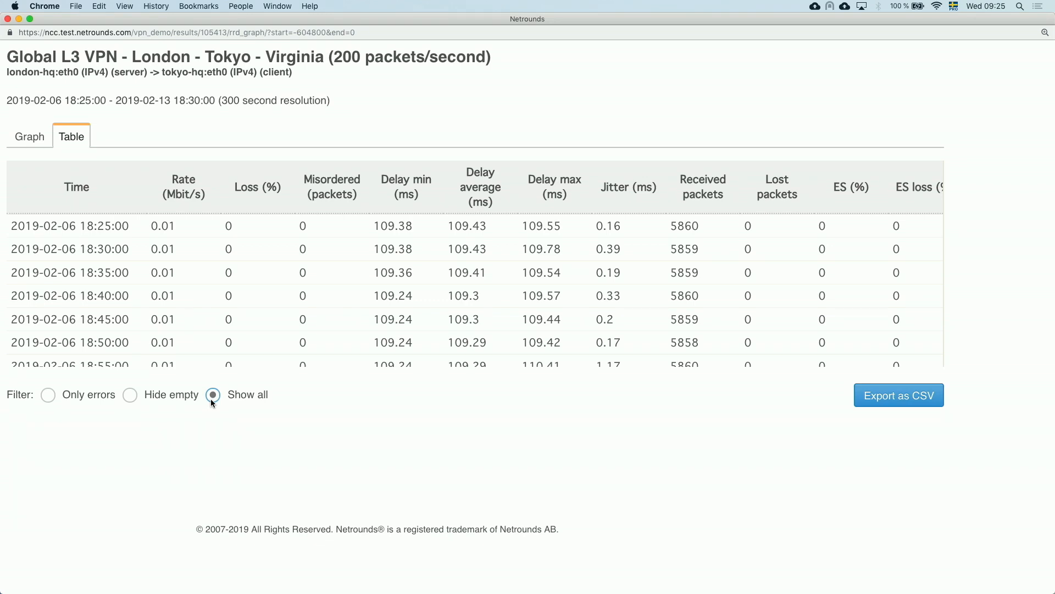
{"action": "left_click", "coordinate": [8, 19]}
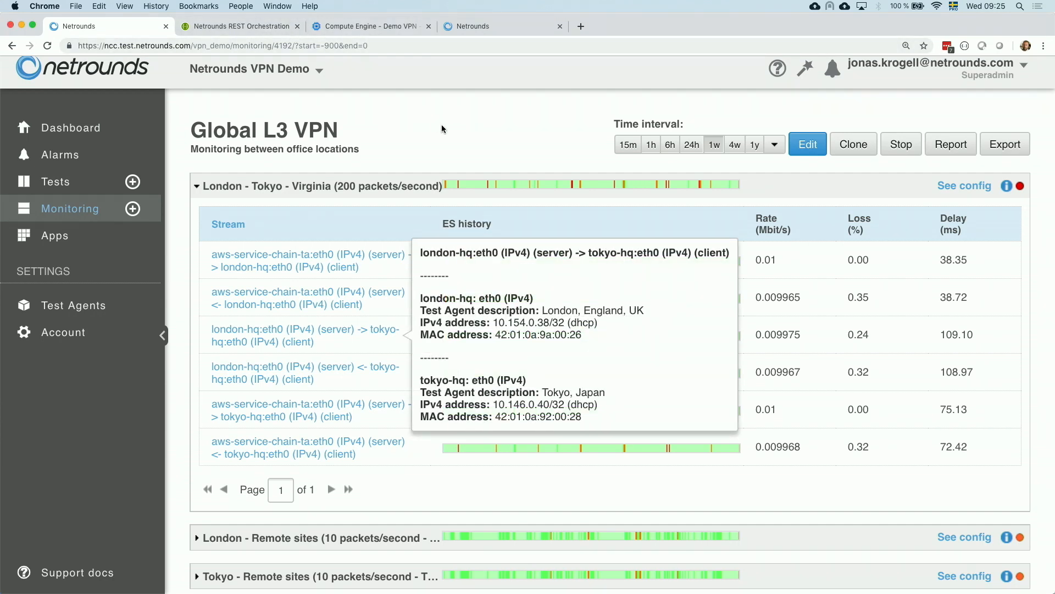
- Collapse the first monitor and inspect the london-hq sender streams of the London - Remote sites monitor
{"action": "left_click", "coordinate": [357, 187]}
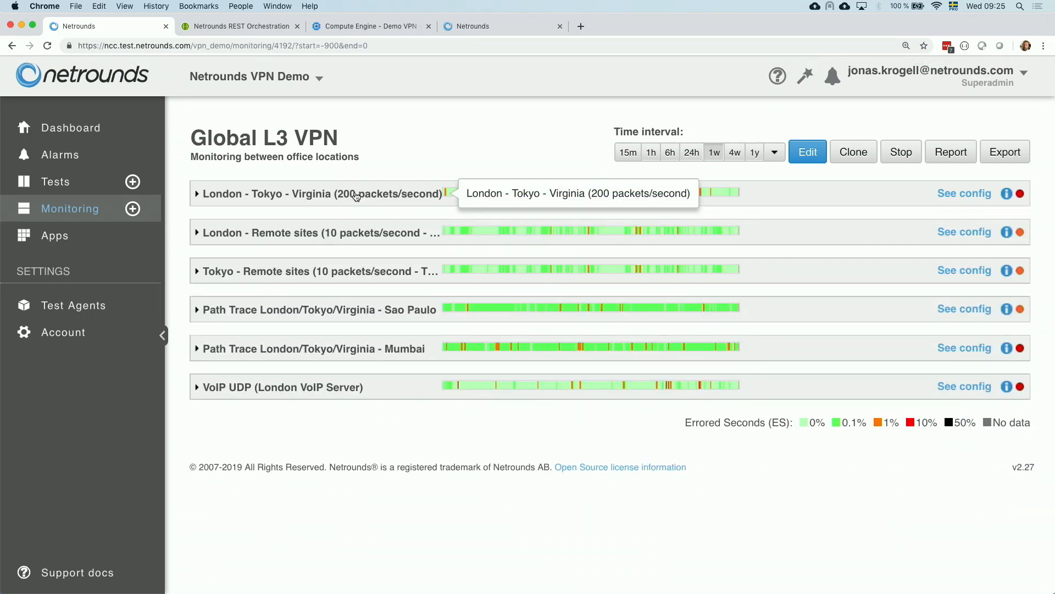
{"action": "left_click", "coordinate": [338, 235]}
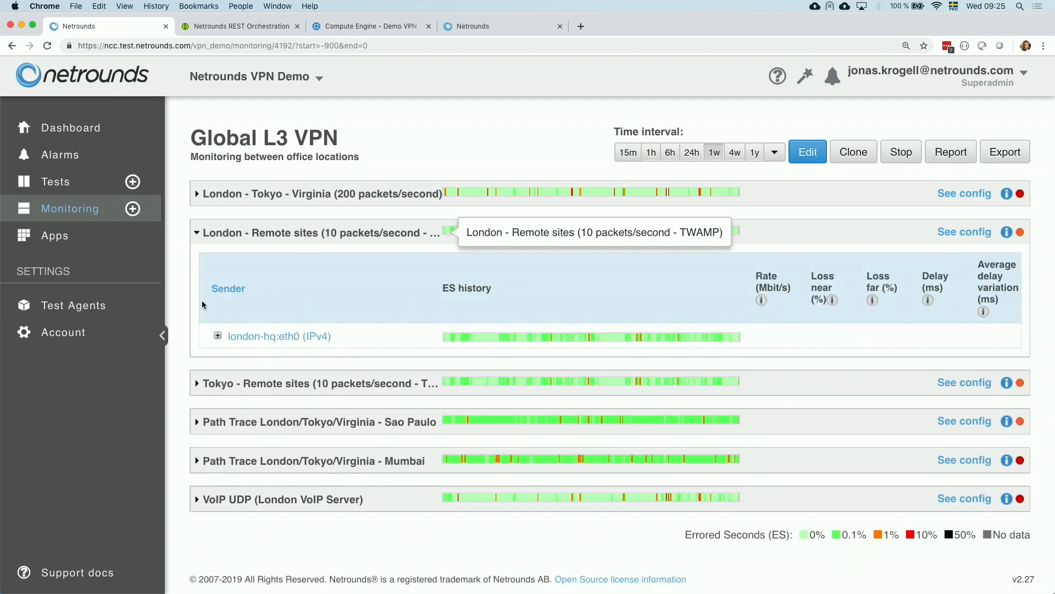
{"action": "left_click", "coordinate": [217, 337]}
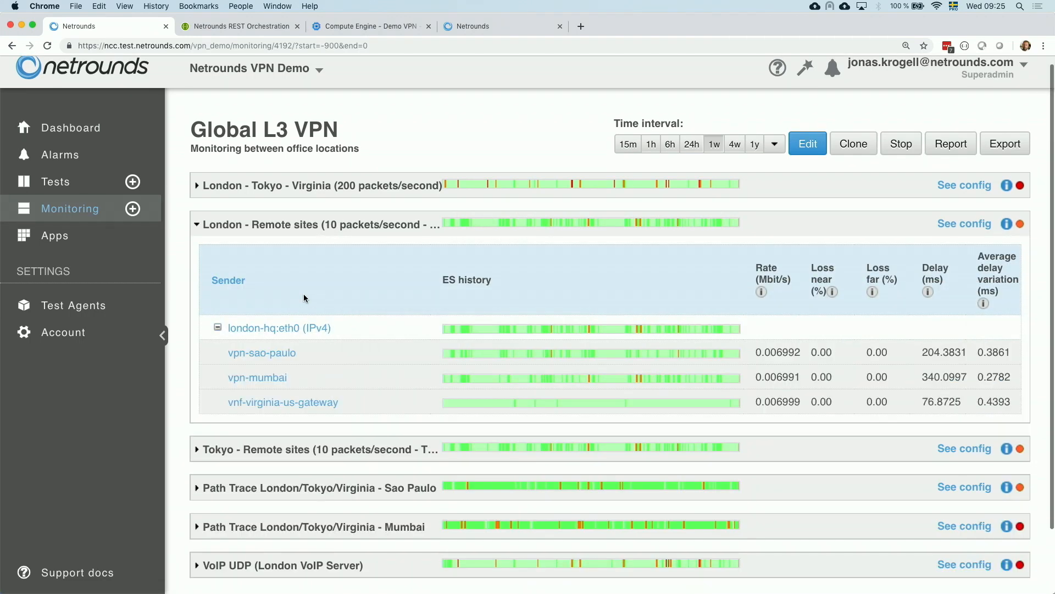
{"action": "scroll", "coordinate": [371, 277], "scroll_direction": "down", "scroll_amount": 1}
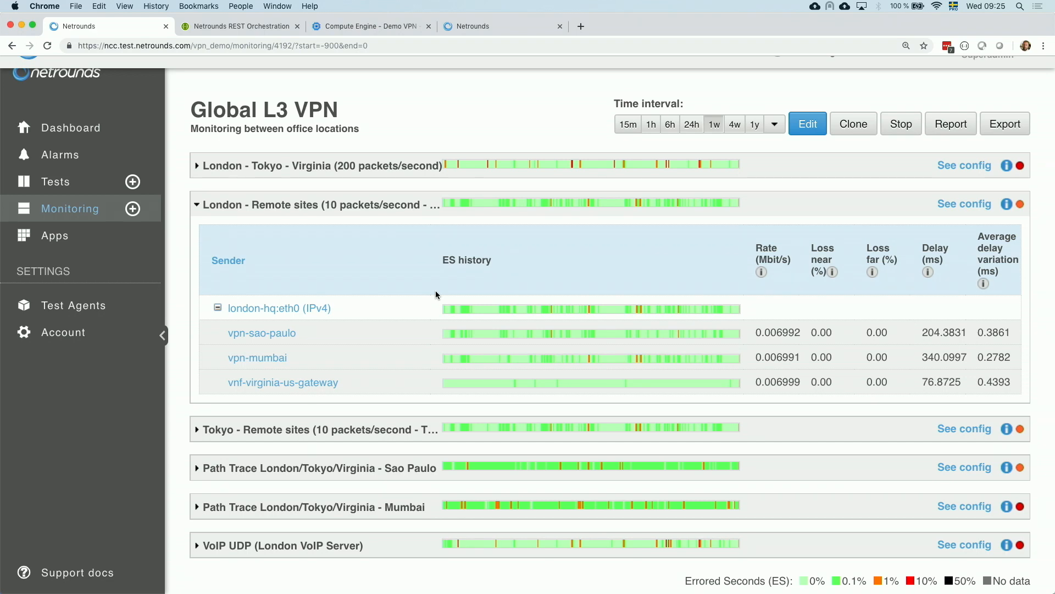
{"action": "left_click", "coordinate": [392, 205]}
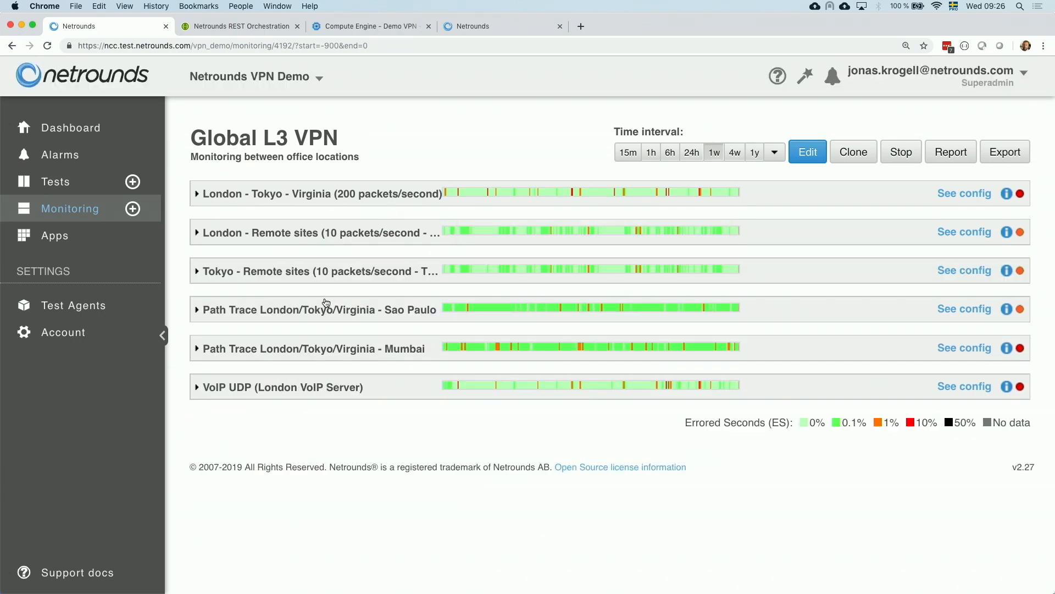
- Expand the Path Trace London/Tokyo/Virginia - Sao Paulo monitor and inspect its london-hq and aws-service-chain-ta client hops
{"action": "left_click", "coordinate": [308, 315]}
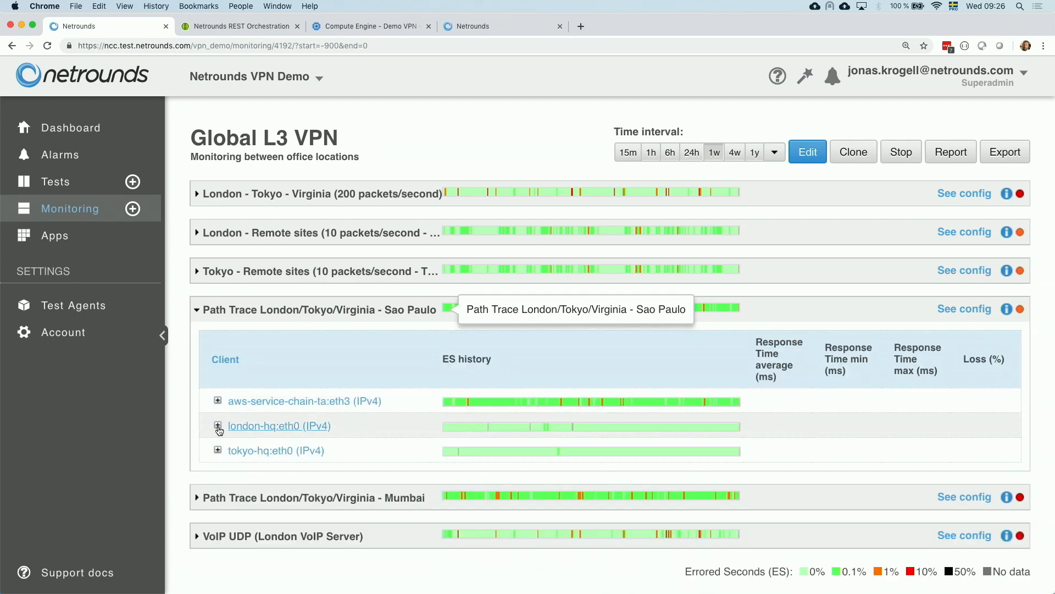
{"action": "left_click", "coordinate": [218, 424]}
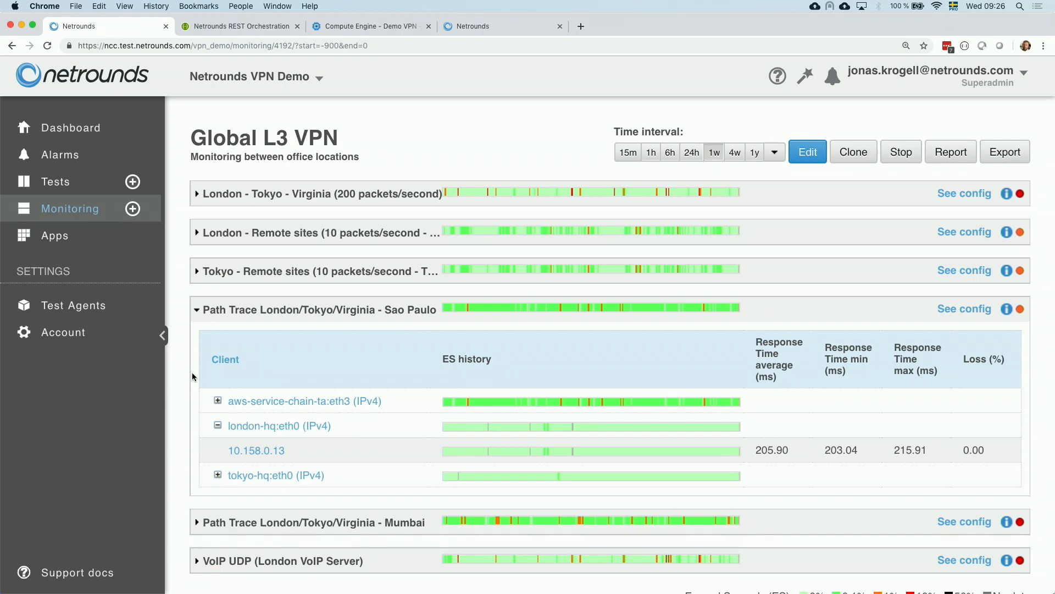
{"action": "mouse_move", "coordinate": [312, 427]}
{"action": "left_click", "coordinate": [217, 424]}
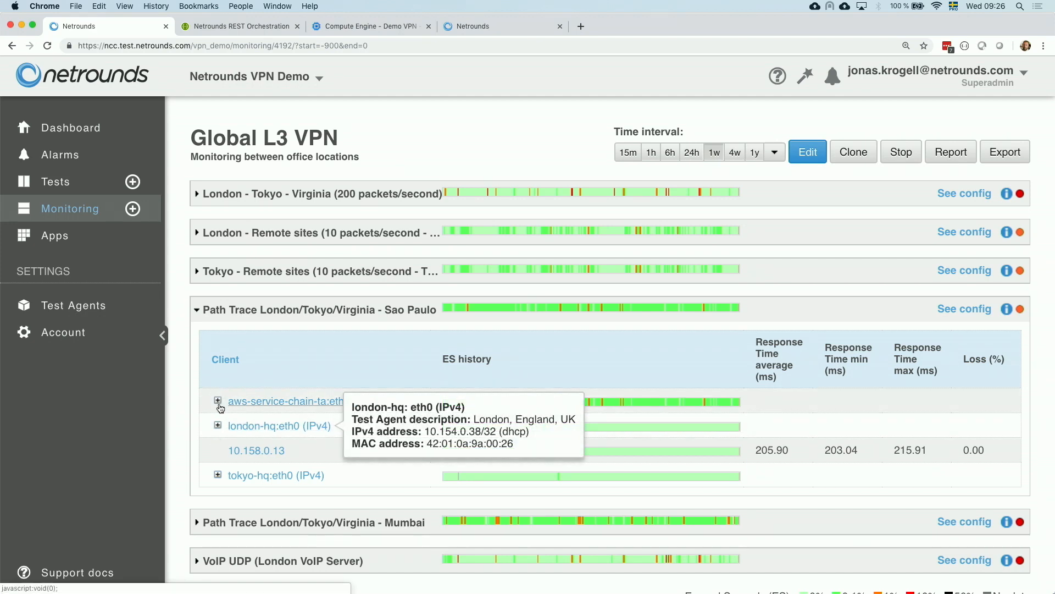
{"action": "left_click", "coordinate": [218, 401]}
{"action": "scroll", "coordinate": [367, 354], "scroll_direction": "down", "scroll_amount": 1}
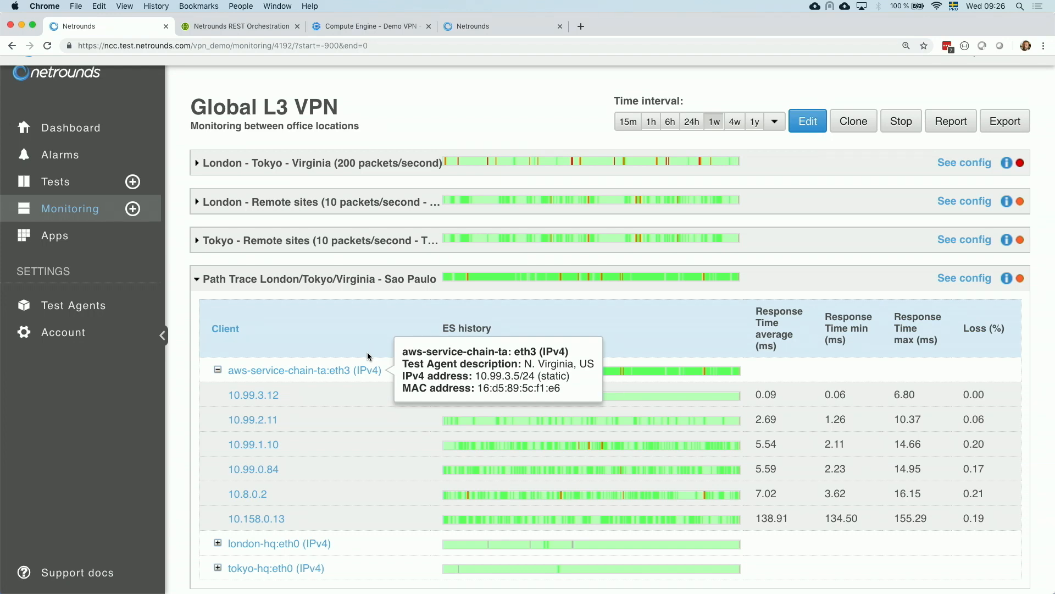
{"action": "left_click", "coordinate": [334, 278]}
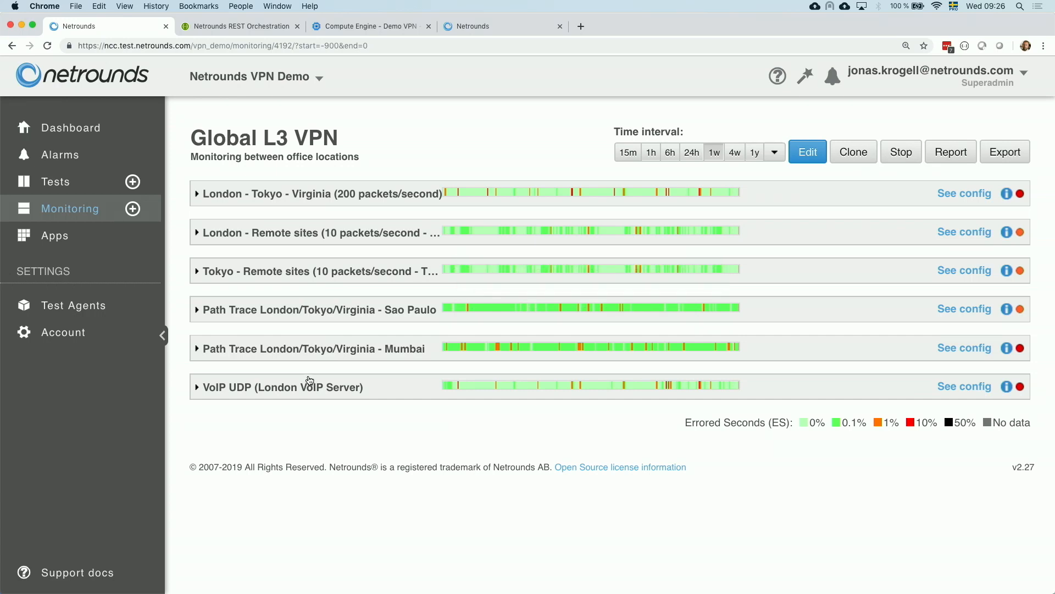
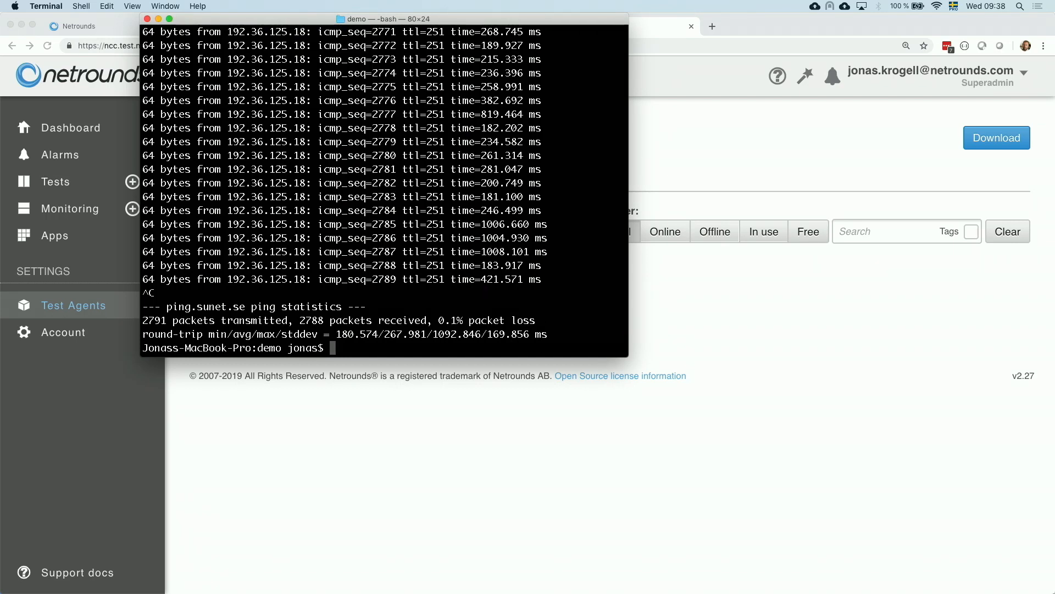
- Switch to the Atom editor to show the gcp-deploy-test-agents.sh script header
{"action": "key", "text": "super+Tab"}
{"action": "key", "text": "super+Tab"}
{"action": "key", "text": "super+Tab"}
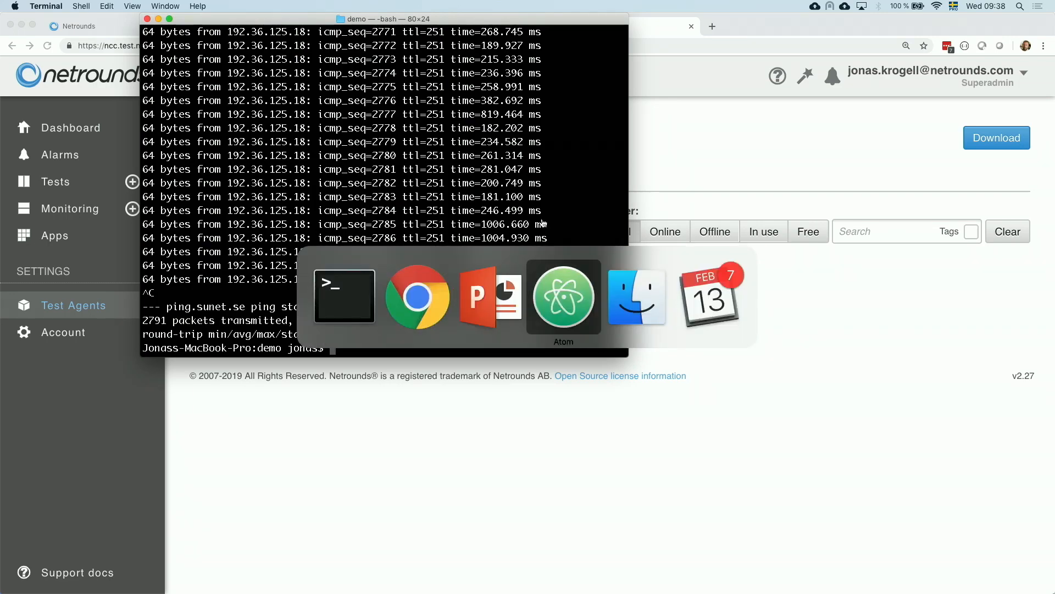
{"action": "scroll", "coordinate": [541, 219], "scroll_direction": "up", "scroll_amount": 1}
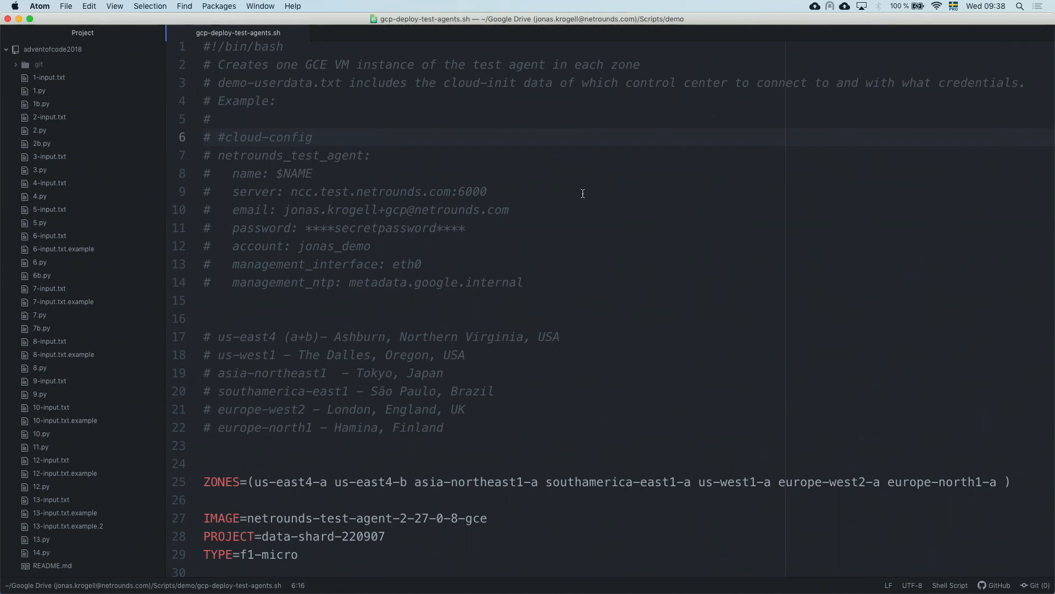
- Print demo-userdata.template.txt in Terminal with cat and enlarge the terminal font
{"action": "key", "text": "super+Tab"}
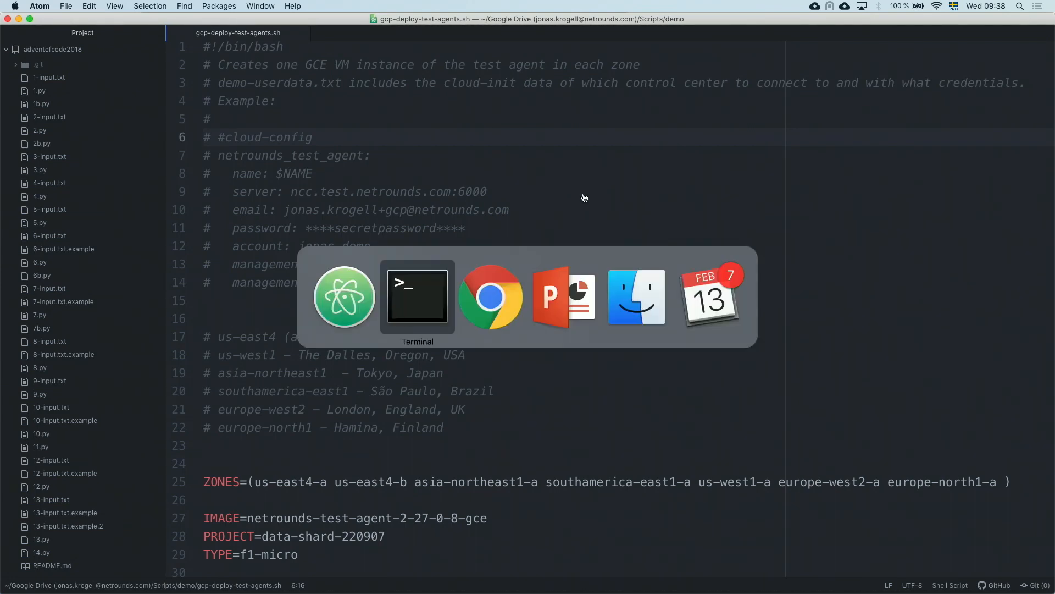
{"action": "type", "text": "cat c"}
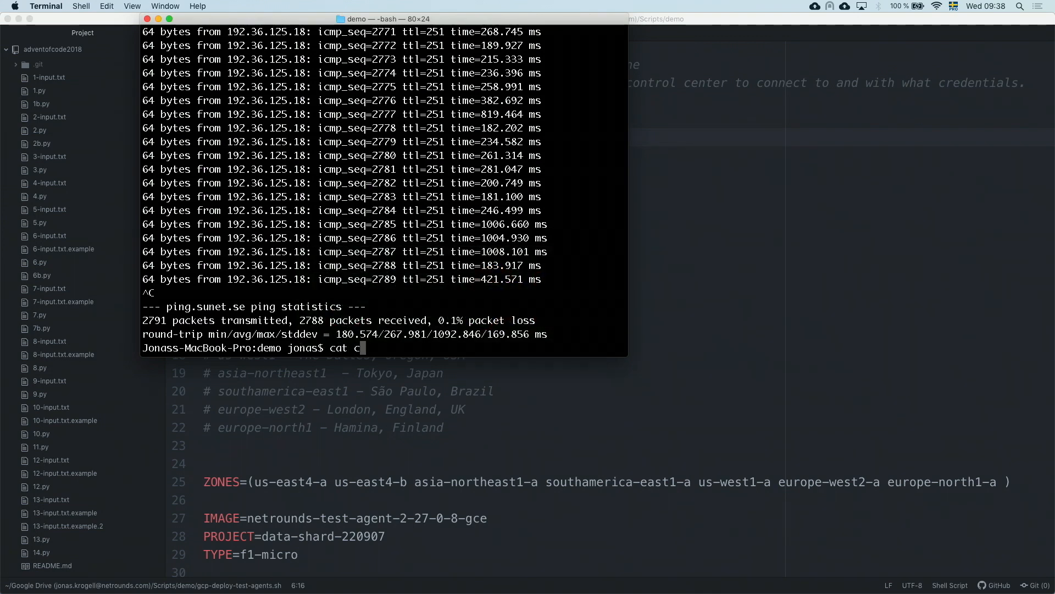
{"action": "key", "text": "Tab"}
{"action": "key", "text": "Tab"}
{"action": "type", "text": "demo-userdata.template.txt"}
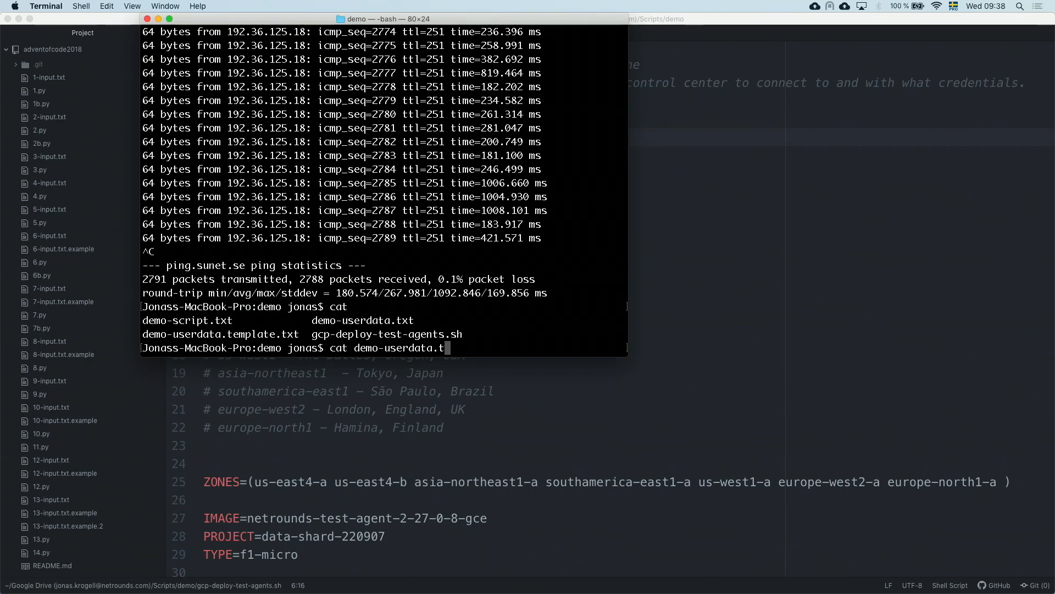
{"action": "key", "text": "Return"}
{"action": "key", "text": "super+plus"}
{"action": "key", "text": "super+plus"}
{"action": "key", "text": "super+plus"}
{"action": "key", "text": "super+plus"}
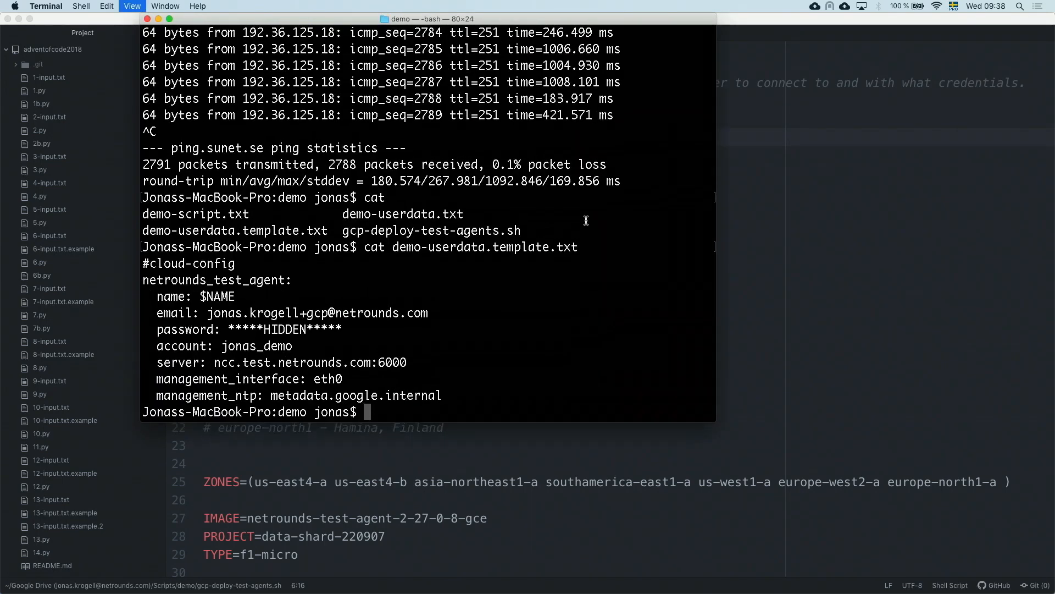
{"action": "key", "text": "super+plus"}
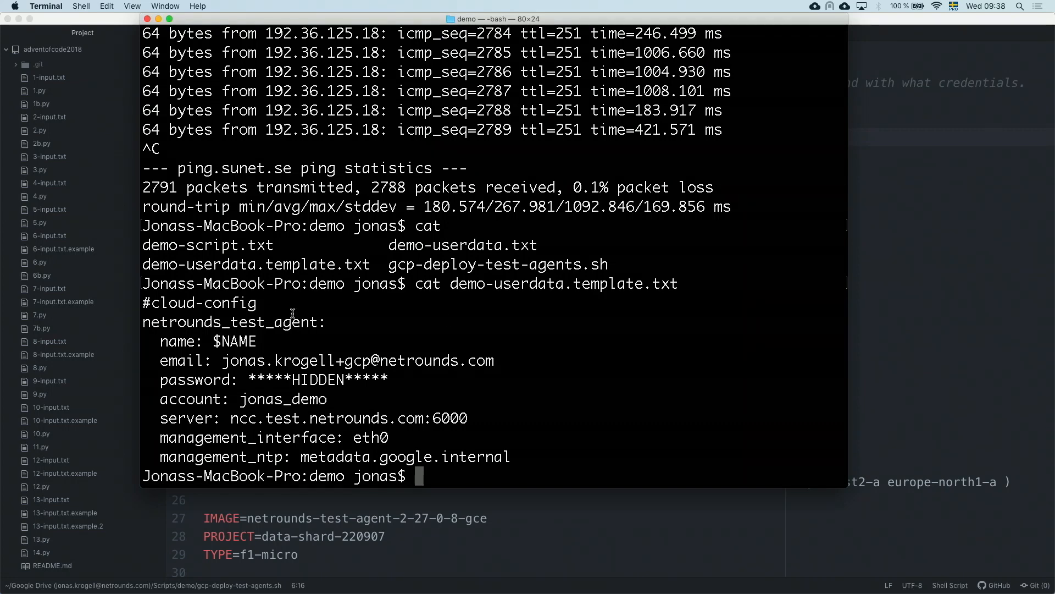
- Highlight the hidden password placeholder in the printed cloud-config template
{"action": "left_click_drag", "start_coordinate": [143, 300], "coordinate": [300, 380]}
{"action": "double_click", "coordinate": [300, 380]}
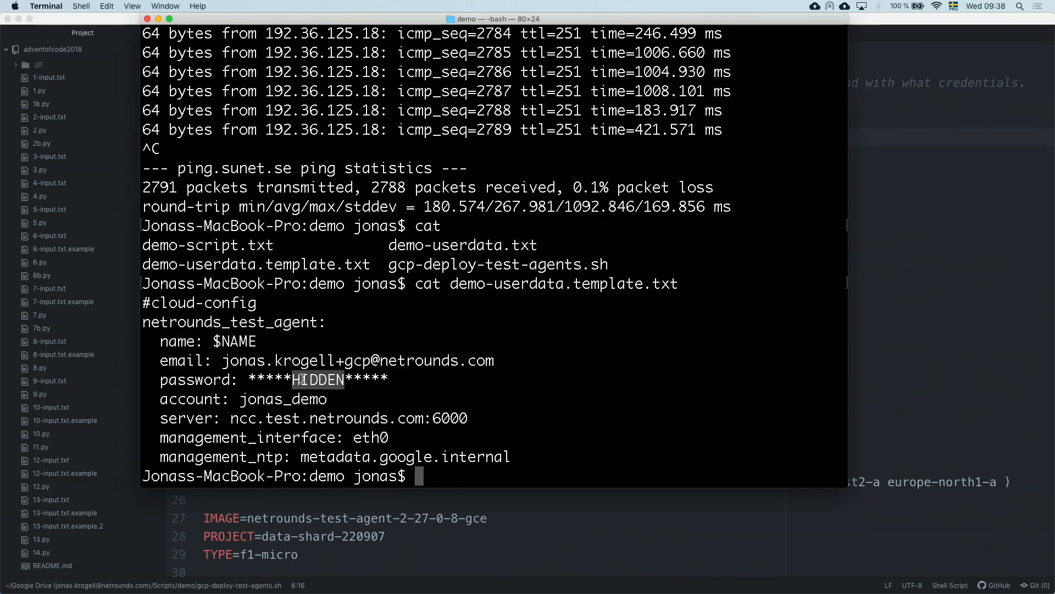
{"action": "left_click", "coordinate": [303, 379]}
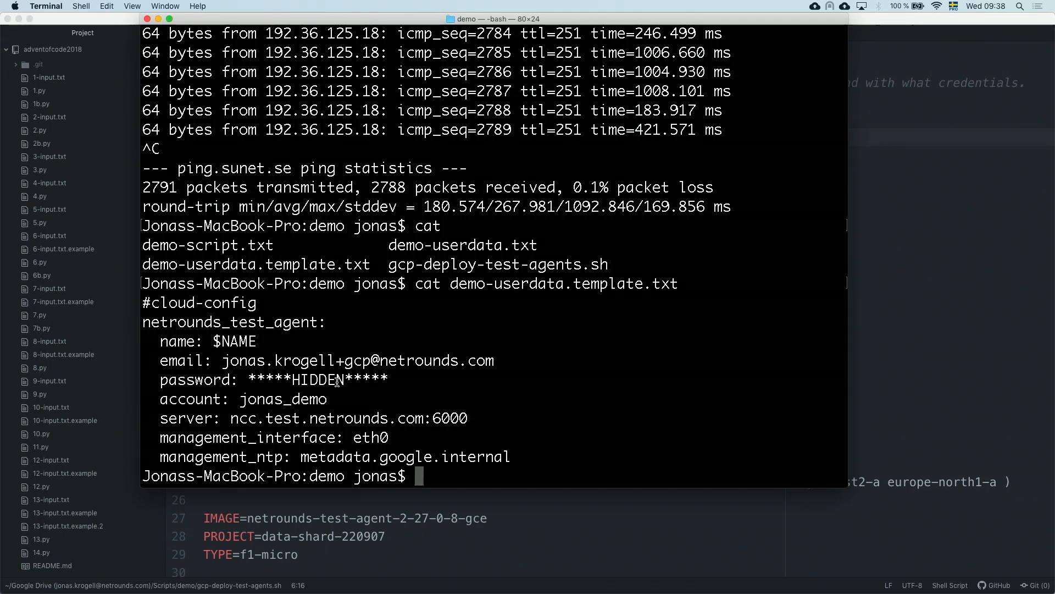
- Examine the per-zone deployment loop and the USERDATA name substitution in gcp-deploy-test-agents.sh
{"action": "left_click", "coordinate": [886, 240]}
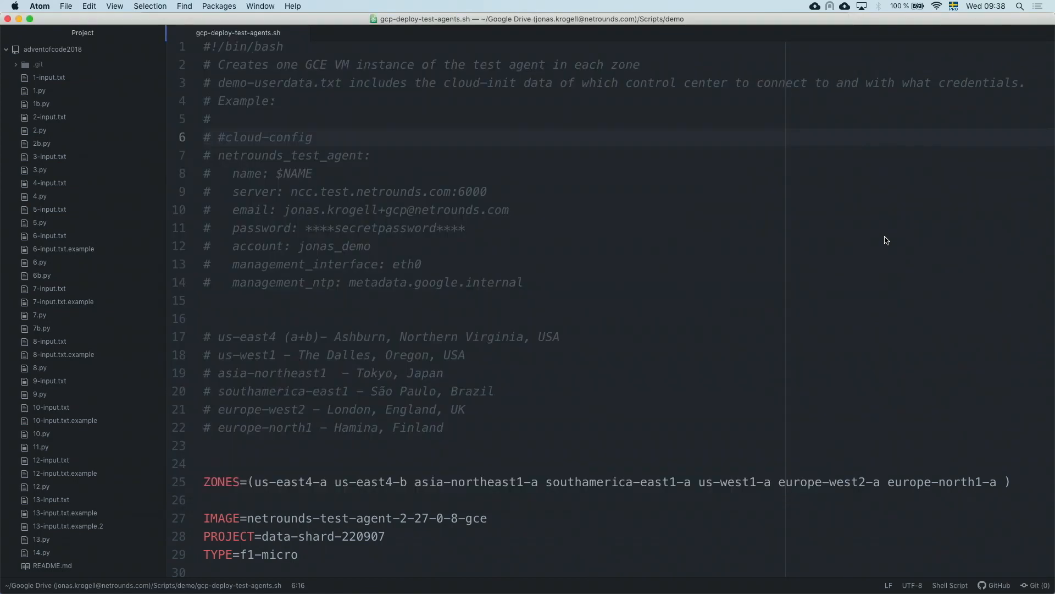
{"action": "scroll", "coordinate": [505, 212], "scroll_direction": "down", "scroll_amount": 1}
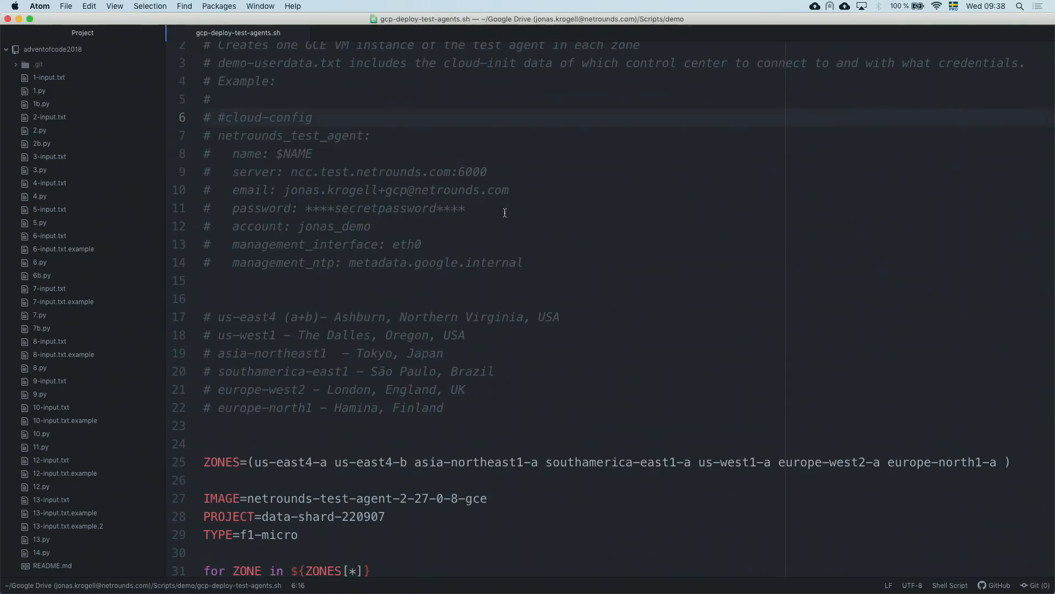
{"action": "scroll", "coordinate": [504, 213], "scroll_direction": "down", "scroll_amount": 2}
{"action": "scroll", "coordinate": [505, 213], "scroll_direction": "down", "scroll_amount": 5}
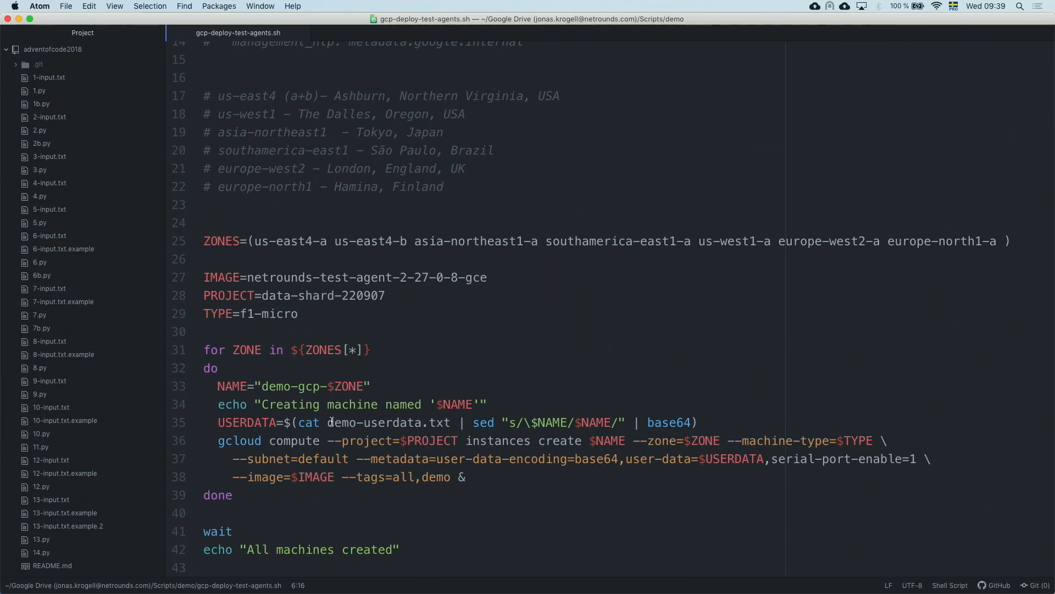
{"action": "double_click", "coordinate": [552, 422]}
{"action": "left_click", "coordinate": [612, 422]}
- Run ./gcp-deploy-test-agents.sh in Terminal to create the test agent VMs
{"action": "key", "text": "super+Tab"}
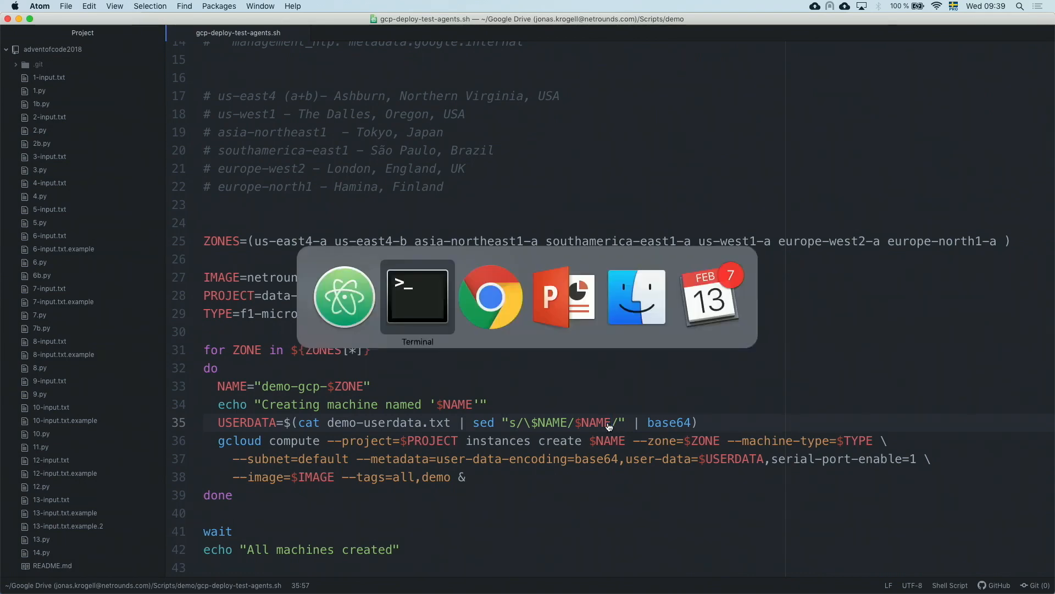
{"action": "type", "text": "./g"}
{"action": "key", "text": "Tab"}
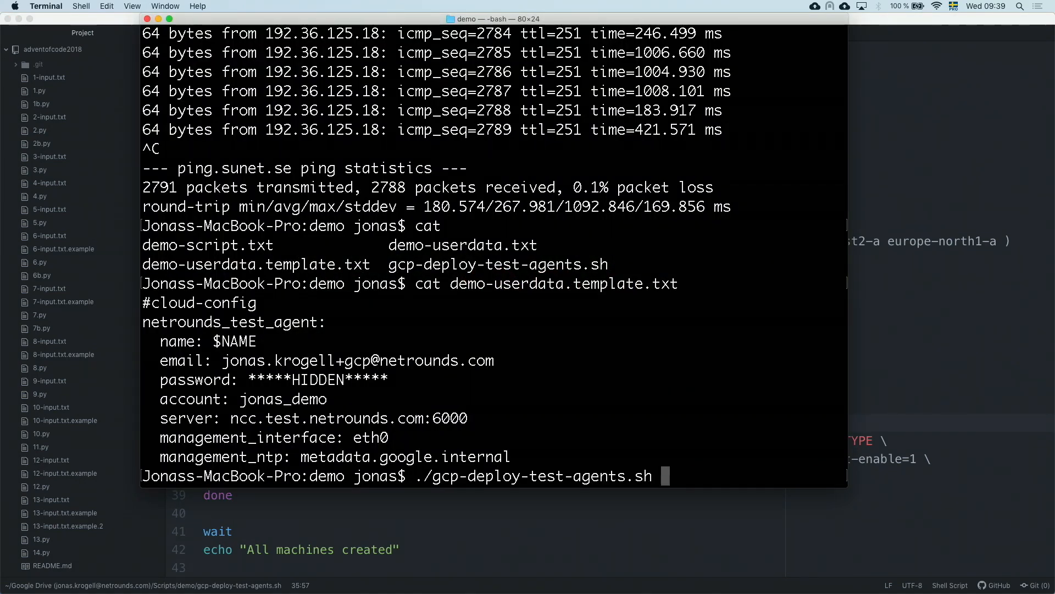
{"action": "key", "text": "Return"}
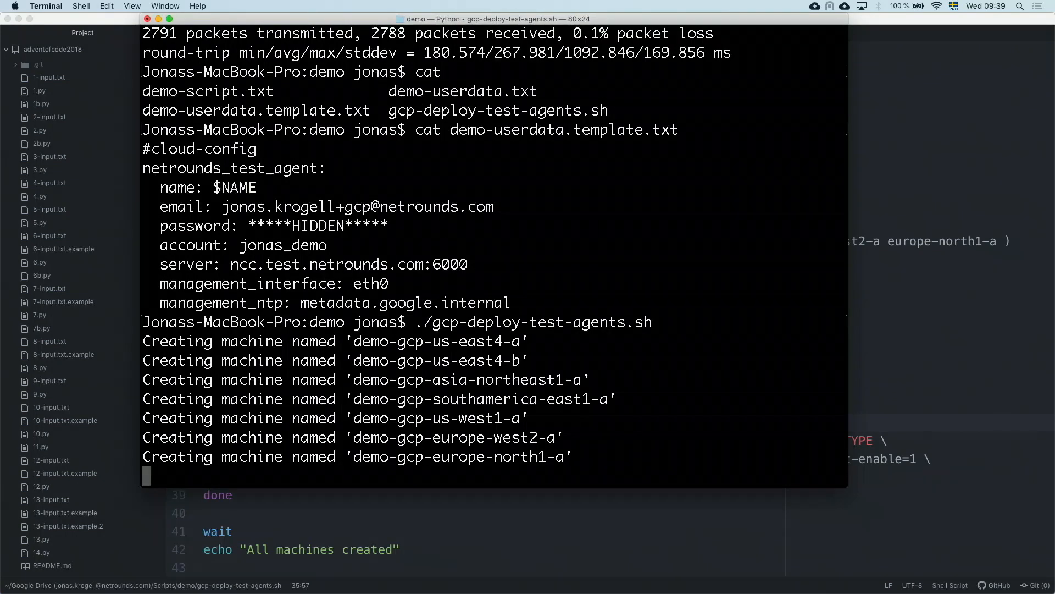
- Refresh the Compute Engine VM instances list filtered on demo in the browser
{"action": "key", "text": "super+Tab"}
{"action": "key", "text": "super+Tab"}
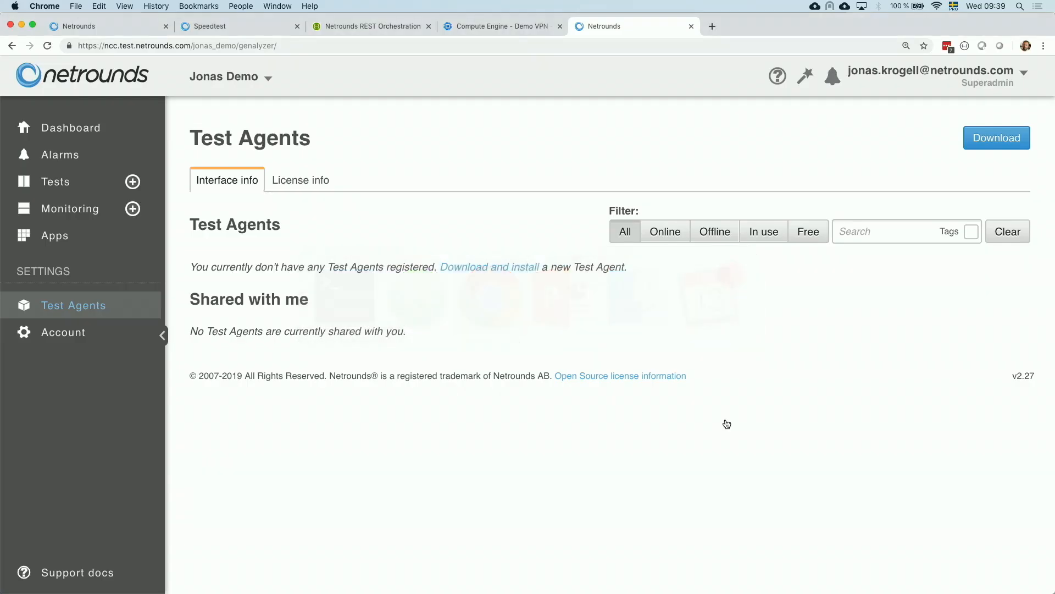
{"action": "left_click", "coordinate": [522, 25]}
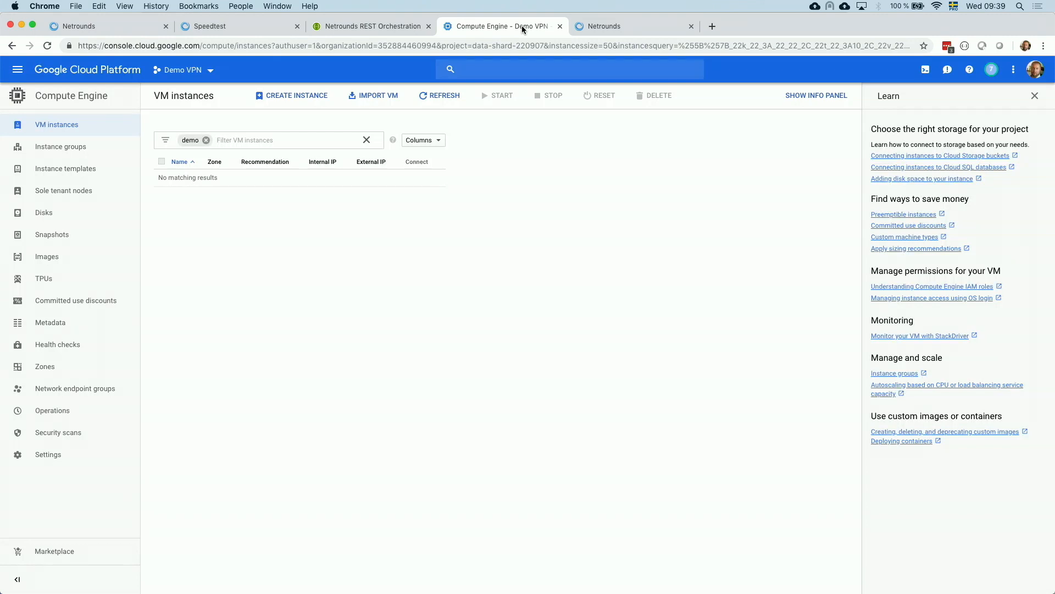
{"action": "left_click", "coordinate": [443, 96]}
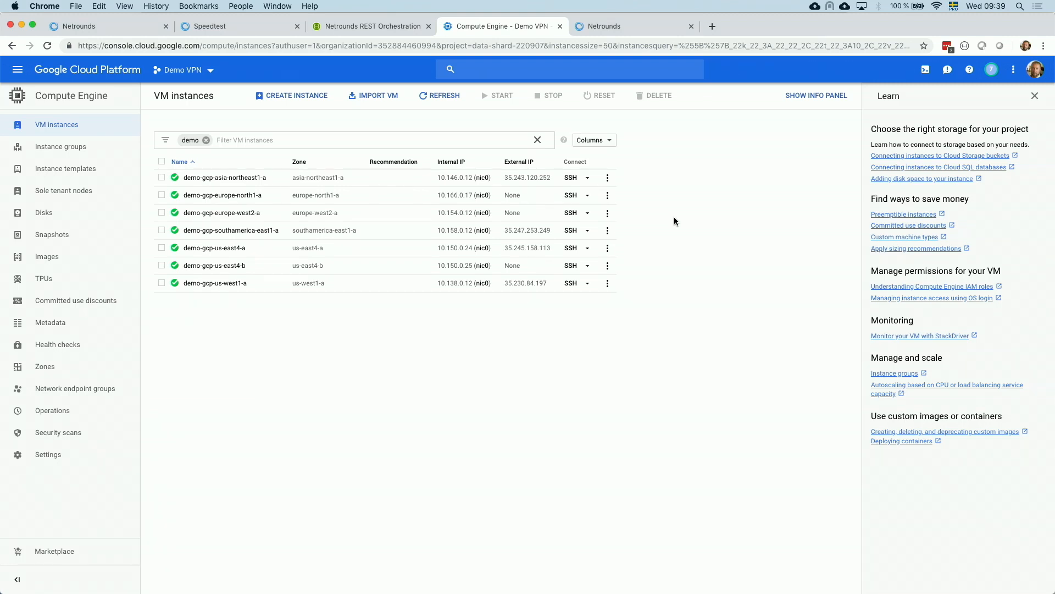
- Close the Speedtest tab and the duplicate Netrounds tab, keeping the Test Agents page
{"action": "left_click", "coordinate": [73, 31]}
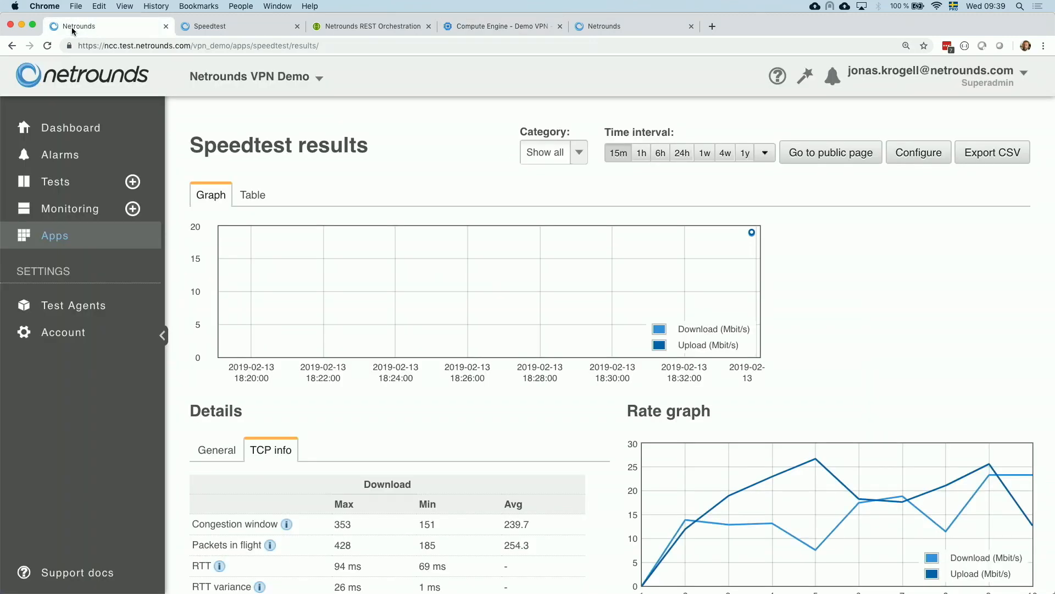
{"action": "left_click", "coordinate": [629, 26]}
{"action": "left_click", "coordinate": [296, 26]}
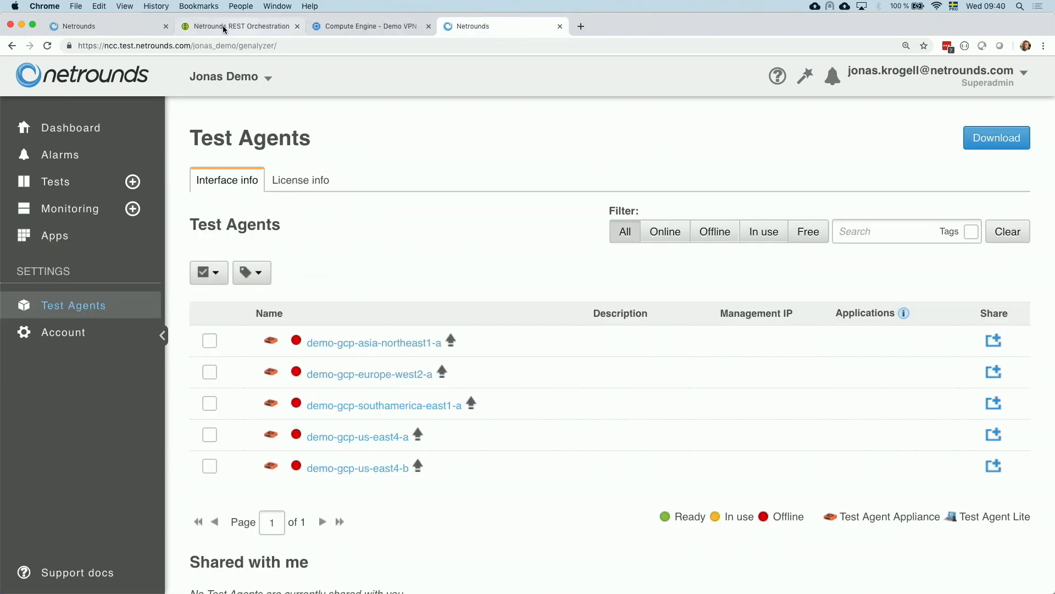
{"action": "left_click", "coordinate": [165, 26]}
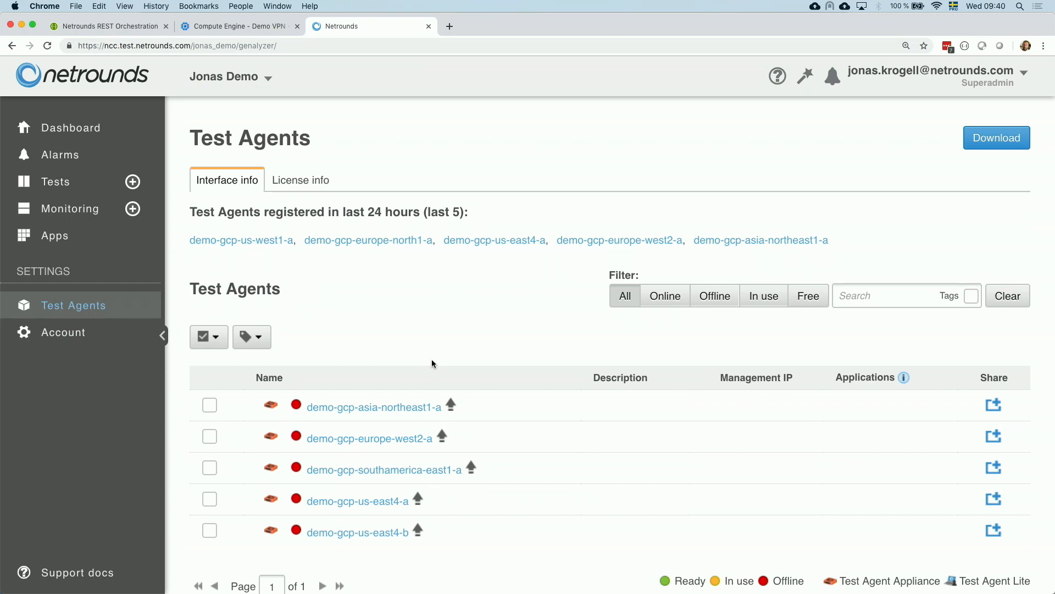
- Tick the demo-gcp-asia-northeast1-a and demo-gcp-europe-north1-a agents, then open demo-gcp-europe-north1-a's details
{"action": "scroll", "coordinate": [483, 336], "scroll_direction": "down", "scroll_amount": 1}
{"action": "scroll", "coordinate": [483, 338], "scroll_direction": "down", "scroll_amount": 3}
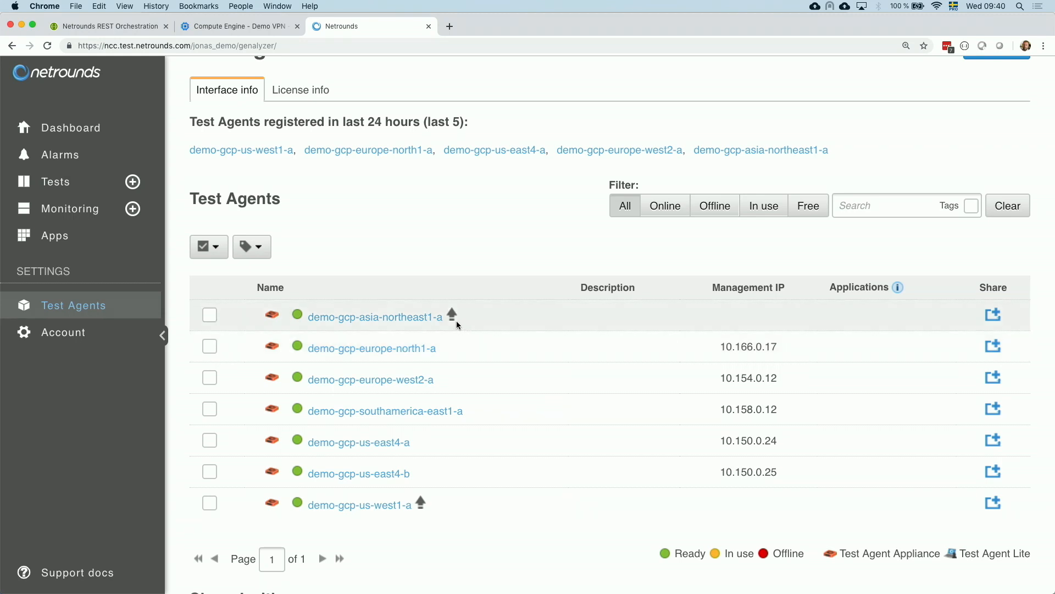
{"action": "mouse_move", "coordinate": [457, 319]}
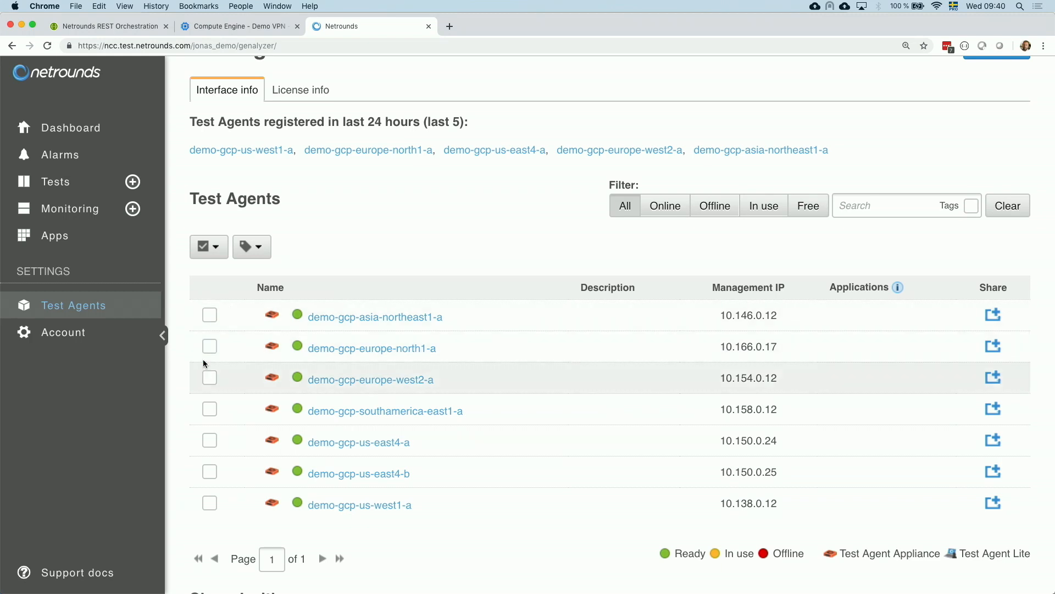
{"action": "left_click", "coordinate": [211, 317]}
{"action": "left_click", "coordinate": [210, 346]}
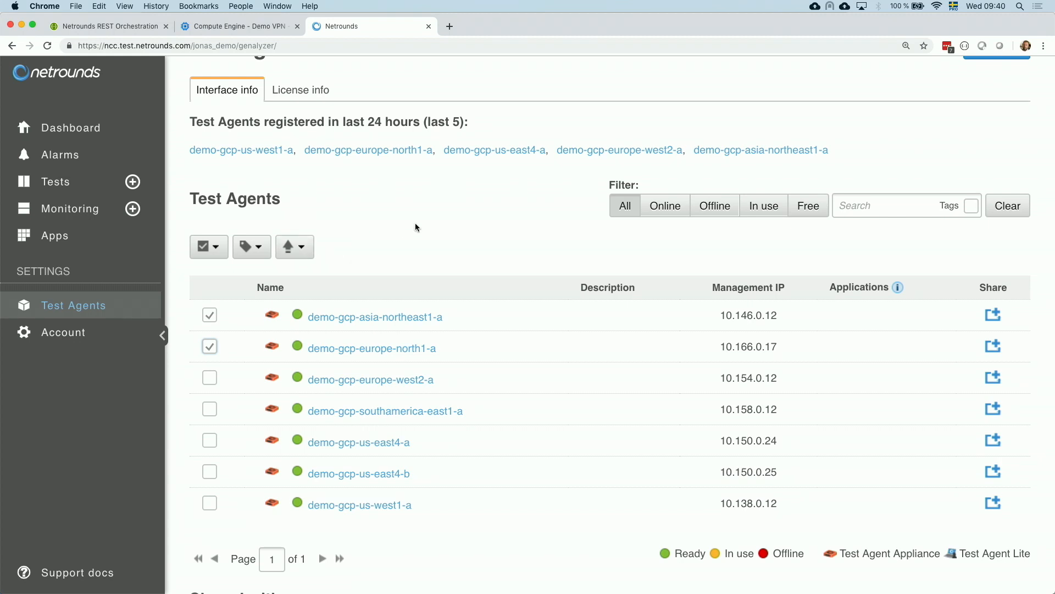
{"action": "mouse_move", "coordinate": [387, 355]}
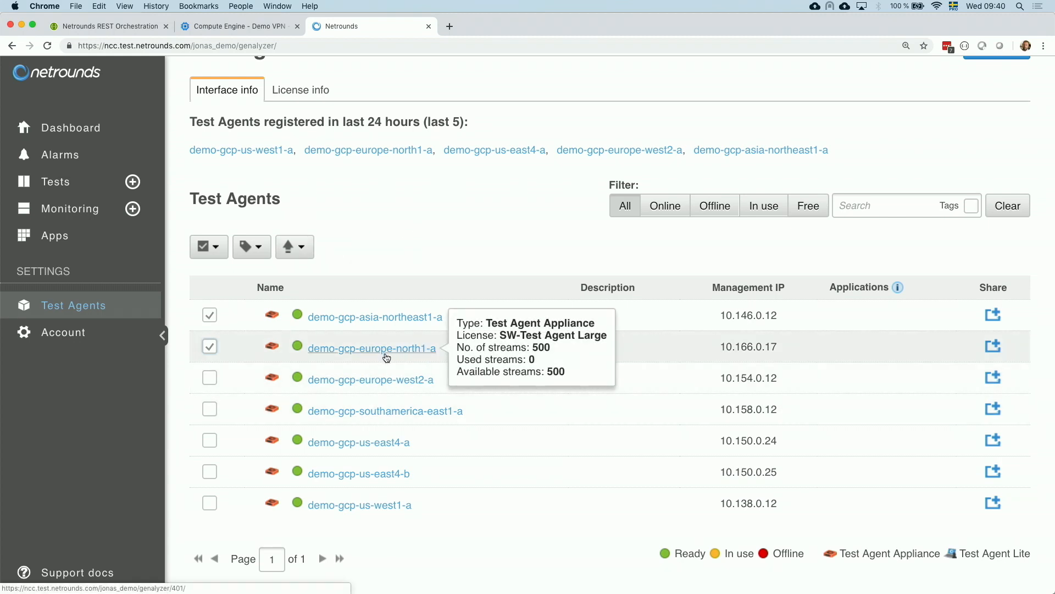
{"action": "left_click", "coordinate": [386, 348]}
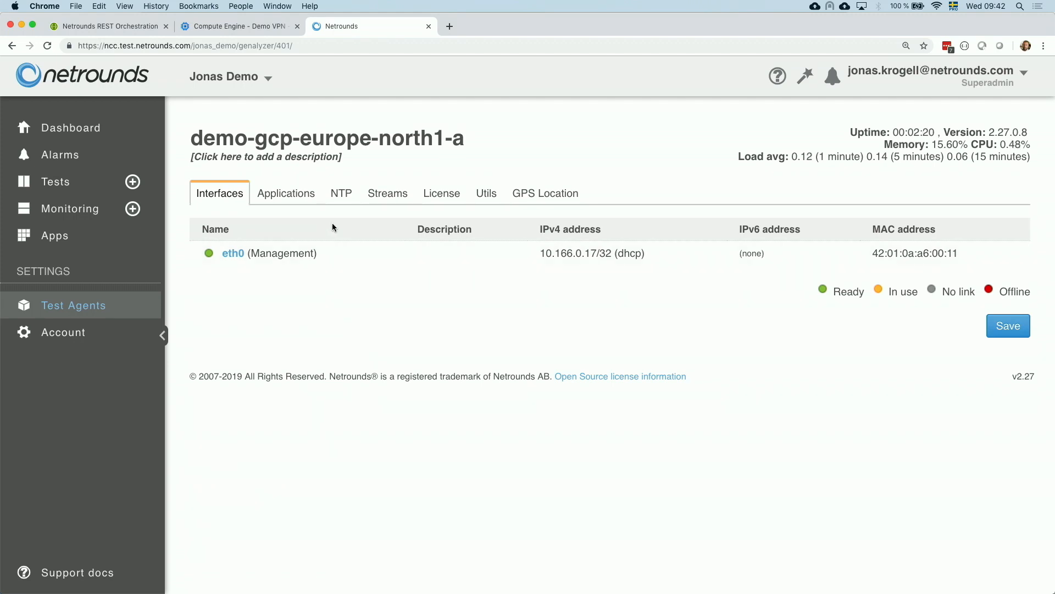
- Create a new test sequence named Jonas new site Tokyo
{"action": "left_click", "coordinate": [133, 182]}
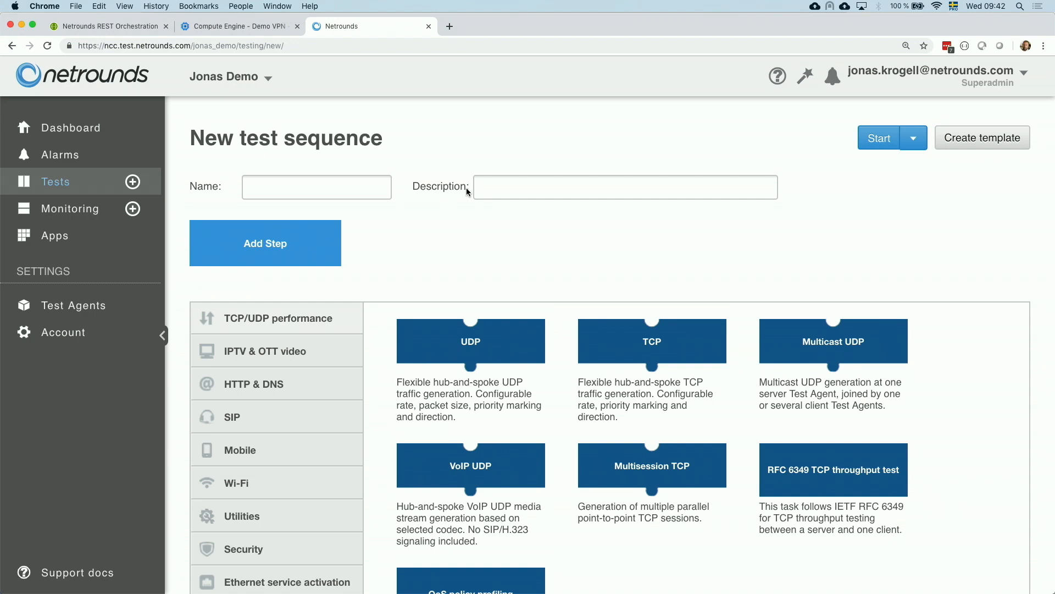
{"action": "scroll", "coordinate": [466, 186], "scroll_direction": "down", "scroll_amount": 3}
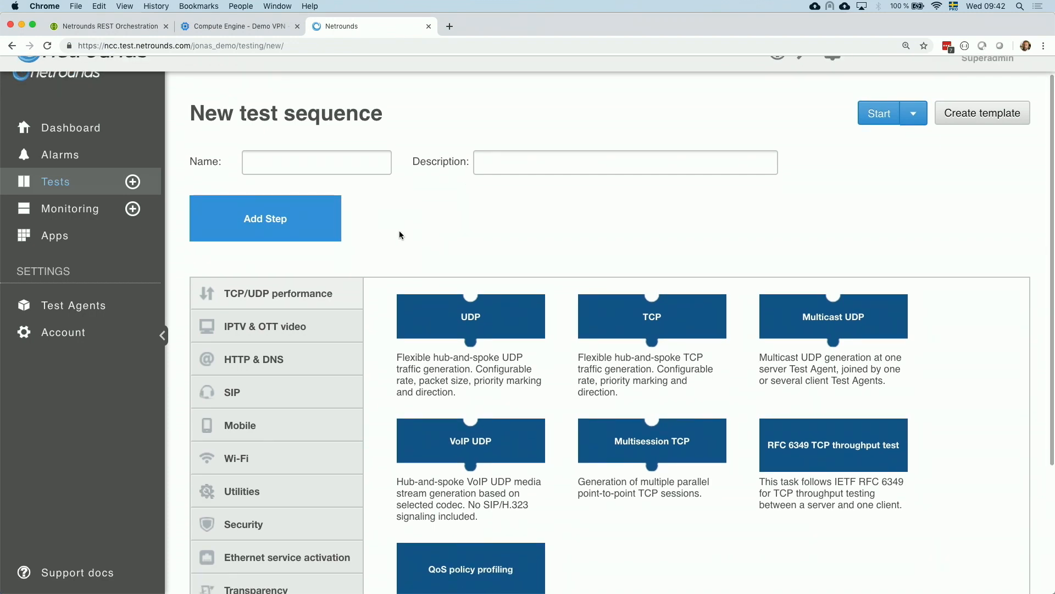
{"action": "left_click", "coordinate": [367, 98]}
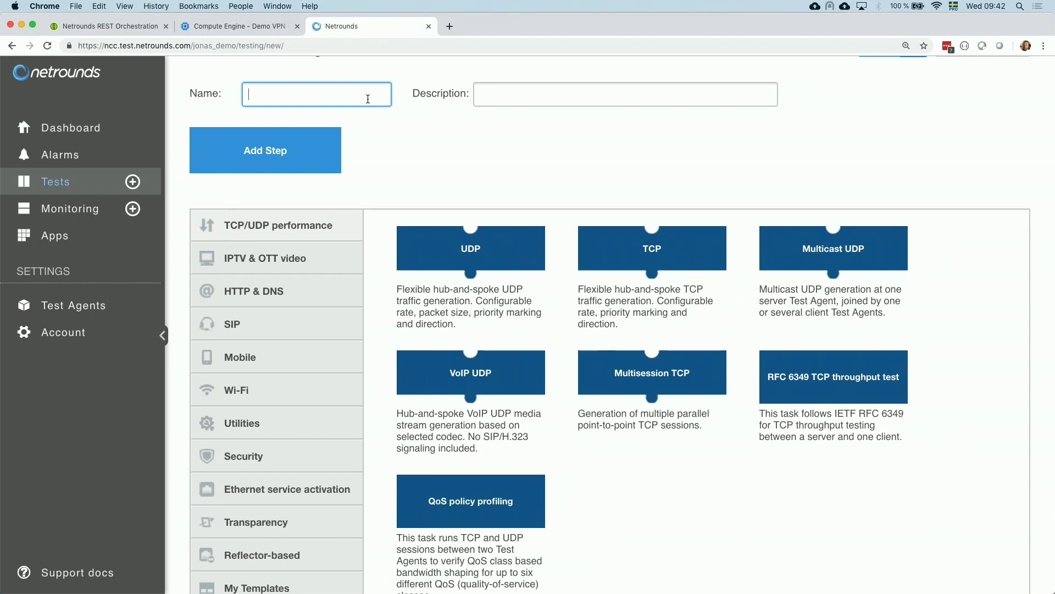
{"action": "type", "text": "Jonas new site "}
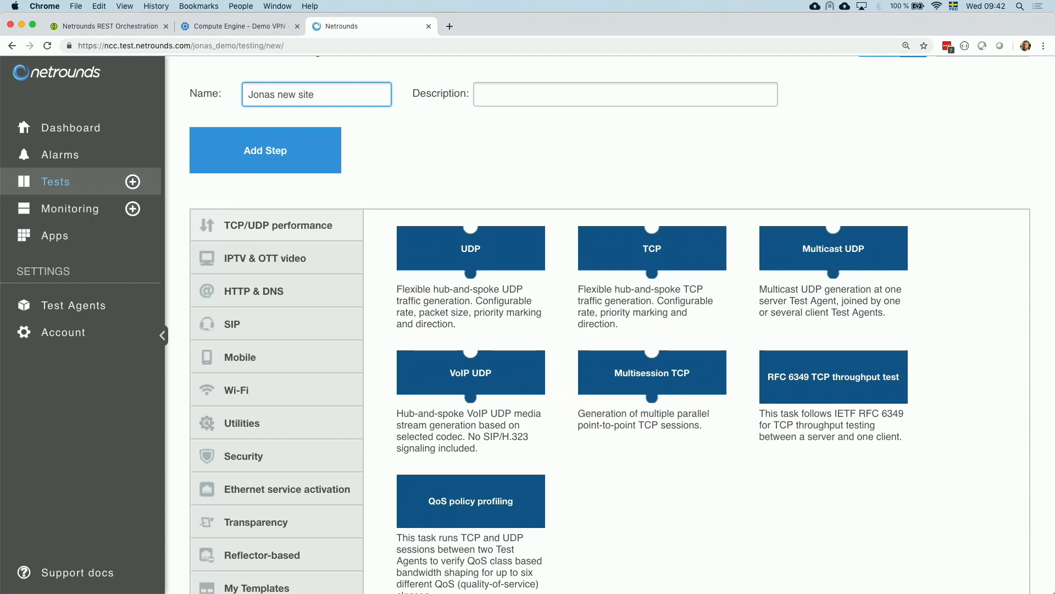
{"action": "type", "text": "Tokyo"}
- Add the Site-to-site activation test from My Templates as the sequence's first step
{"action": "left_click", "coordinate": [419, 101]}
{"action": "scroll", "coordinate": [417, 107], "scroll_direction": "down", "scroll_amount": 4}
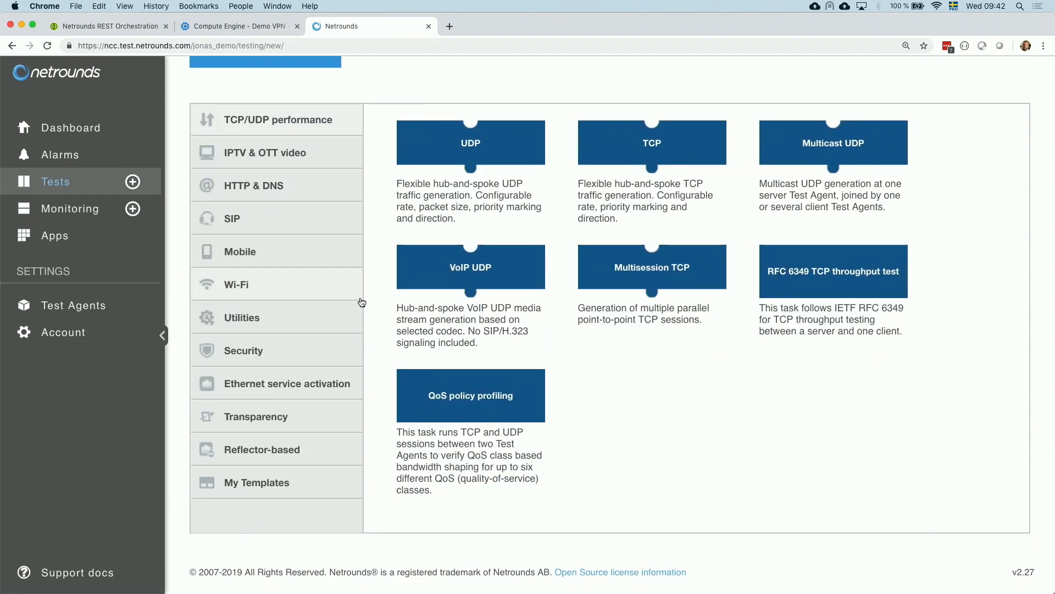
{"action": "left_click", "coordinate": [263, 482]}
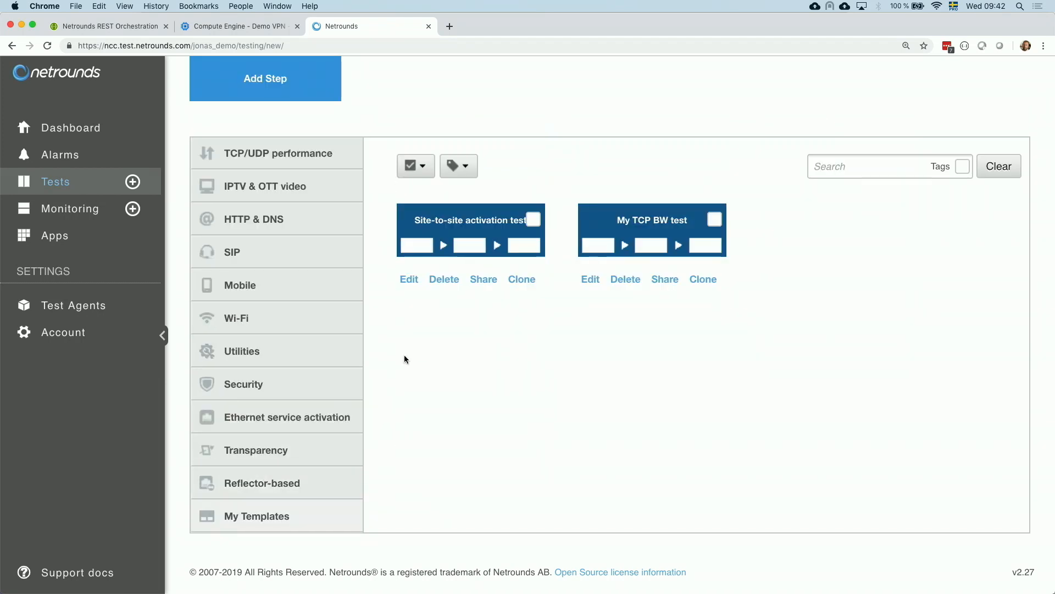
{"action": "left_click", "coordinate": [471, 231]}
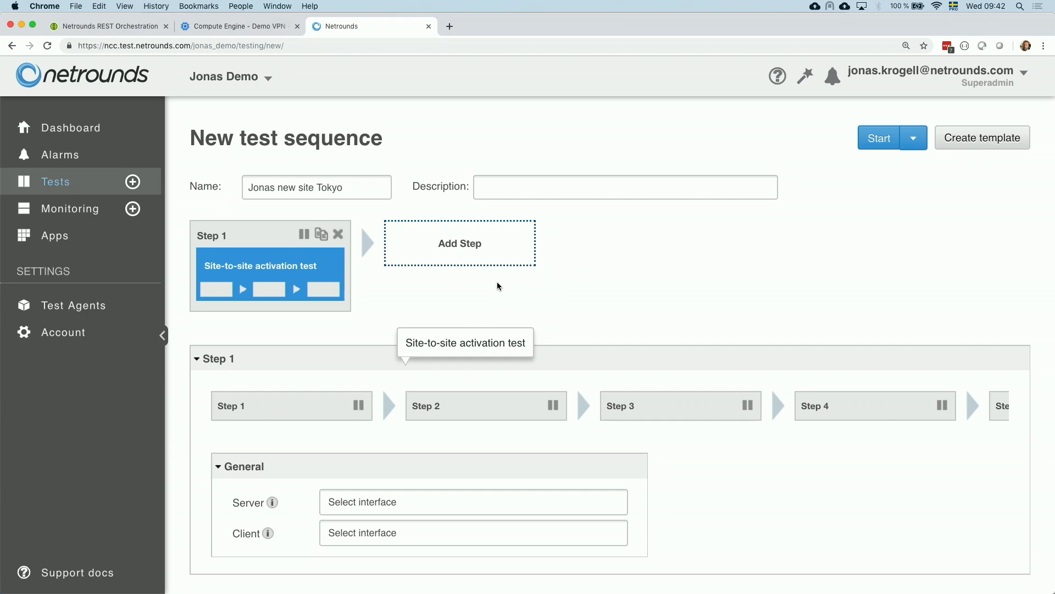
- Set the test's server interface to demo-gcp-us-east4-a: eth0
{"action": "left_click", "coordinate": [395, 507]}
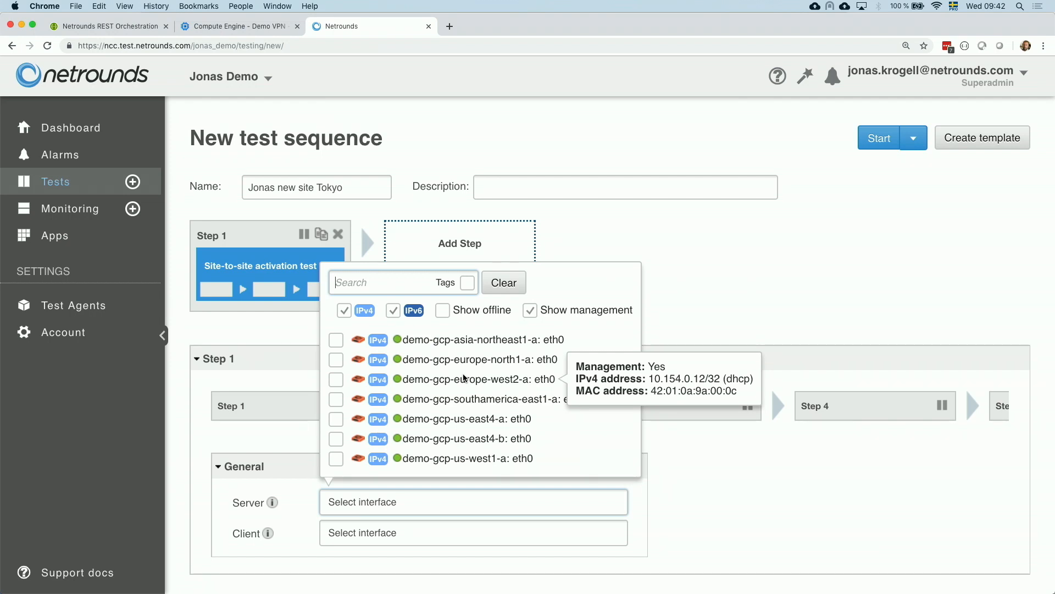
{"action": "left_click", "coordinate": [336, 420]}
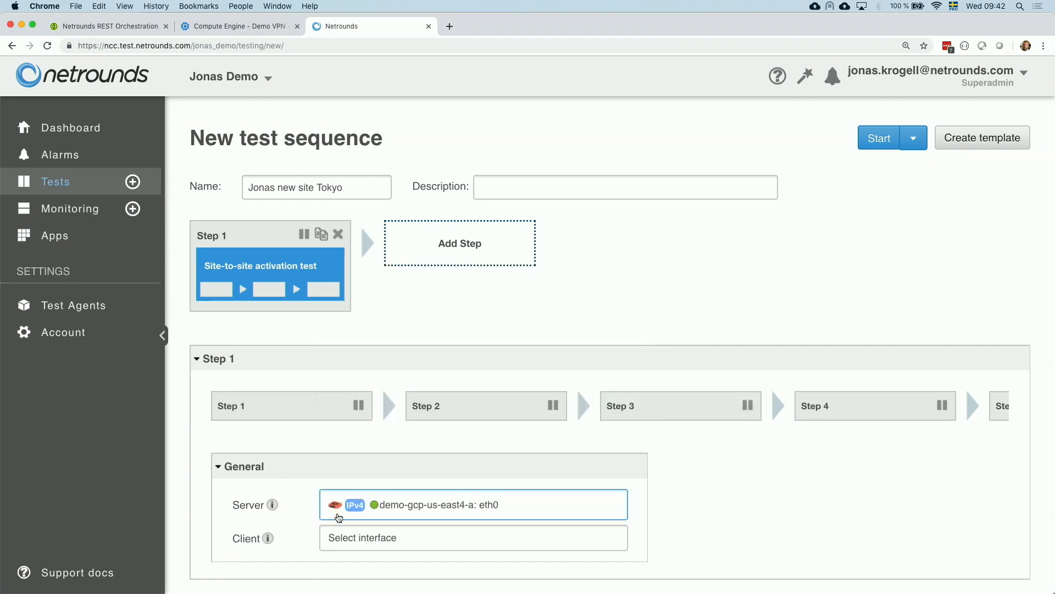
- Set the test's client interface to demo-gcp-asia-northeast1-a: eth0 and start the test sequence once
{"action": "left_click", "coordinate": [340, 535]}
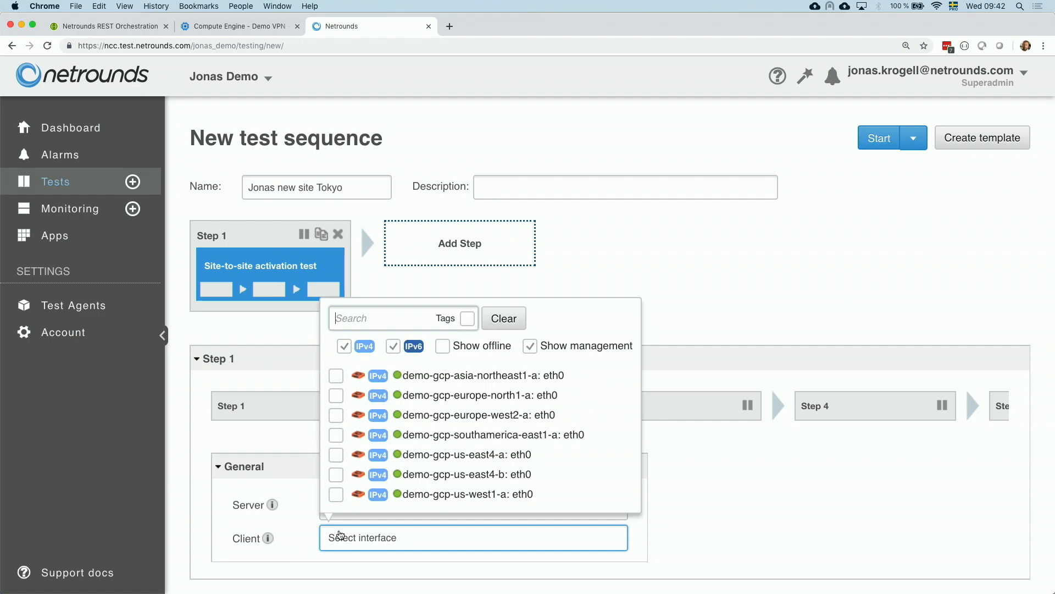
{"action": "left_click", "coordinate": [341, 378]}
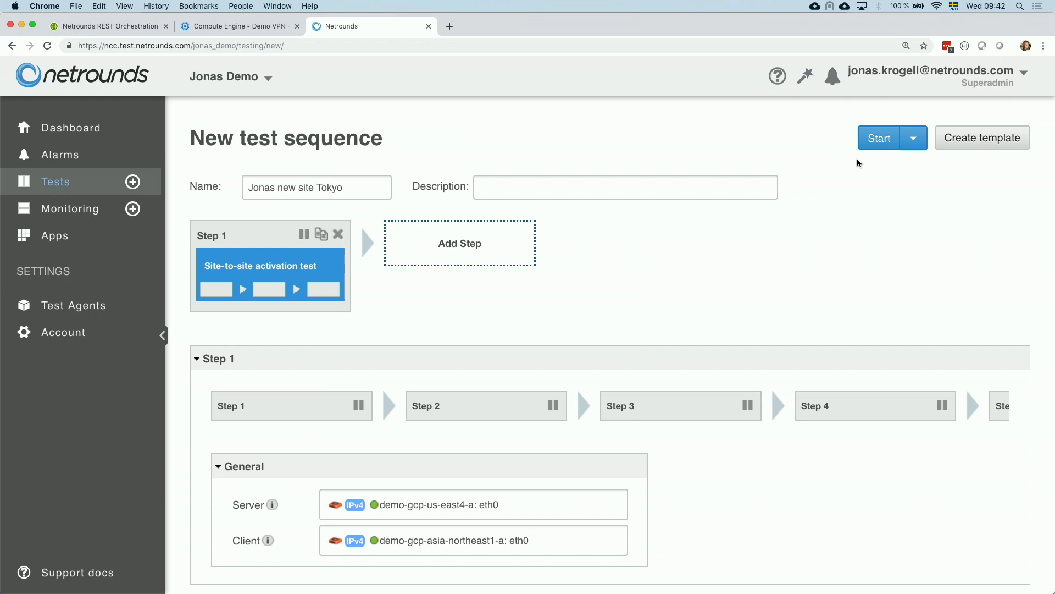
{"action": "left_click", "coordinate": [904, 143]}
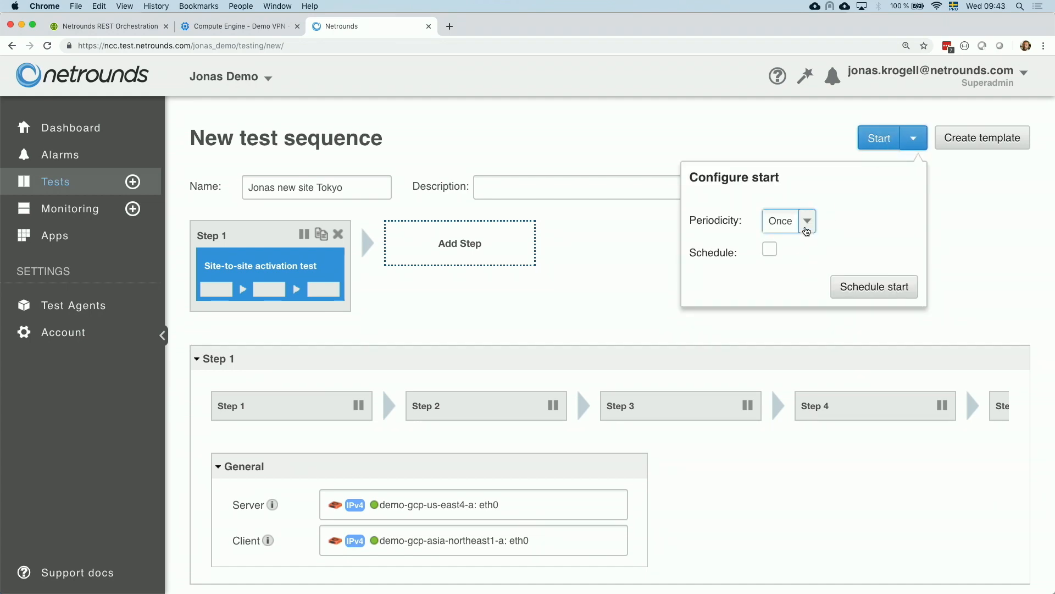
{"action": "left_click", "coordinate": [806, 222]}
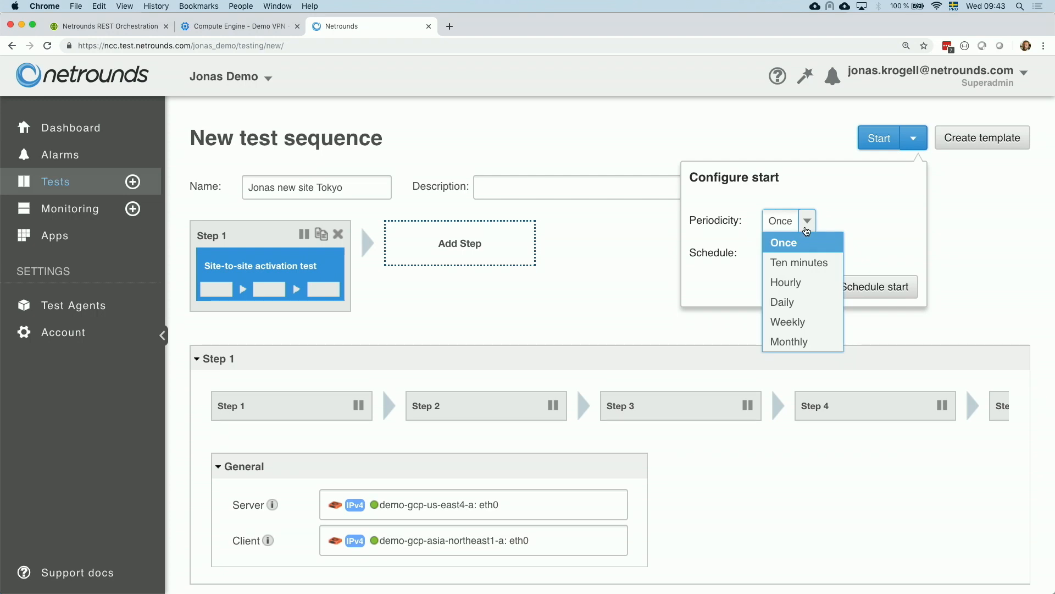
{"action": "left_click", "coordinate": [845, 220]}
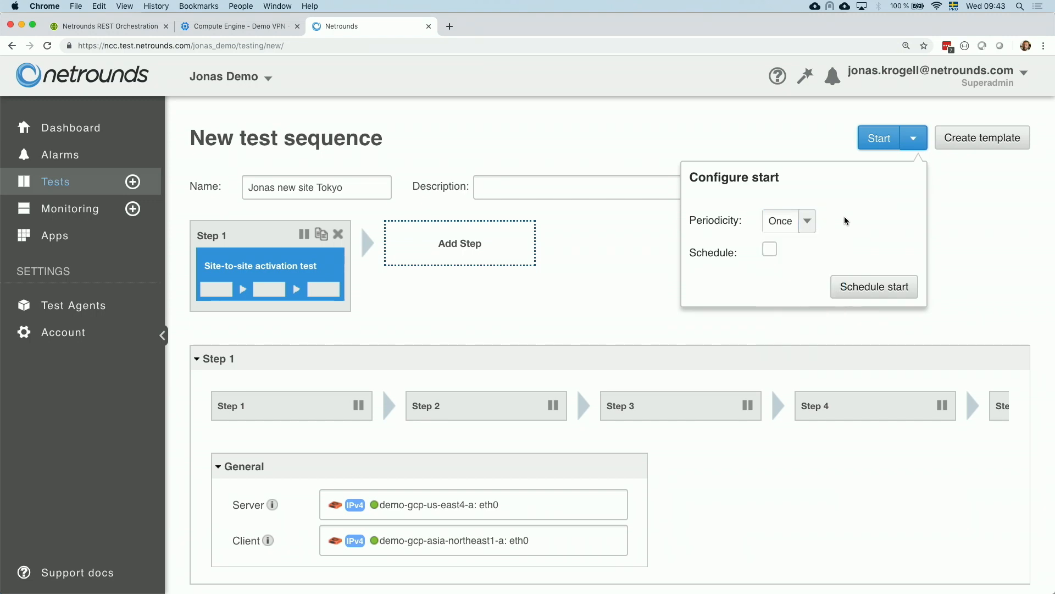
{"action": "left_click", "coordinate": [890, 139]}
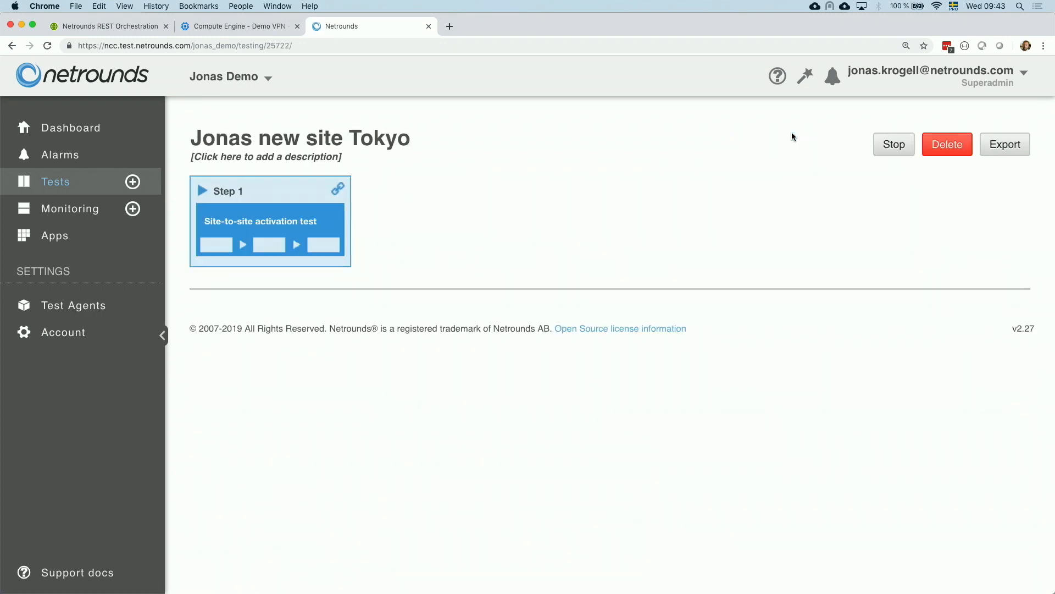
- Examine the running sequence's steps and the Layer 4 destination port test's settings and results
{"action": "scroll", "coordinate": [609, 194], "scroll_direction": "down", "scroll_amount": 1}
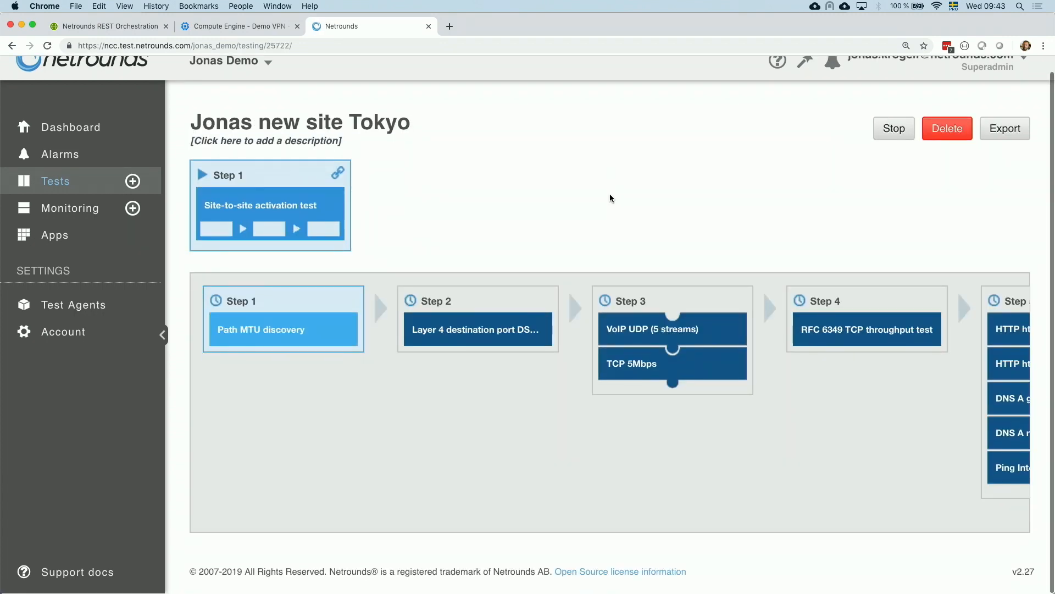
{"action": "scroll", "coordinate": [497, 367], "scroll_direction": "right", "scroll_amount": 3}
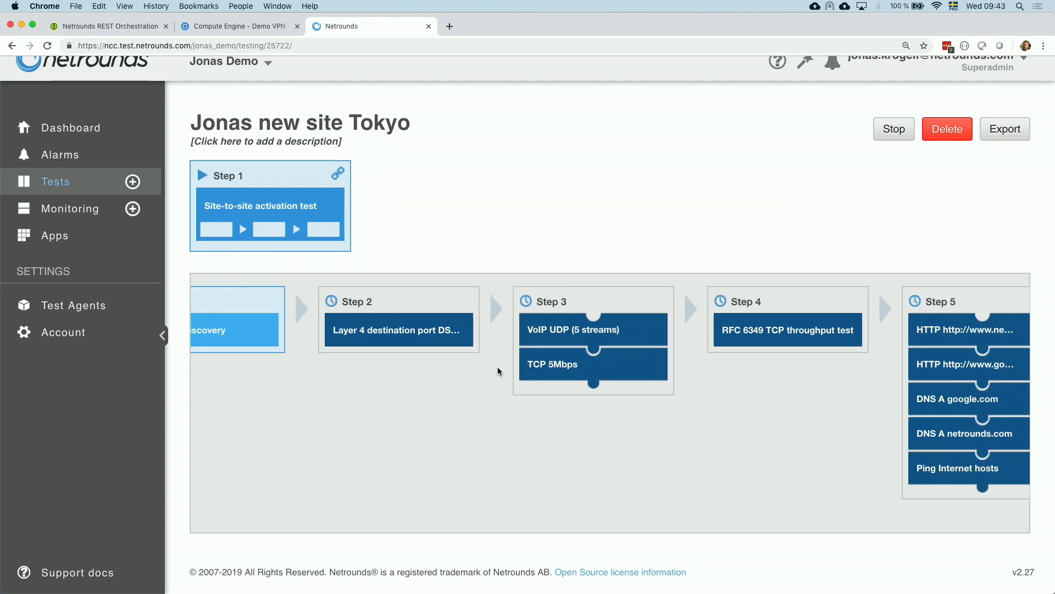
{"action": "scroll", "coordinate": [497, 367], "scroll_direction": "left", "scroll_amount": 2}
{"action": "mouse_move", "coordinate": [286, 345]}
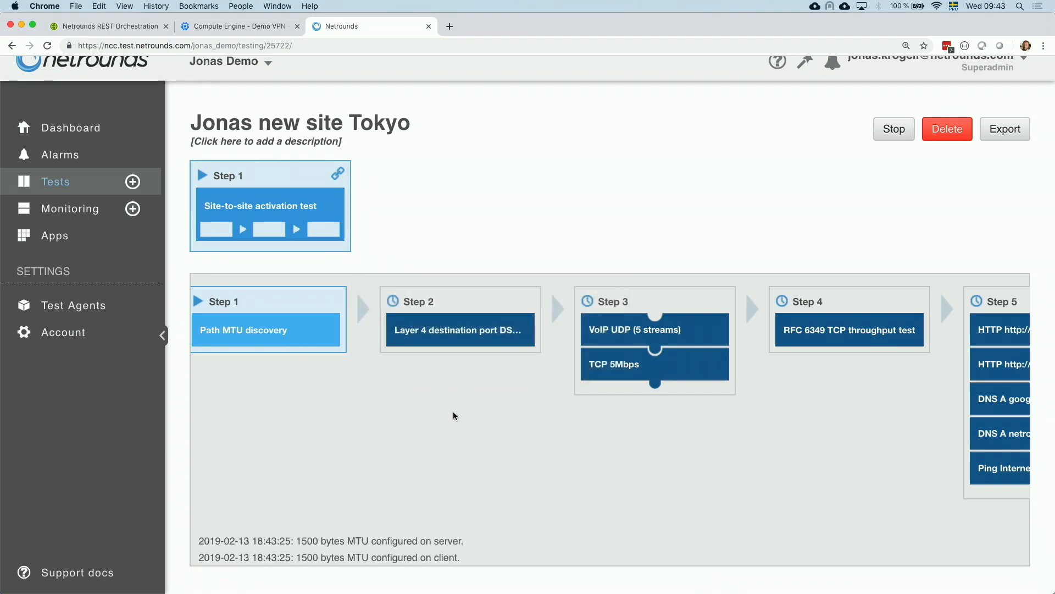
{"action": "mouse_move", "coordinate": [503, 341]}
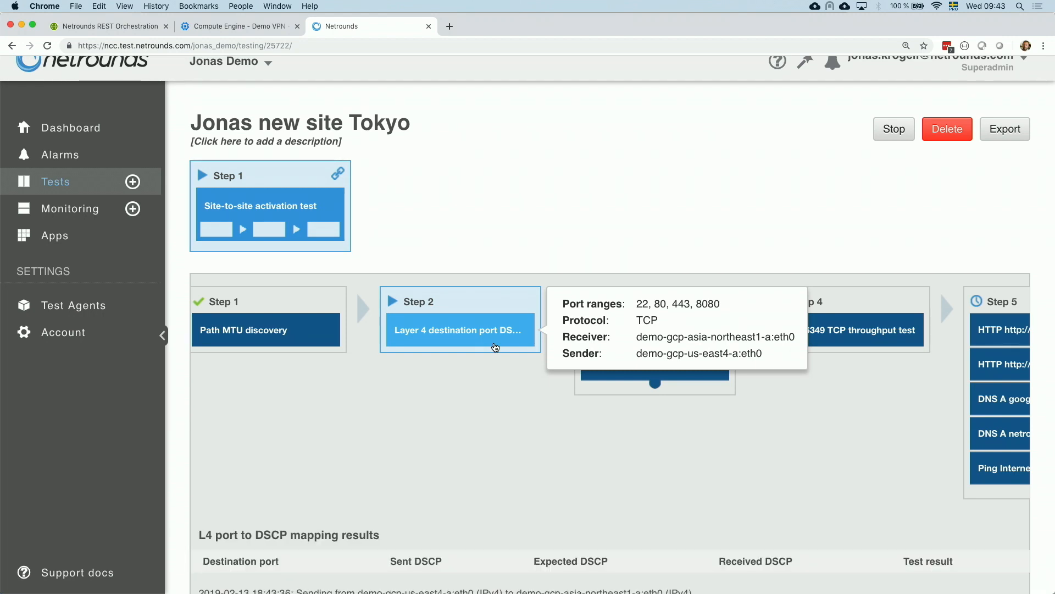
{"action": "scroll", "coordinate": [493, 395], "scroll_direction": "down", "scroll_amount": 3}
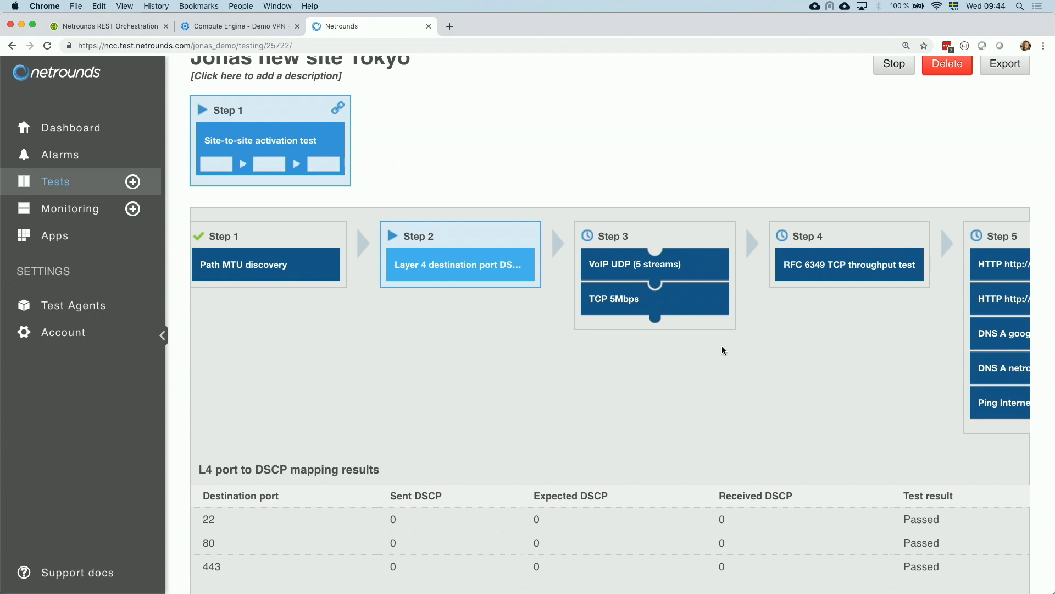
{"action": "scroll", "coordinate": [721, 349], "scroll_direction": "right", "scroll_amount": 2}
{"action": "scroll", "coordinate": [722, 350], "scroll_direction": "right", "scroll_amount": 1}
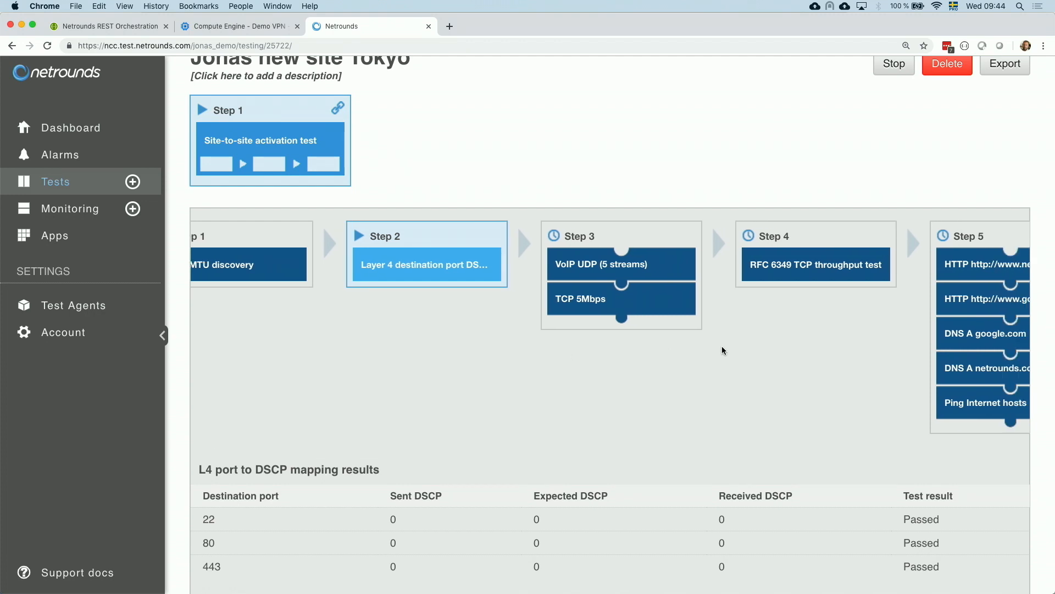
{"action": "scroll", "coordinate": [722, 347], "scroll_direction": "left", "scroll_amount": 3}
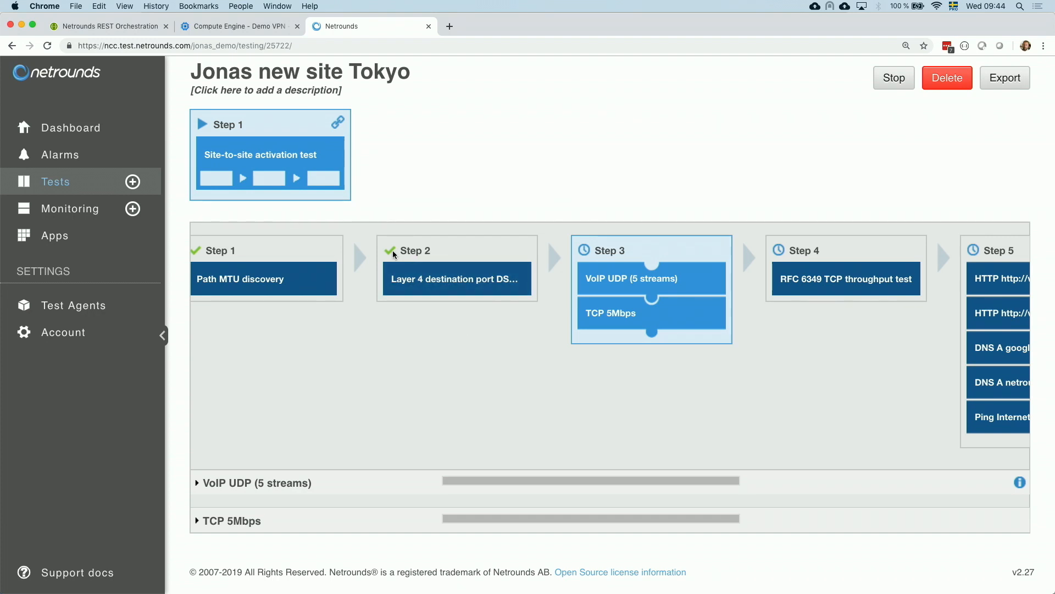
{"action": "mouse_move", "coordinate": [392, 251]}
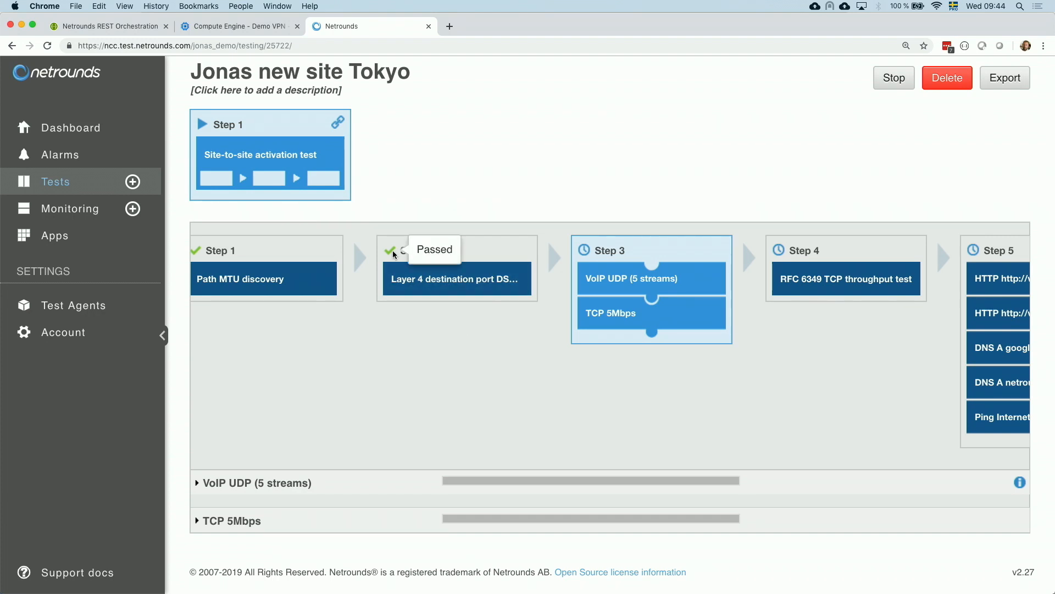
{"action": "mouse_move", "coordinate": [676, 288]}
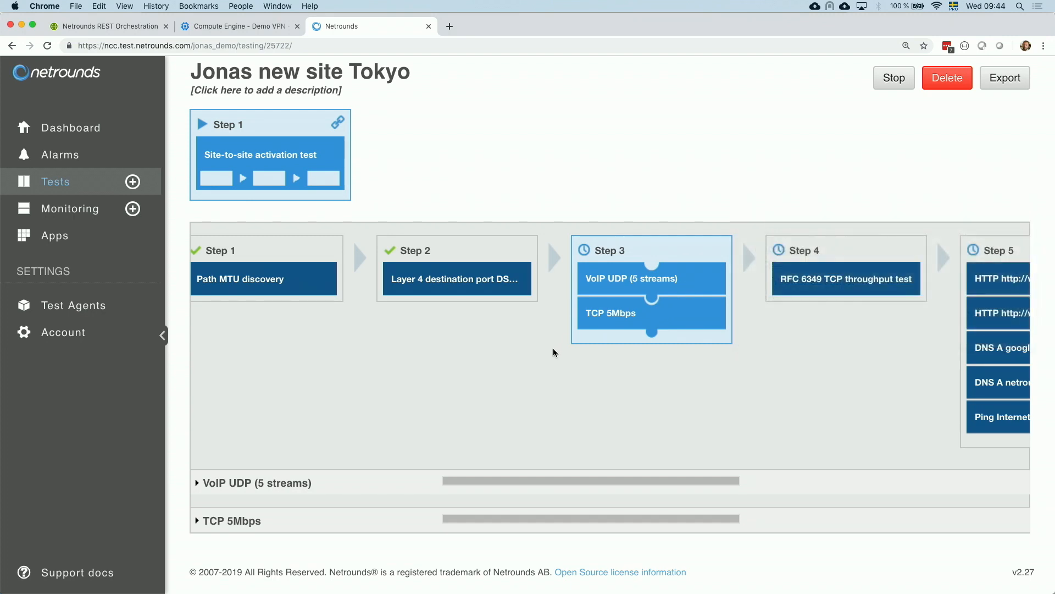
{"action": "mouse_move", "coordinate": [671, 317]}
- Expand the VoIP UDP (5 streams) results and inspect its stream measurements
{"action": "left_click", "coordinate": [275, 481]}
{"action": "scroll", "coordinate": [351, 393], "scroll_direction": "down", "scroll_amount": 2}
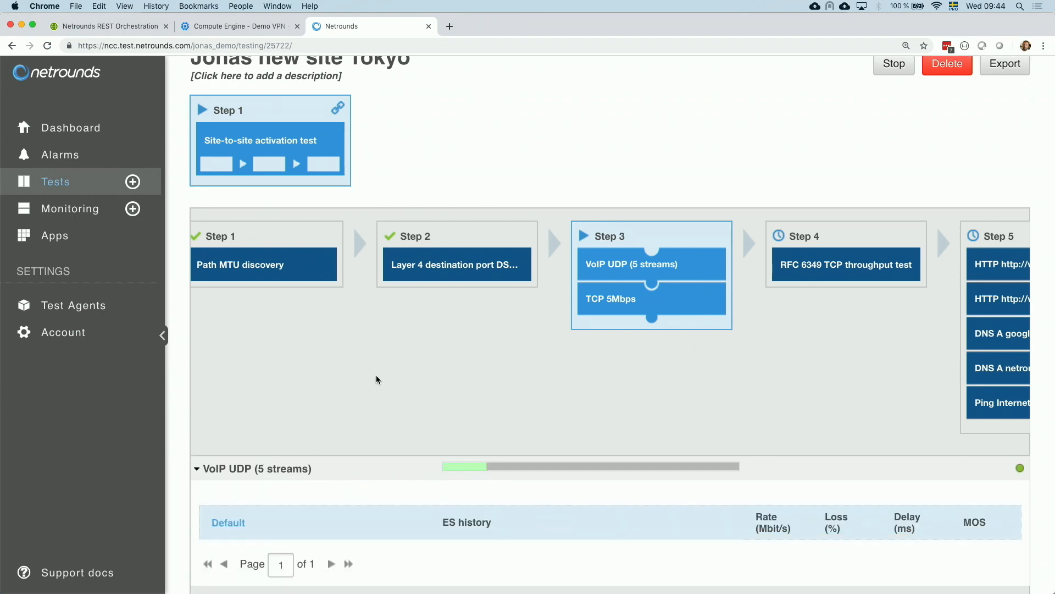
{"action": "scroll", "coordinate": [376, 379], "scroll_direction": "down", "scroll_amount": 4}
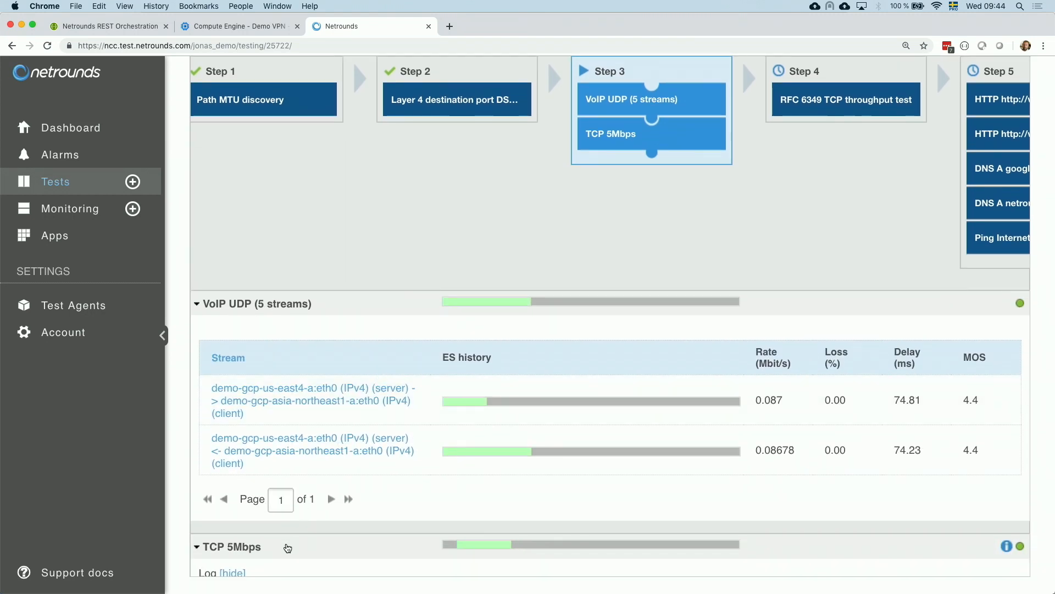
{"action": "mouse_move", "coordinate": [520, 408]}
{"action": "scroll", "coordinate": [519, 407], "scroll_direction": "down", "scroll_amount": 3}
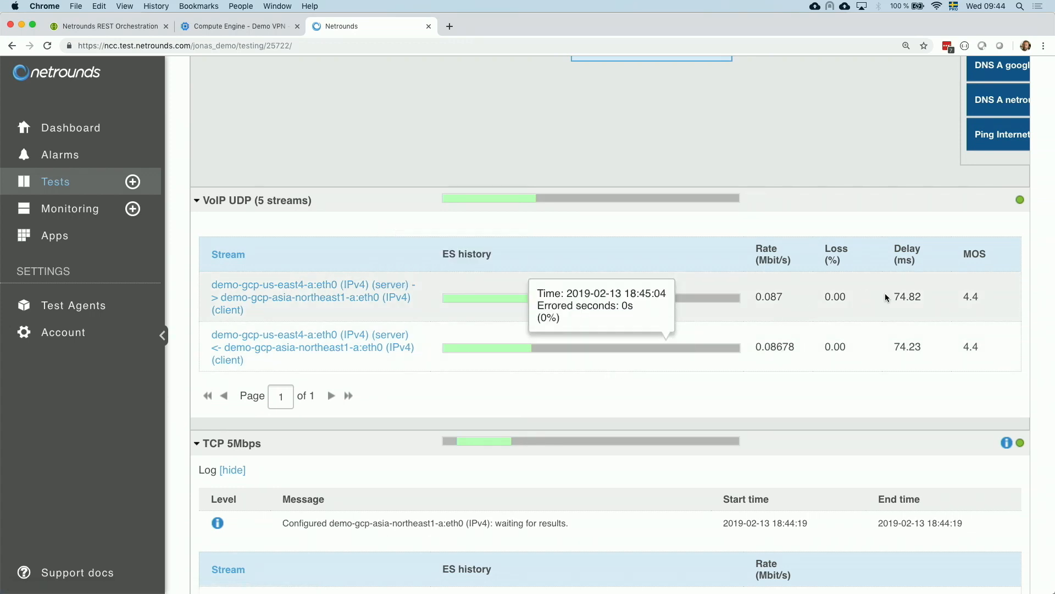
{"action": "mouse_move", "coordinate": [608, 283]}
{"action": "mouse_move", "coordinate": [359, 291]}
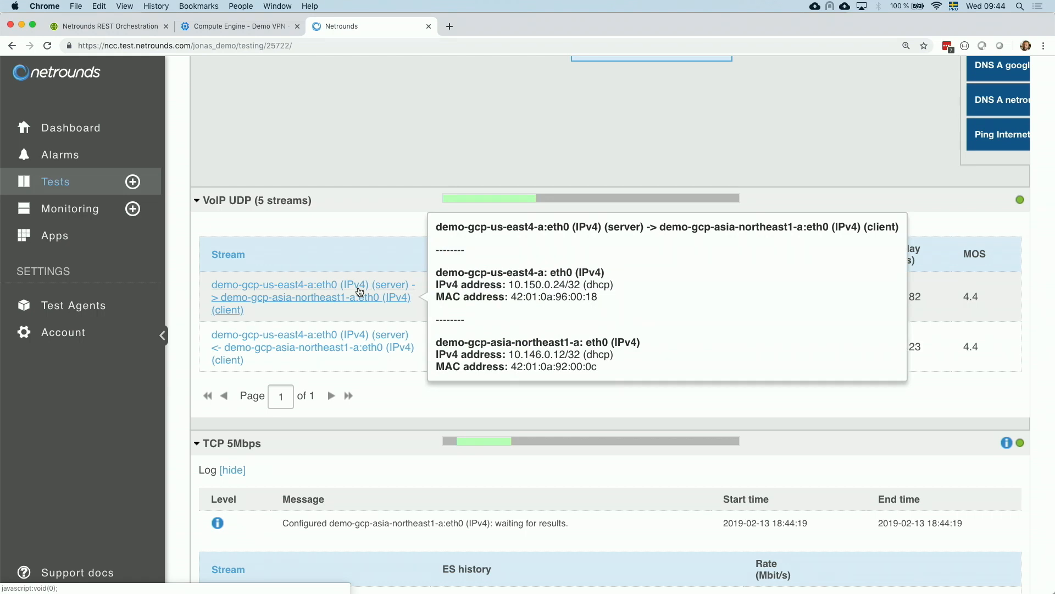
- Open the server-to-client VoIP stream's graph and compare rate, delay, jitter and MOS curves, then close it
{"action": "left_click", "coordinate": [359, 291]}
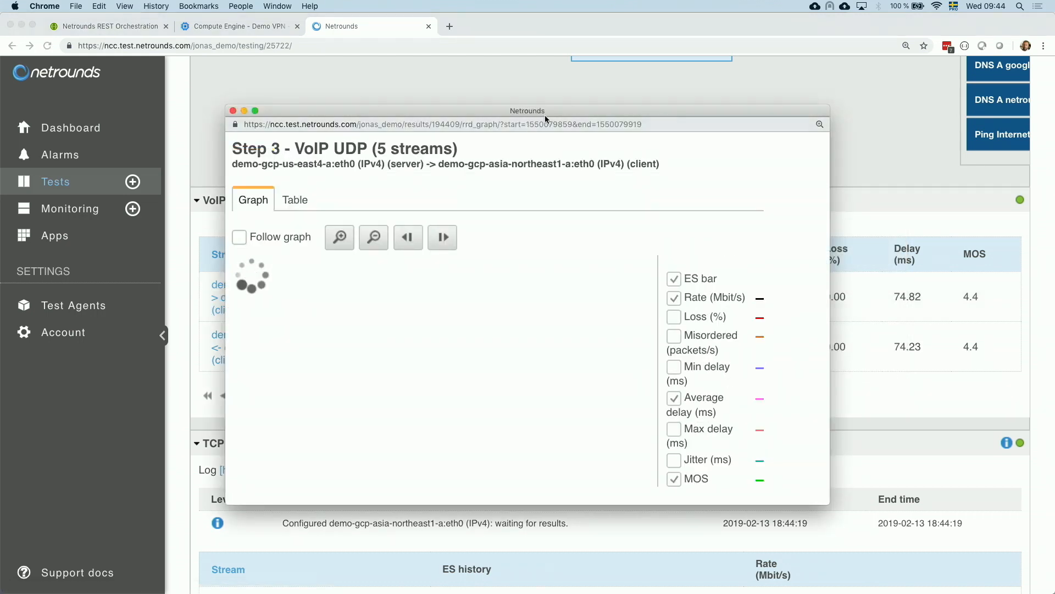
{"action": "double_click", "coordinate": [546, 115]}
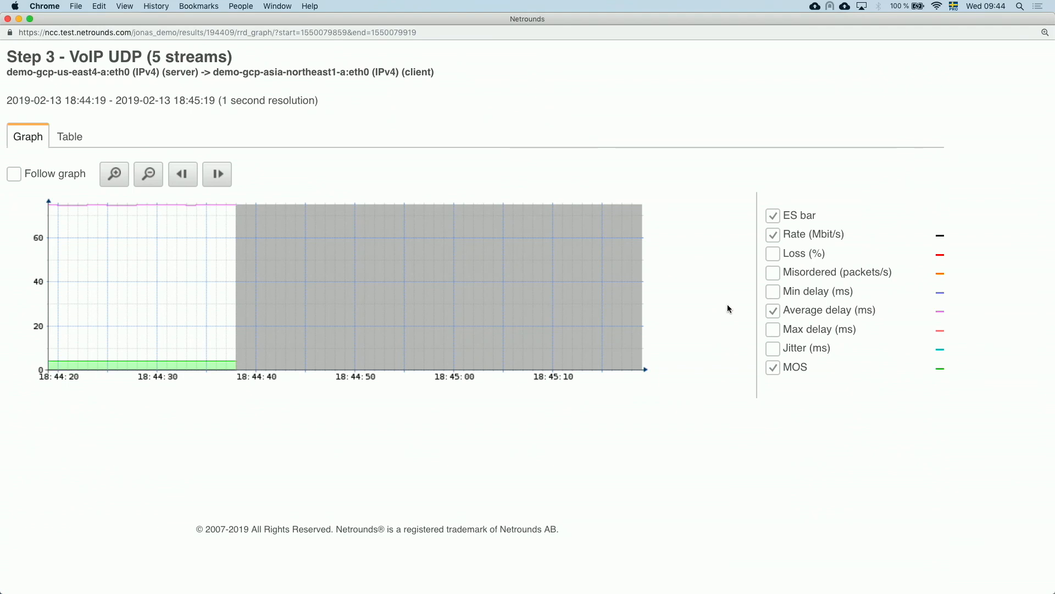
{"action": "left_click", "coordinate": [773, 368]}
{"action": "left_click", "coordinate": [773, 311]}
{"action": "left_click", "coordinate": [774, 234]}
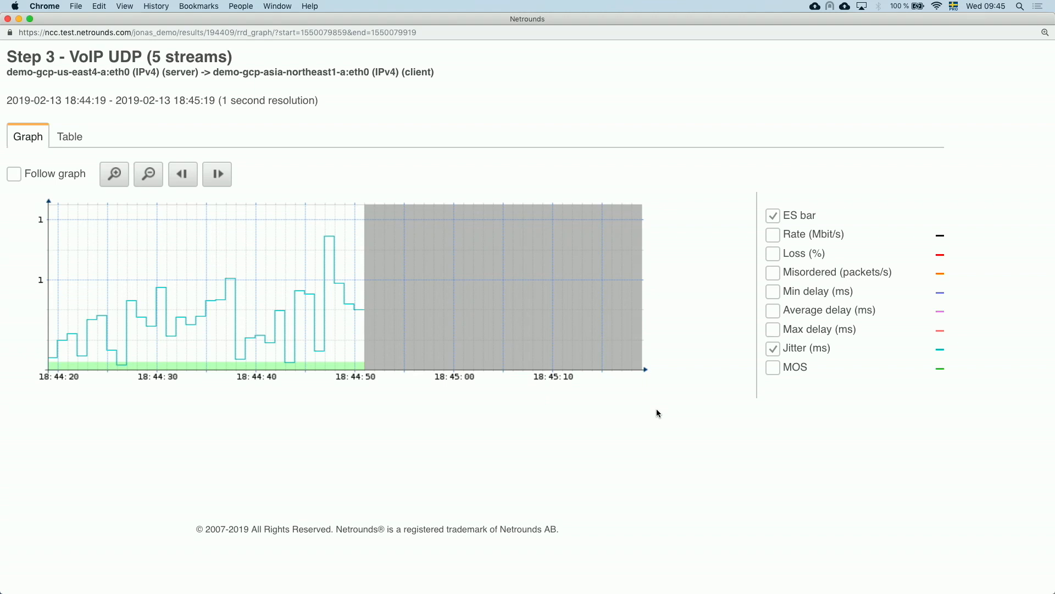
{"action": "left_click", "coordinate": [773, 367]}
{"action": "left_click", "coordinate": [773, 348]}
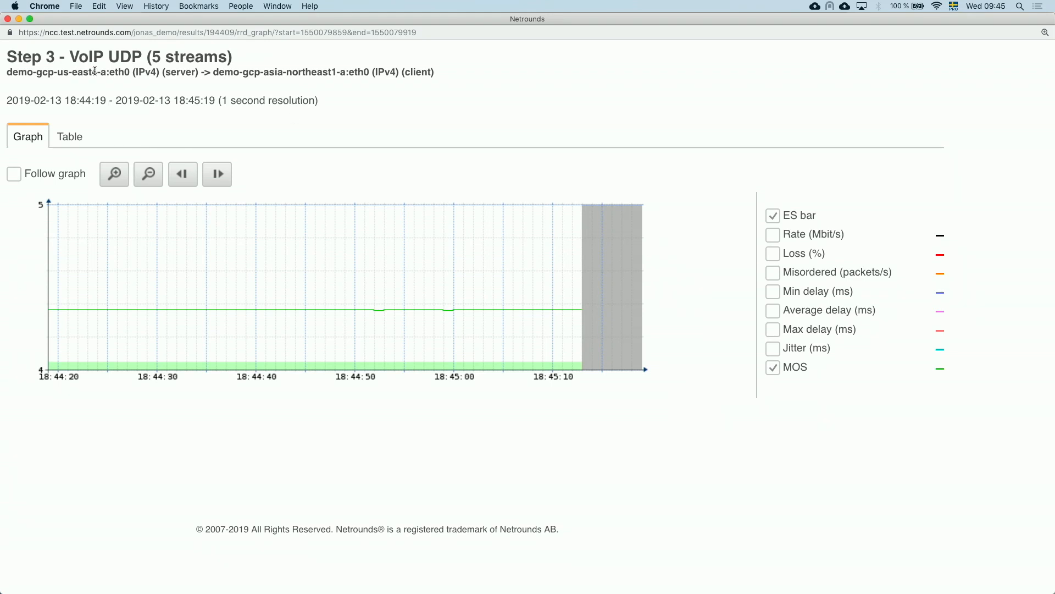
{"action": "left_click", "coordinate": [6, 20]}
- Review the TCP 5Mbps stream results and the RFC 6349 TCP throughput test's settings, configuration and log
{"action": "mouse_move", "coordinate": [373, 301]}
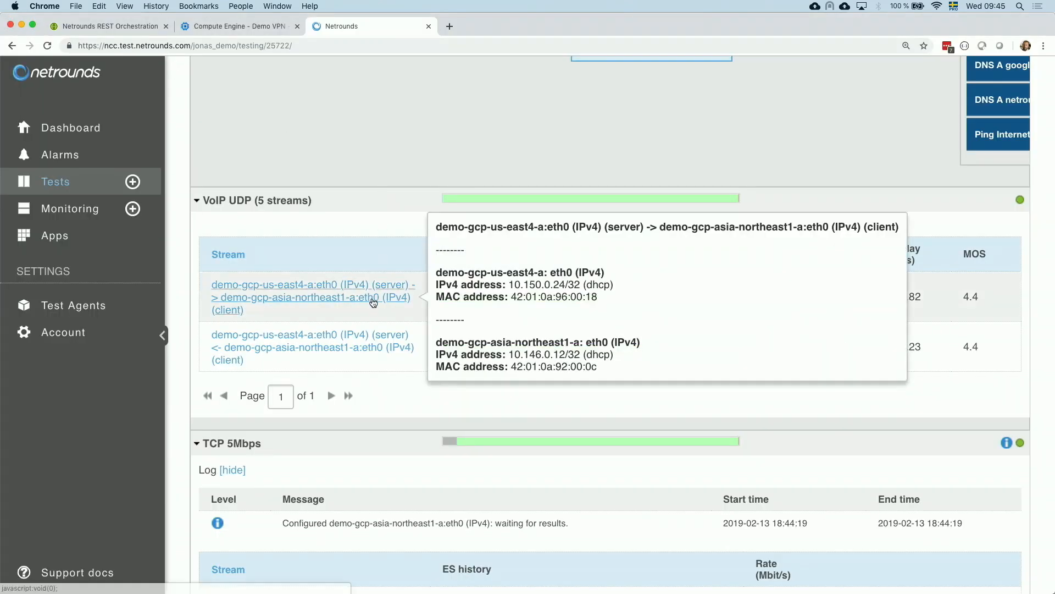
{"action": "scroll", "coordinate": [374, 301], "scroll_direction": "down", "scroll_amount": 5}
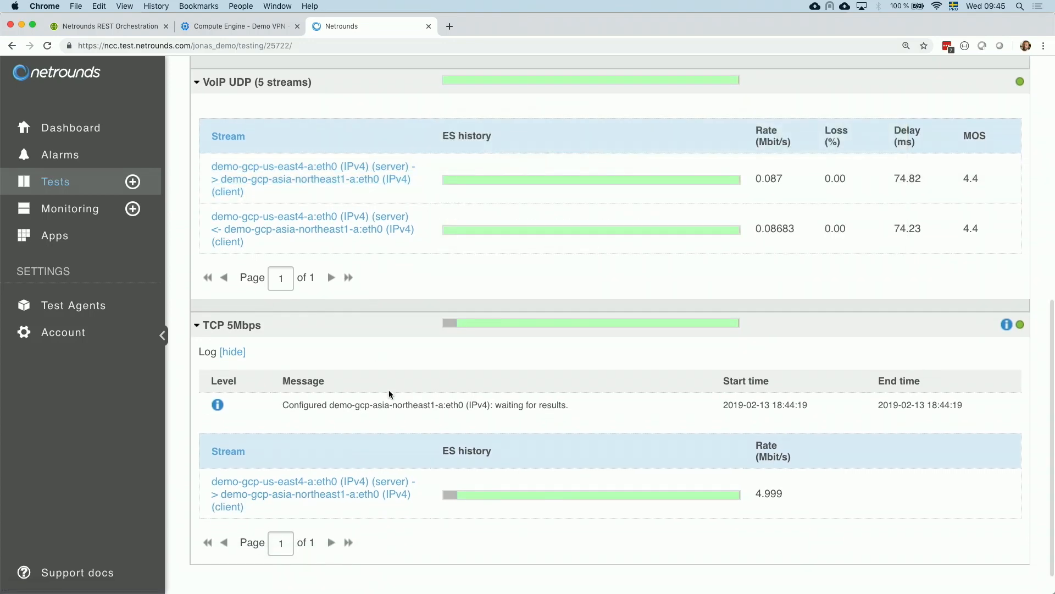
{"action": "mouse_move", "coordinate": [762, 501]}
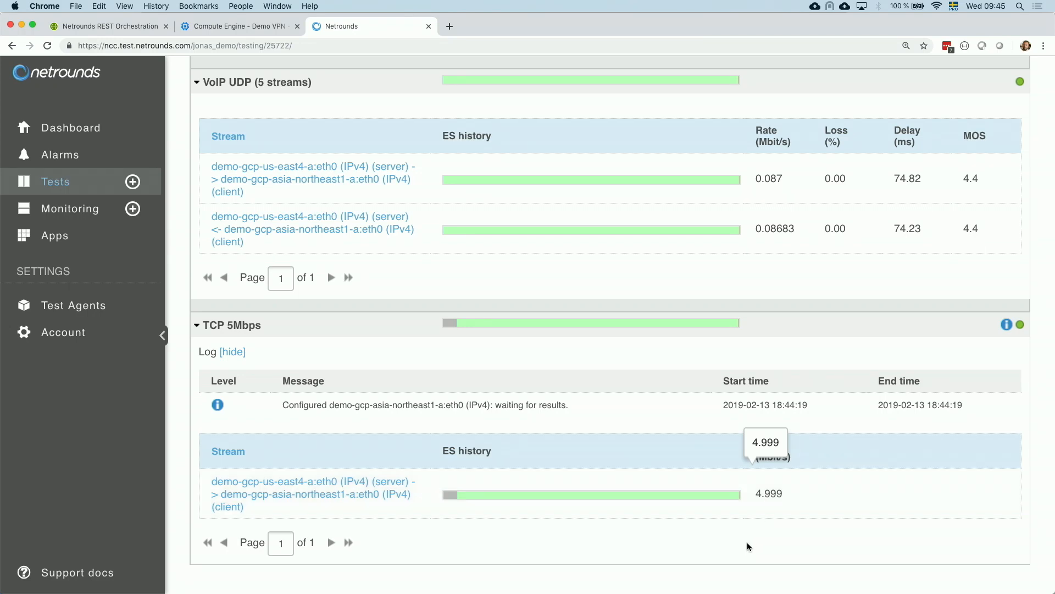
{"action": "scroll", "coordinate": [747, 542], "scroll_direction": "up", "scroll_amount": 1}
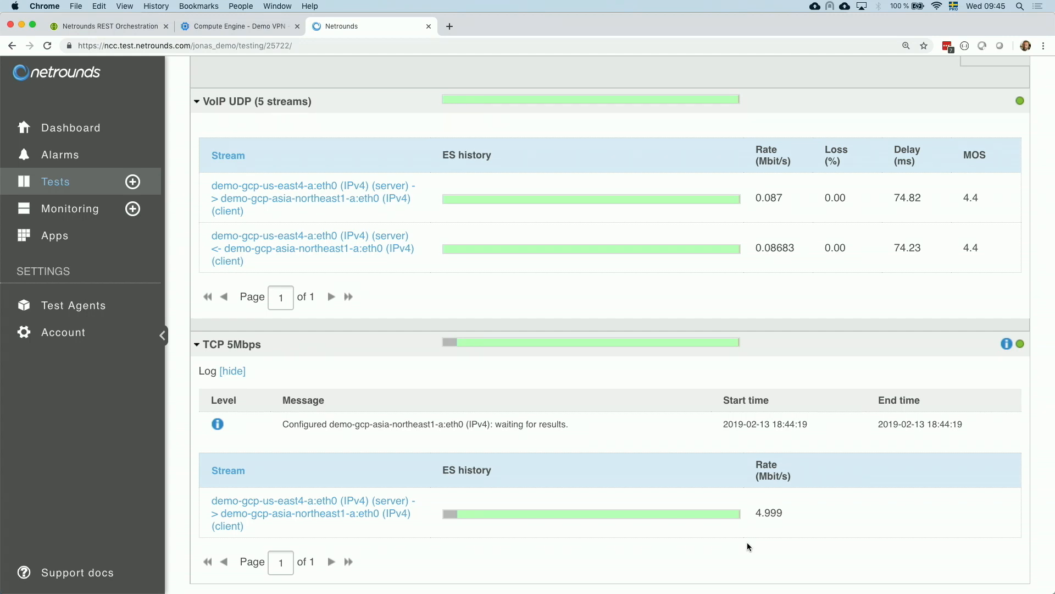
{"action": "scroll", "coordinate": [747, 542], "scroll_direction": "up", "scroll_amount": 3}
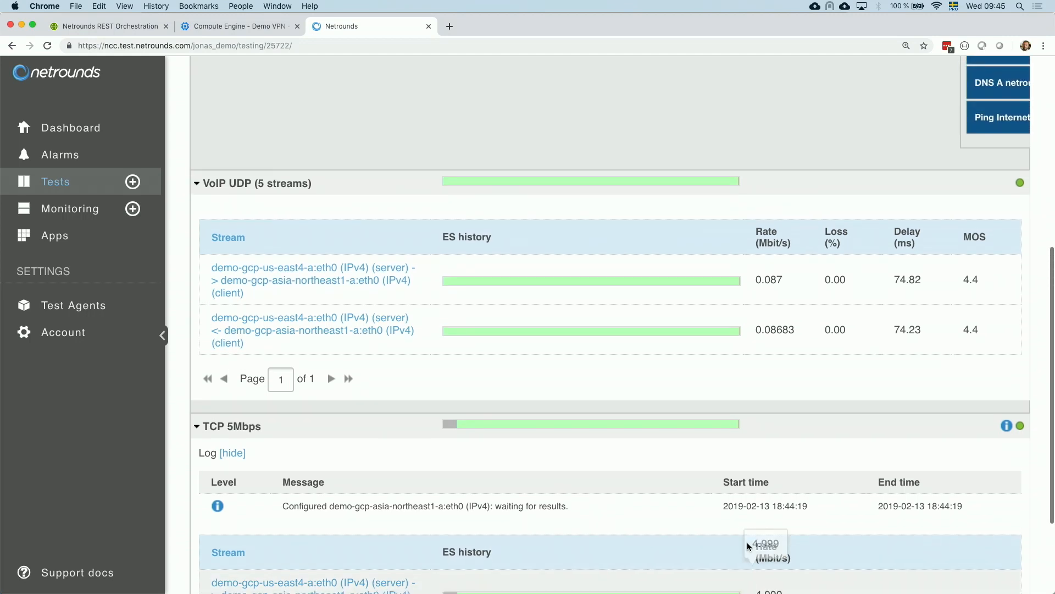
{"action": "scroll", "coordinate": [747, 542], "scroll_direction": "up", "scroll_amount": 5}
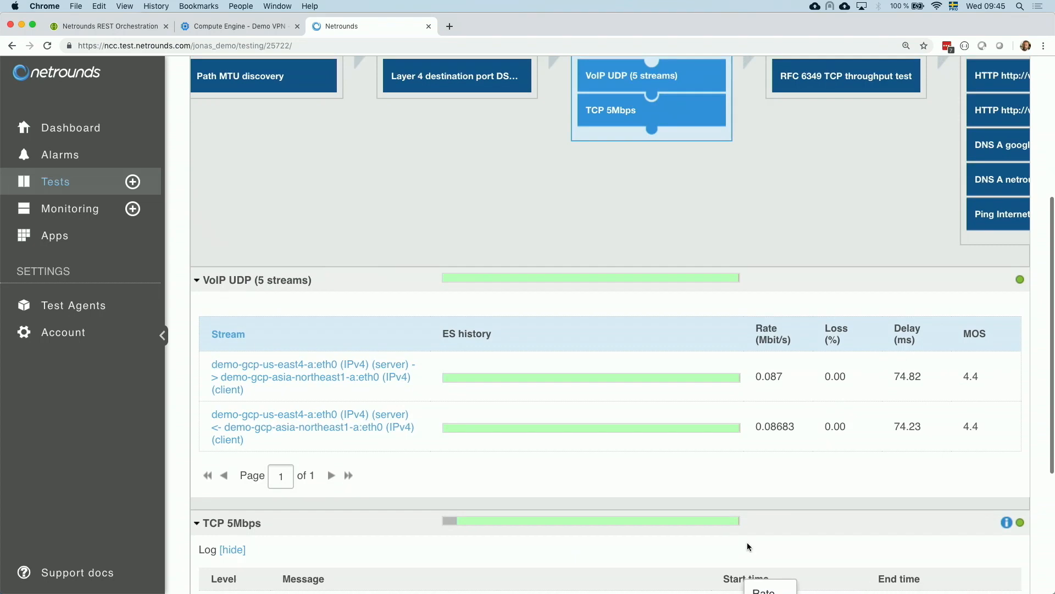
{"action": "mouse_move", "coordinate": [870, 222]}
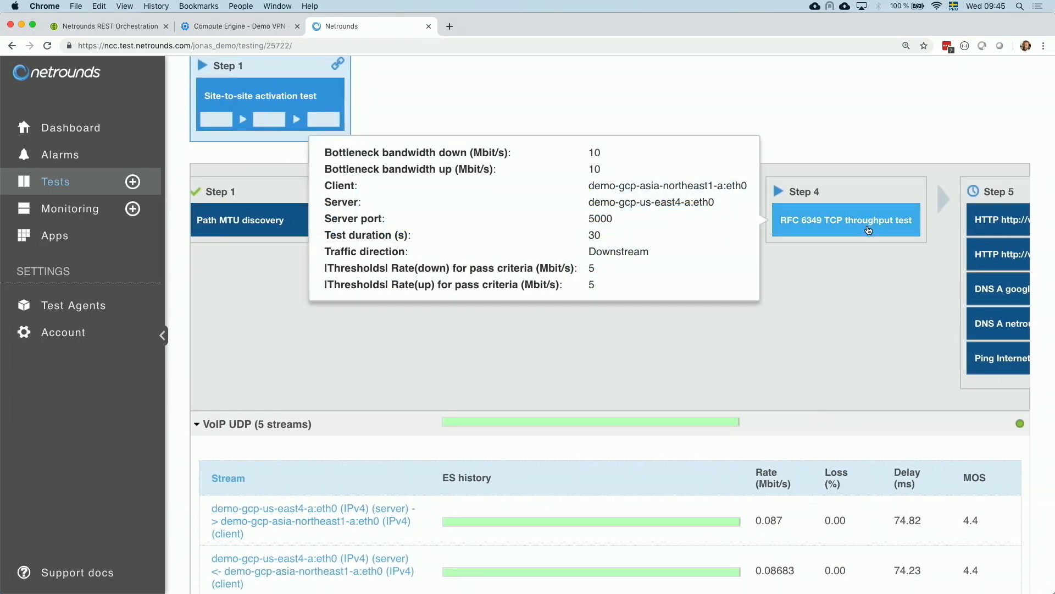
{"action": "left_click", "coordinate": [866, 236]}
{"action": "scroll", "coordinate": [773, 380], "scroll_direction": "down", "scroll_amount": 2}
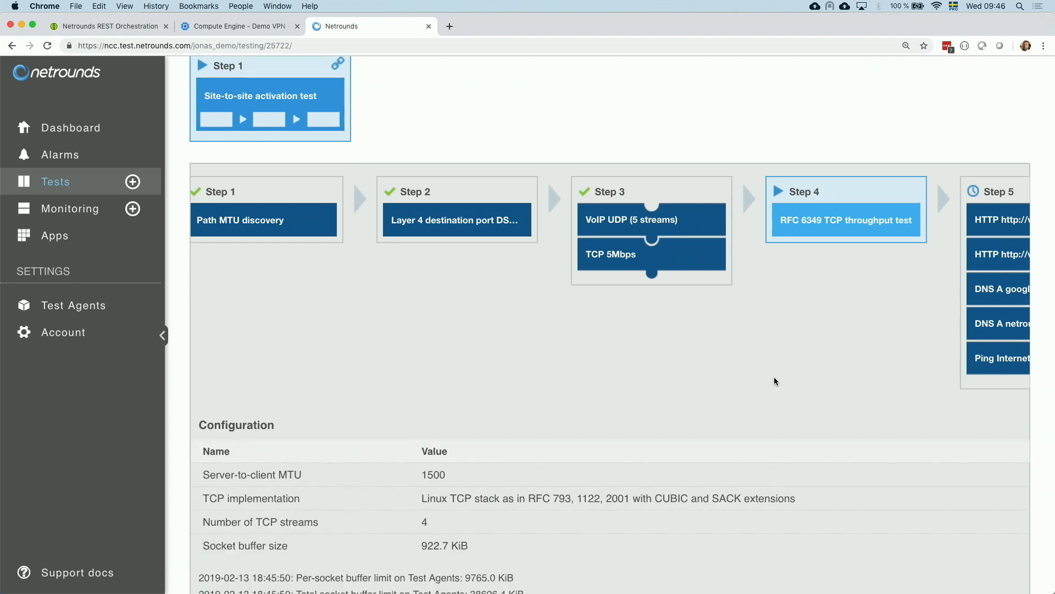
{"action": "scroll", "coordinate": [775, 381], "scroll_direction": "down", "scroll_amount": 5}
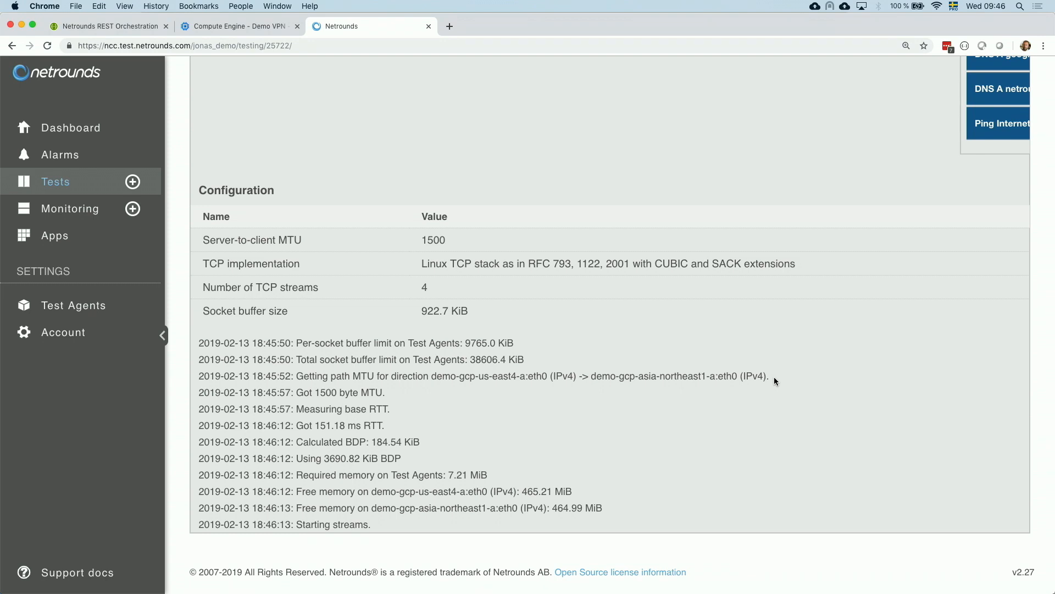
{"action": "scroll", "coordinate": [774, 379], "scroll_direction": "up", "scroll_amount": 3}
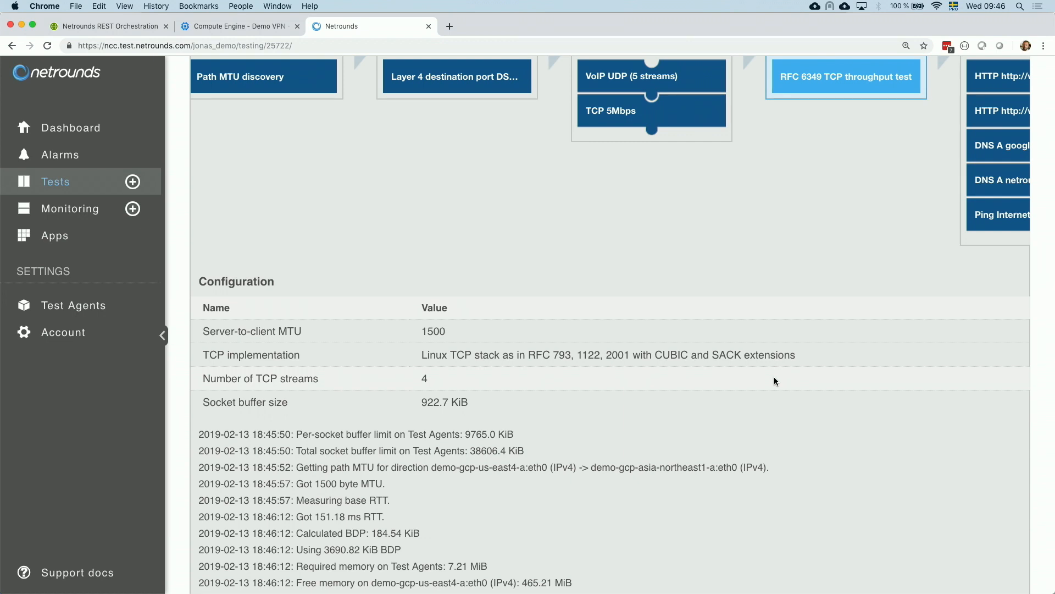
{"action": "scroll", "coordinate": [774, 379], "scroll_direction": "up", "scroll_amount": 3}
{"action": "scroll", "coordinate": [824, 334], "scroll_direction": "up", "scroll_amount": 2}
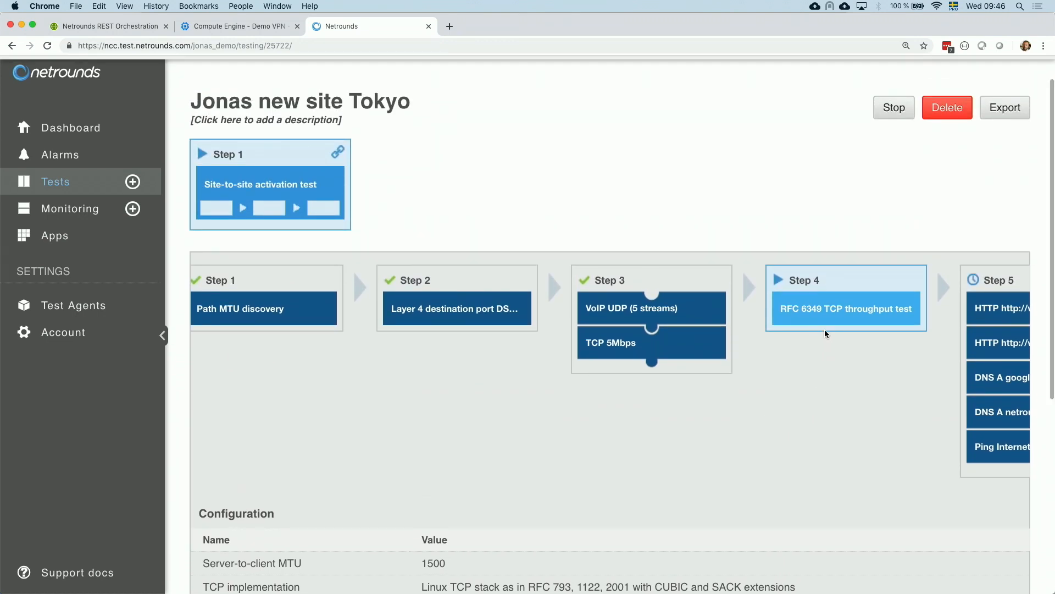
- Open the site-to-site activation test template for editing and review Step 1's Path MTU discovery settings
{"action": "left_click", "coordinate": [337, 152]}
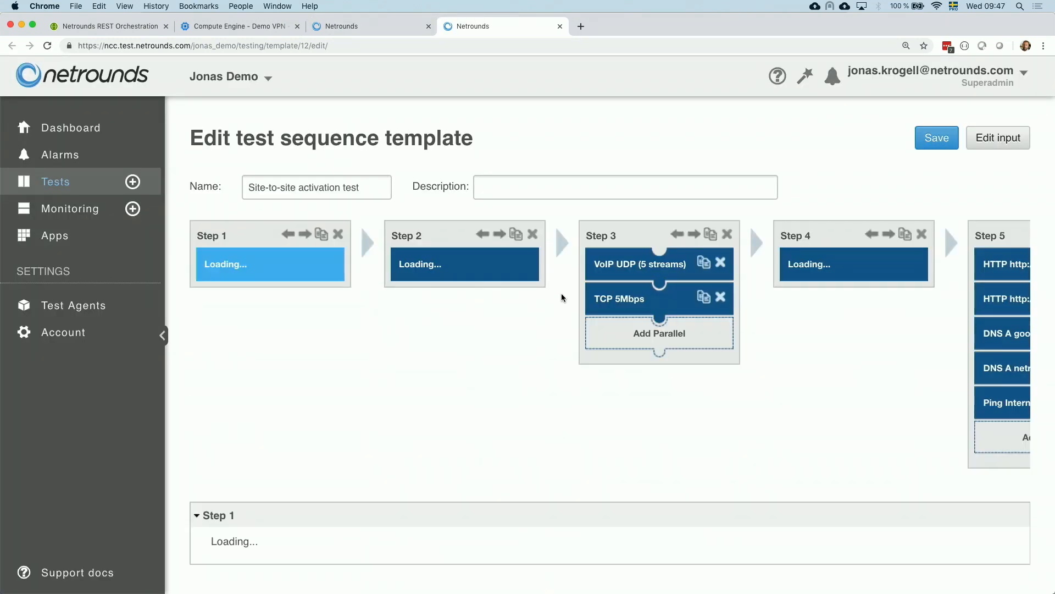
{"action": "scroll", "coordinate": [529, 365], "scroll_direction": "down", "scroll_amount": 1}
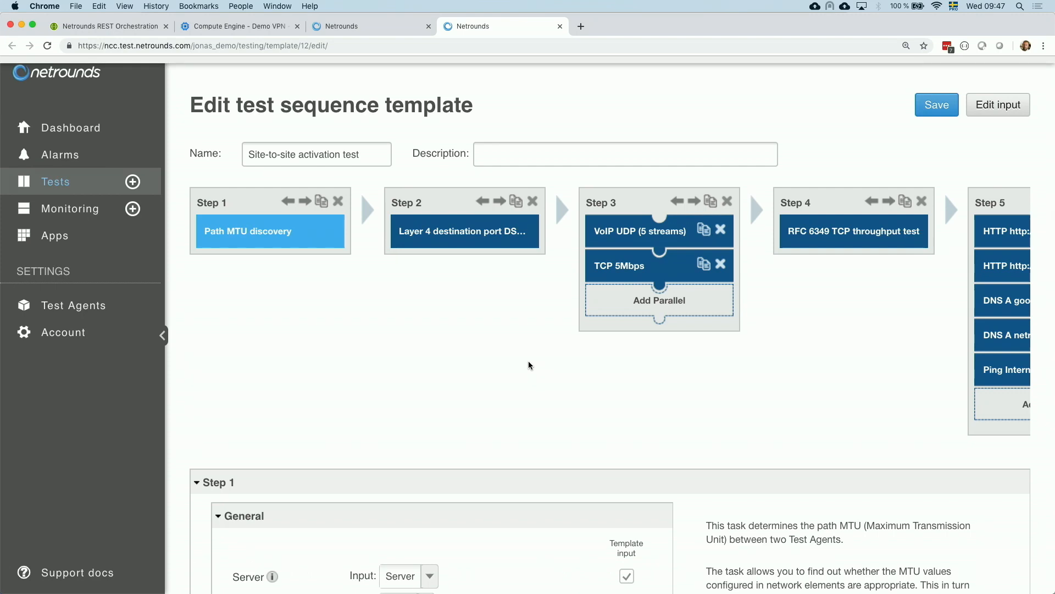
{"action": "scroll", "coordinate": [529, 365], "scroll_direction": "down", "scroll_amount": 3}
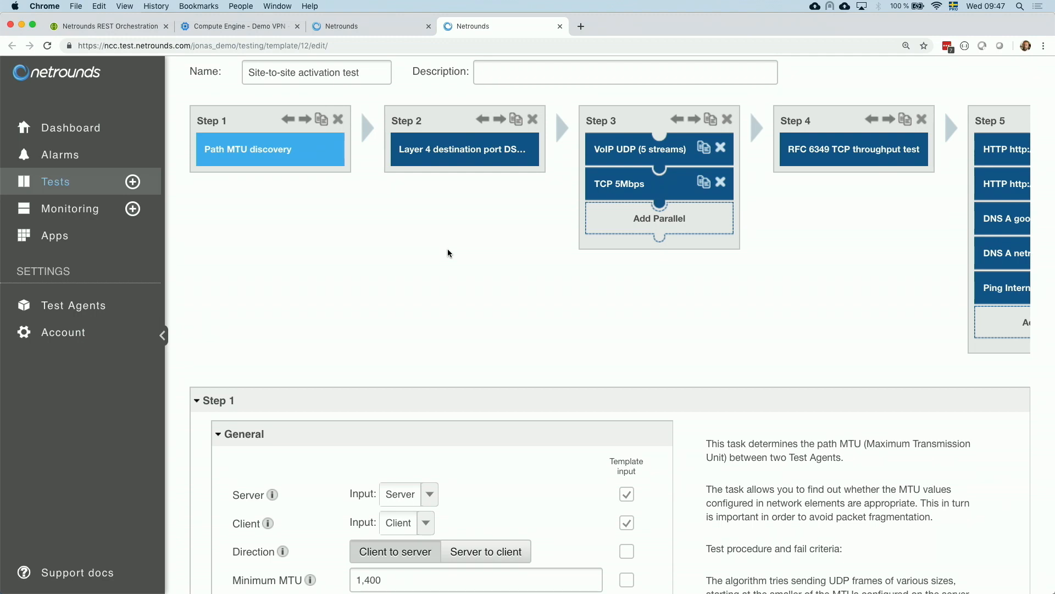
{"action": "scroll", "coordinate": [448, 252], "scroll_direction": "down", "scroll_amount": 8}
{"action": "scroll", "coordinate": [447, 248], "scroll_direction": "up", "scroll_amount": 2}
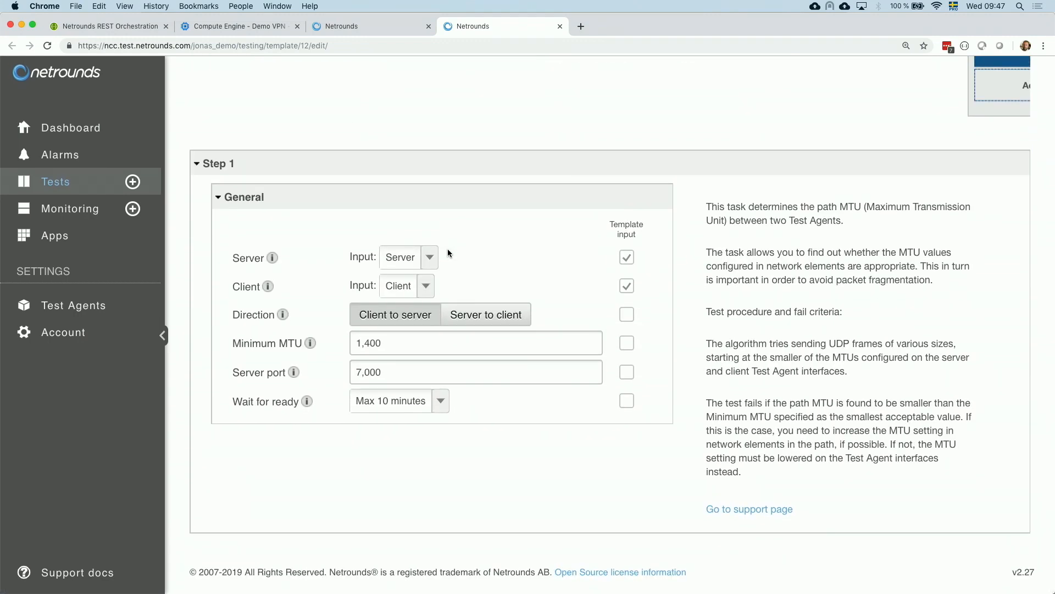
{"action": "left_click", "coordinate": [419, 404]}
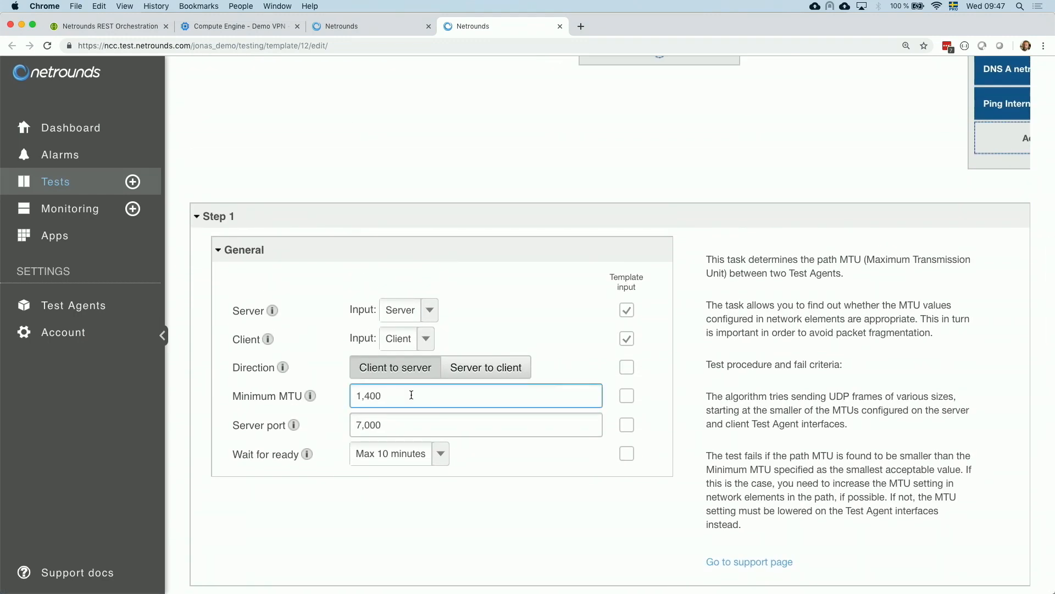
{"action": "scroll", "coordinate": [411, 395], "scroll_direction": "up", "scroll_amount": 6}
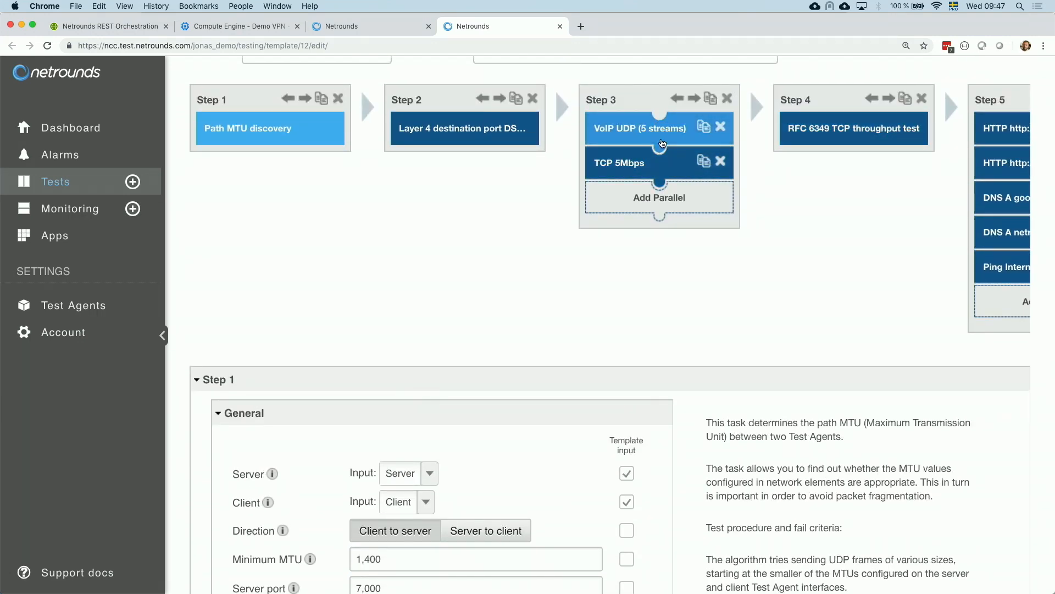
- Open Step 3's VoIP UDP (5 streams) task settings and review its general options and errored-second thresholds
{"action": "left_click", "coordinate": [663, 144]}
{"action": "scroll", "coordinate": [542, 223], "scroll_direction": "down", "scroll_amount": 9}
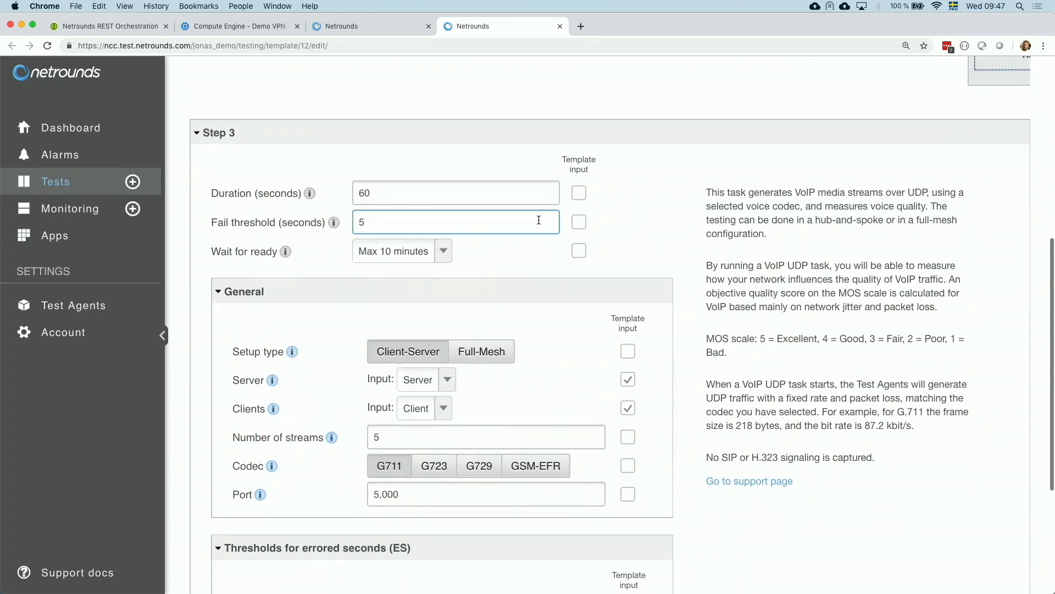
{"action": "scroll", "coordinate": [434, 419], "scroll_direction": "down", "scroll_amount": 4}
{"action": "left_click", "coordinate": [419, 485]}
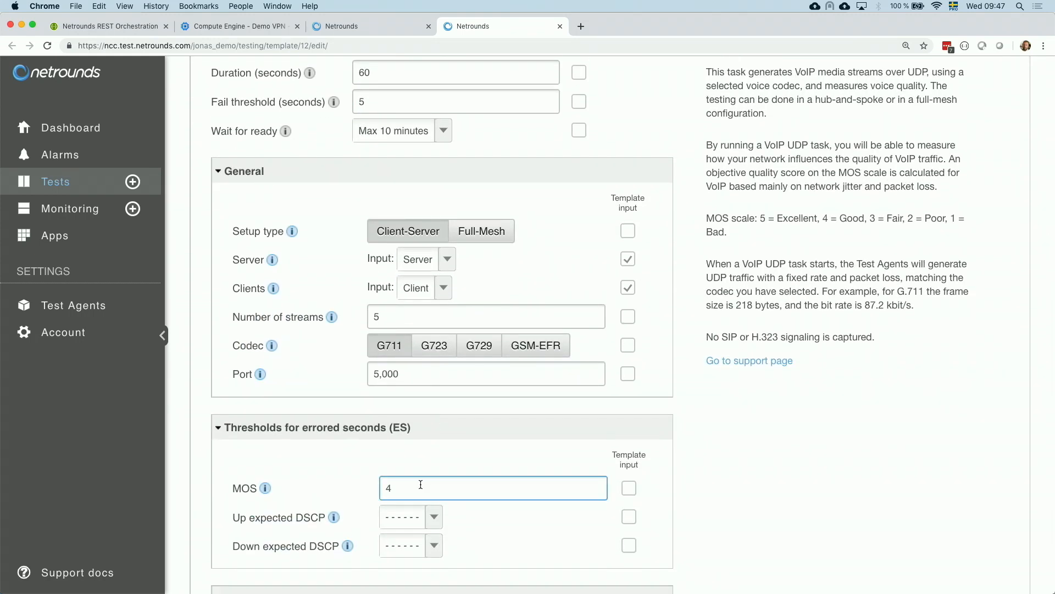
{"action": "scroll", "coordinate": [421, 484], "scroll_direction": "up", "scroll_amount": 4}
{"action": "scroll", "coordinate": [420, 485], "scroll_direction": "up", "scroll_amount": 10}
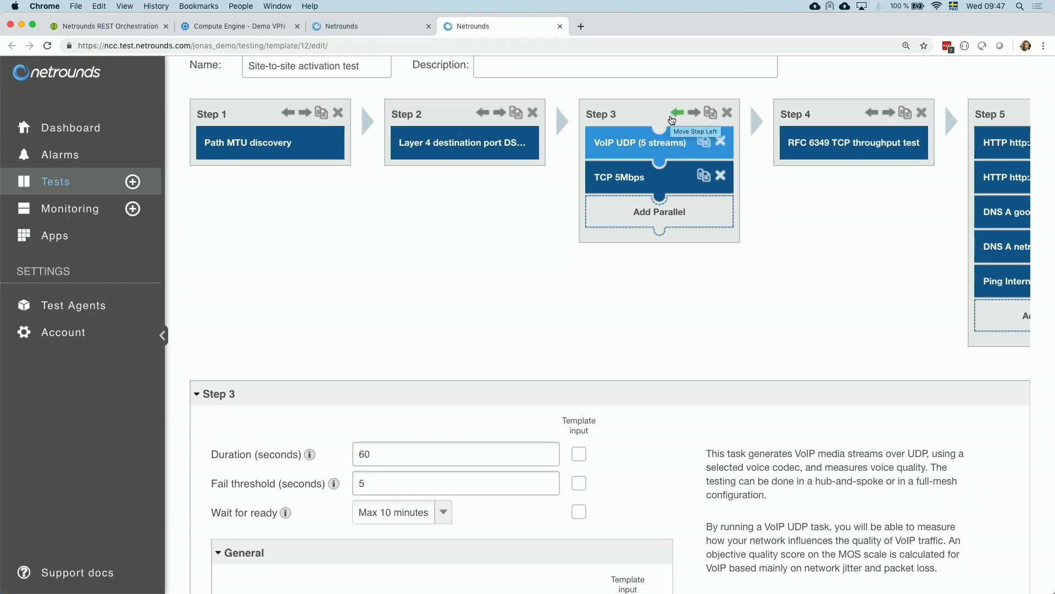
- Move the VoIP UDP and TCP 5Mbps step two positions left to the start of the sequence
{"action": "left_click", "coordinate": [671, 119]}
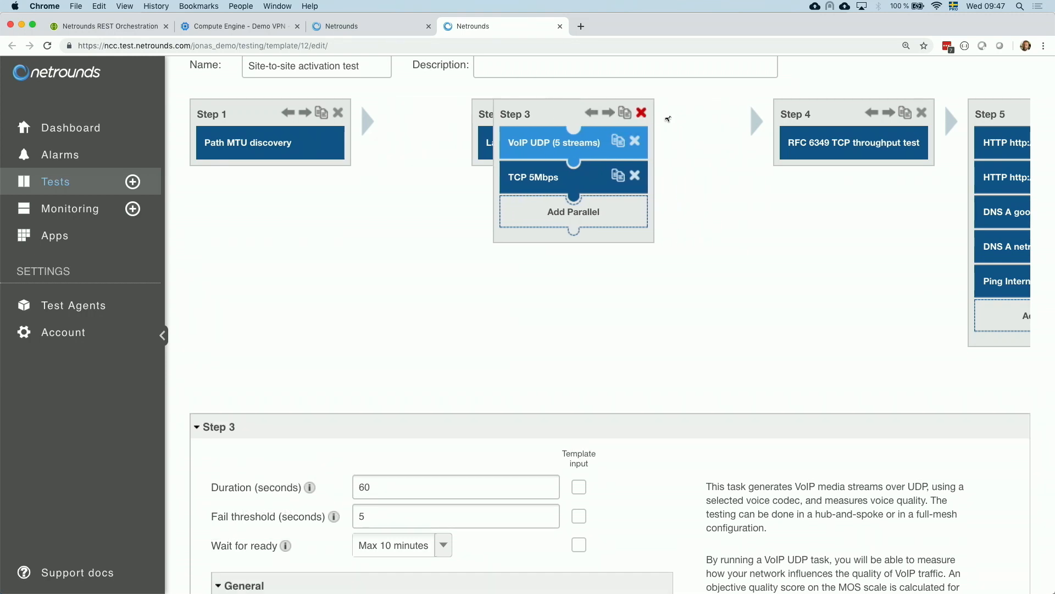
{"action": "left_click", "coordinate": [485, 117]}
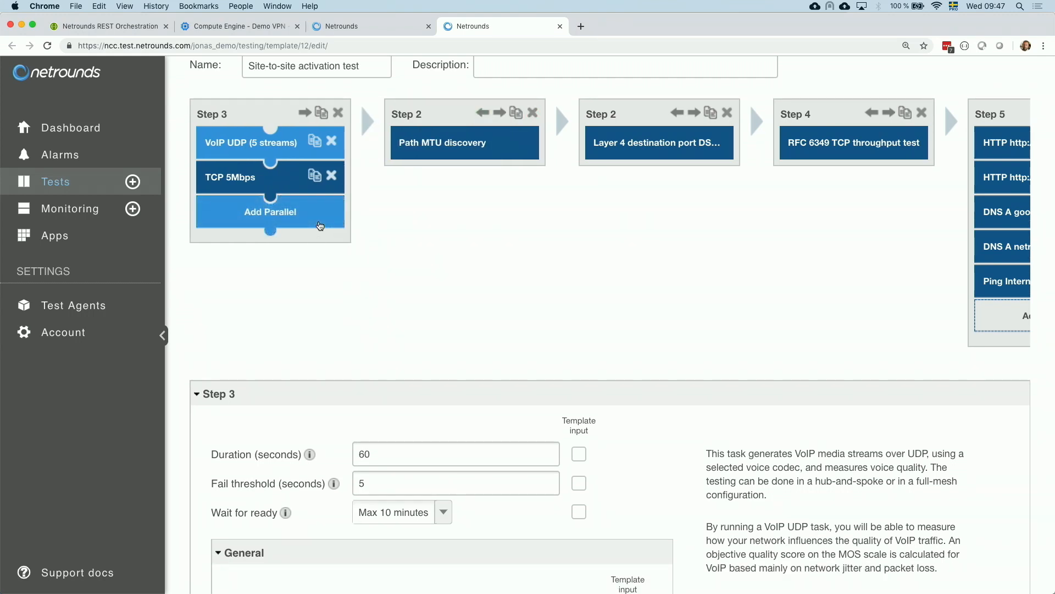
- Add a Multisession TCP task in parallel to that first step, then leave the template editor without saving
{"action": "left_click", "coordinate": [320, 226]}
{"action": "scroll", "coordinate": [476, 263], "scroll_direction": "down", "scroll_amount": 5}
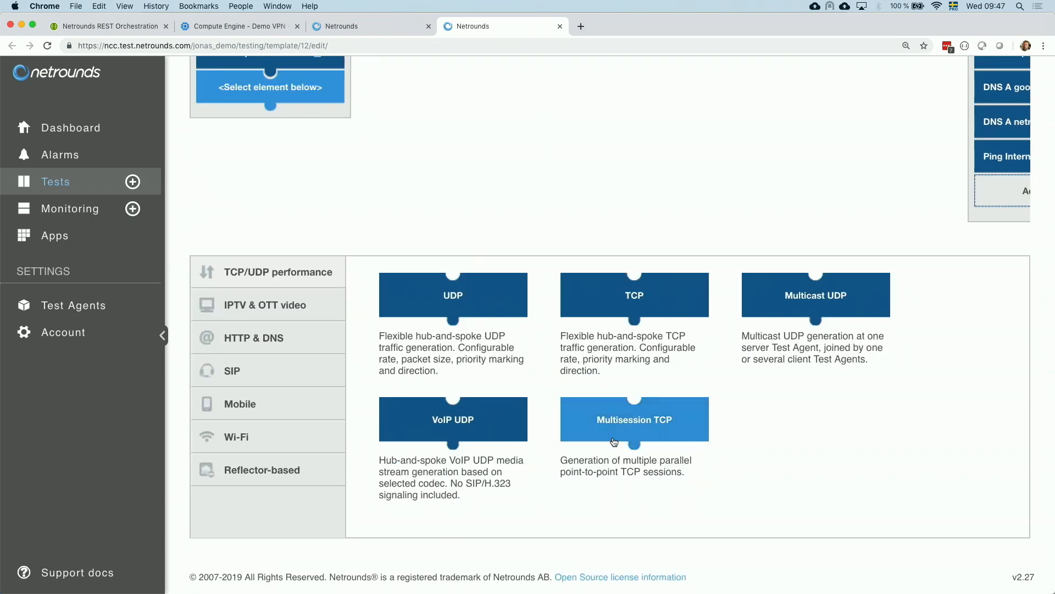
{"action": "left_click", "coordinate": [665, 423]}
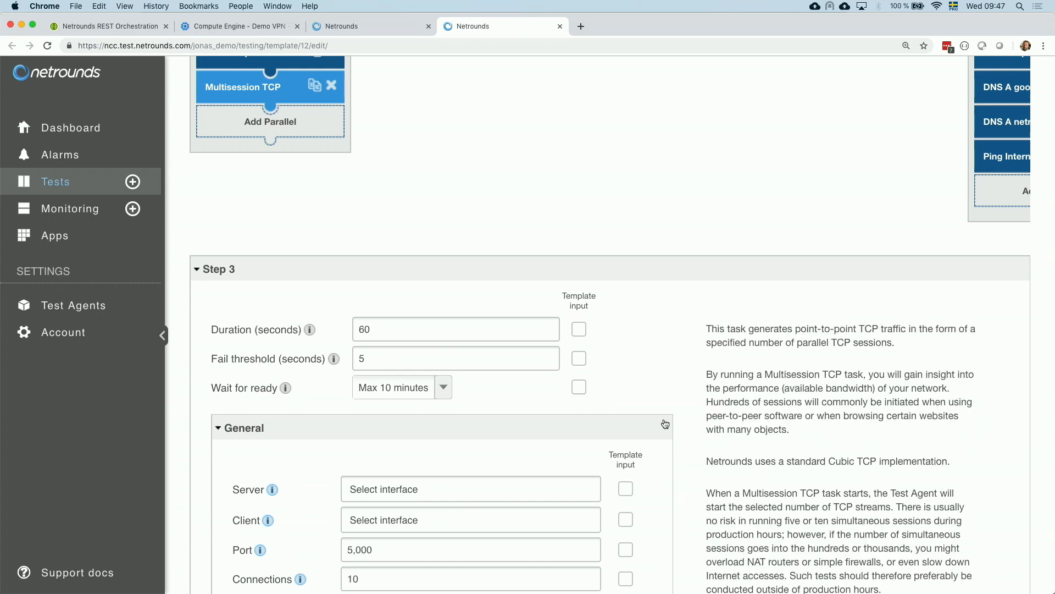
{"action": "scroll", "coordinate": [665, 423], "scroll_direction": "up", "scroll_amount": 5}
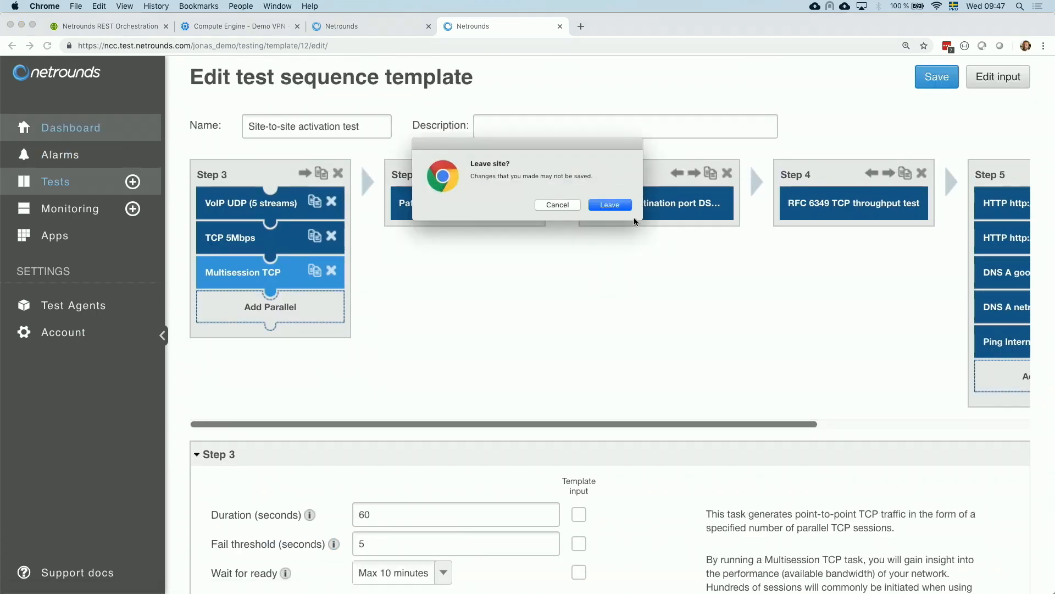
{"action": "left_click", "coordinate": [614, 206]}
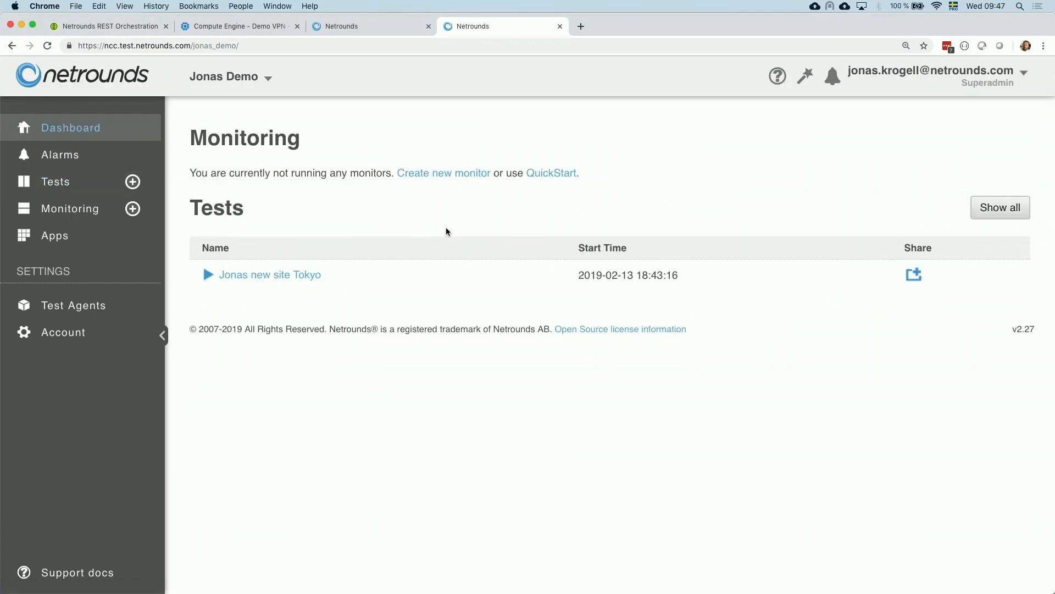
- Reopen the Jonas new site Tokyo test from the dashboard and view the sequence's later steps
{"action": "left_click", "coordinate": [309, 280]}
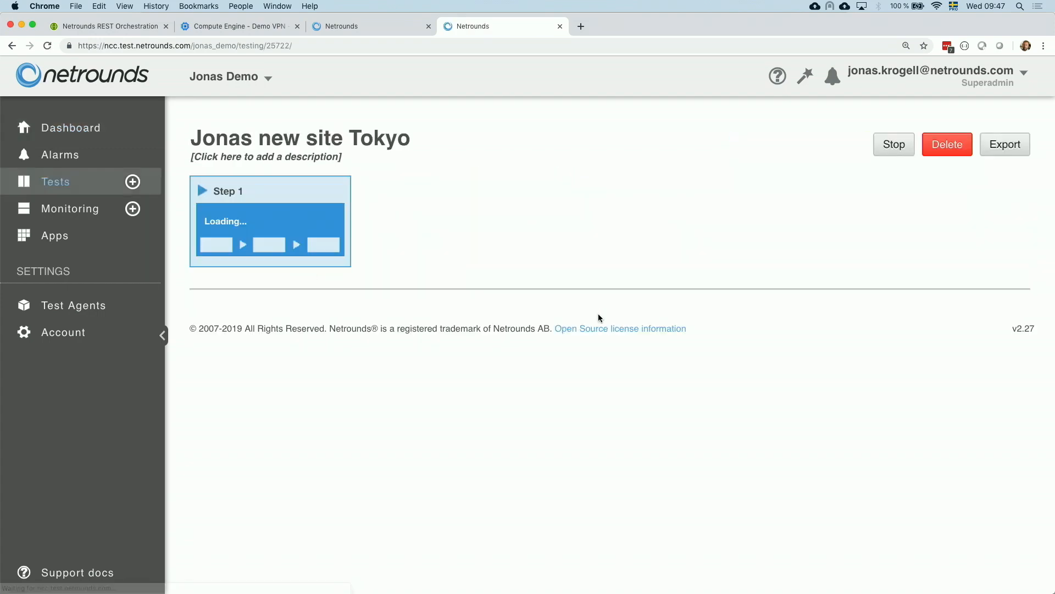
{"action": "scroll", "coordinate": [602, 400], "scroll_direction": "down", "scroll_amount": 3}
{"action": "scroll", "coordinate": [602, 399], "scroll_direction": "right", "scroll_amount": 3}
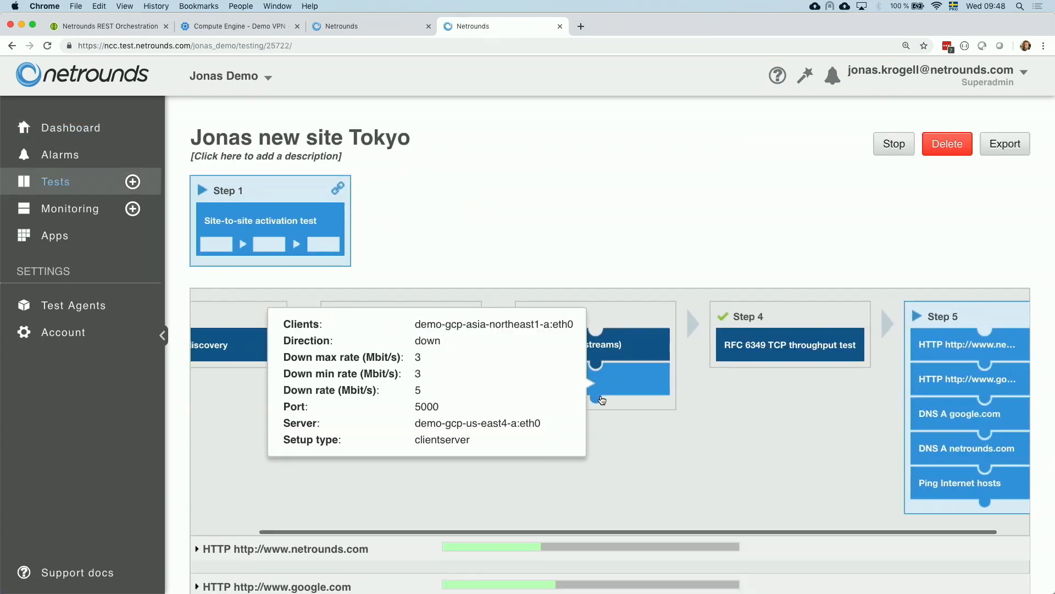
{"action": "scroll", "coordinate": [738, 385], "scroll_direction": "right", "scroll_amount": 1}
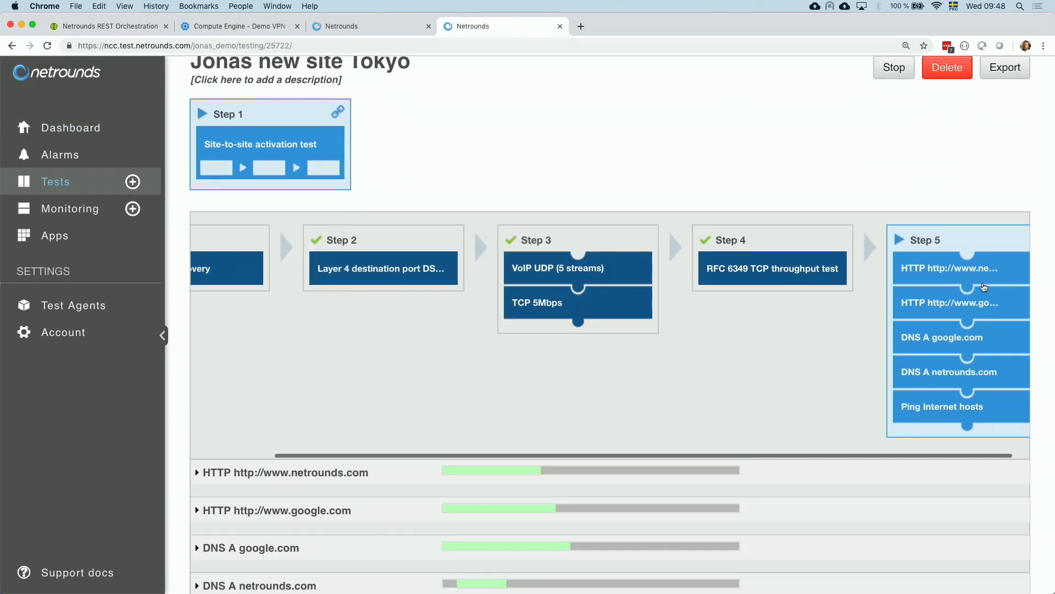
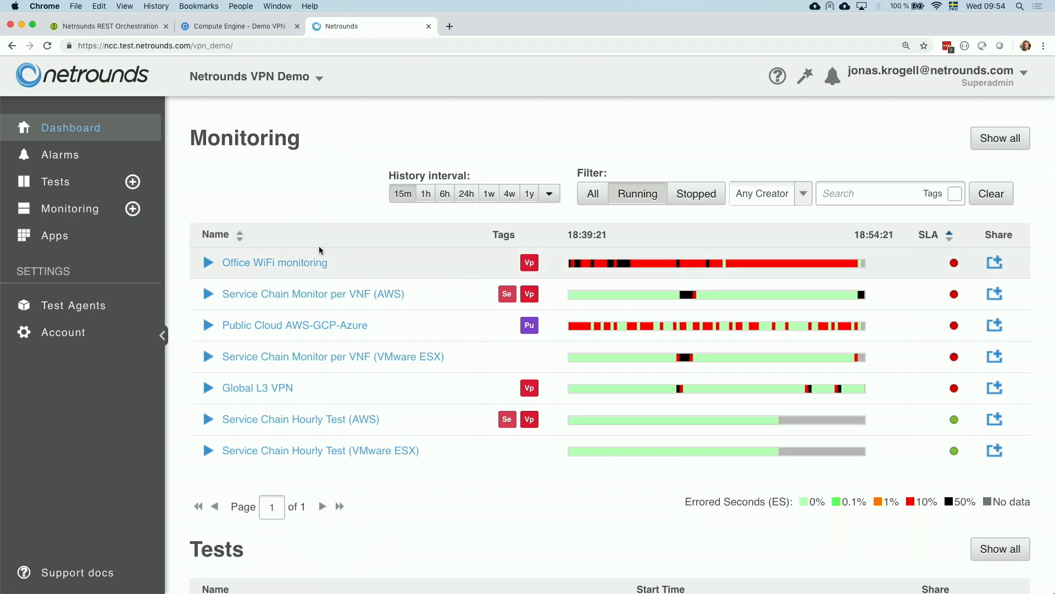
- Open the Service Chain Monitor per VNF (VMware ESX) monitor and expand its VNF1+2+3 stream results
{"action": "scroll", "coordinate": [397, 195], "scroll_direction": "down", "scroll_amount": 1}
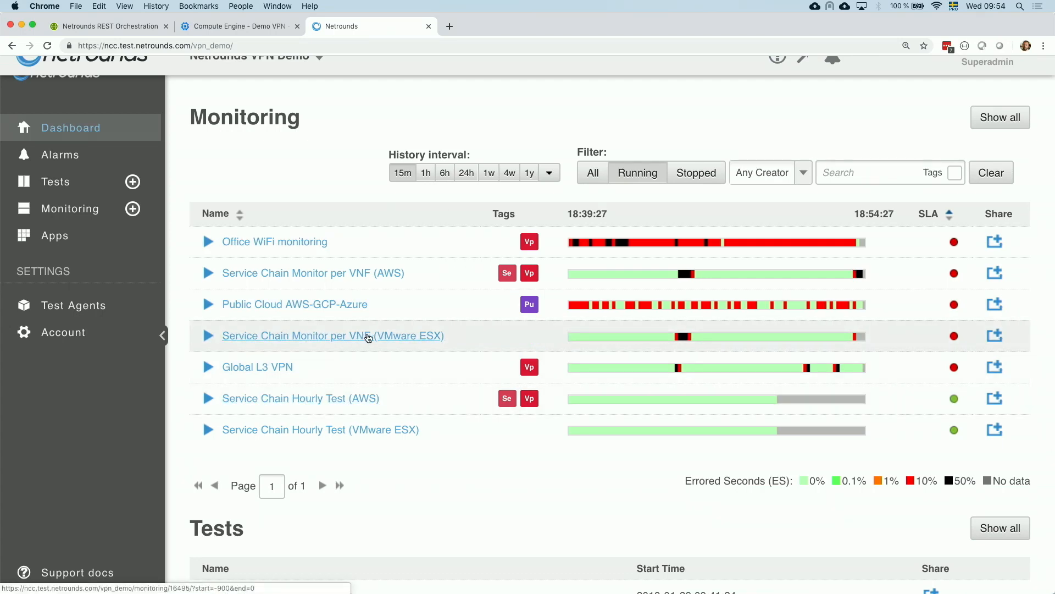
{"action": "left_click", "coordinate": [417, 337]}
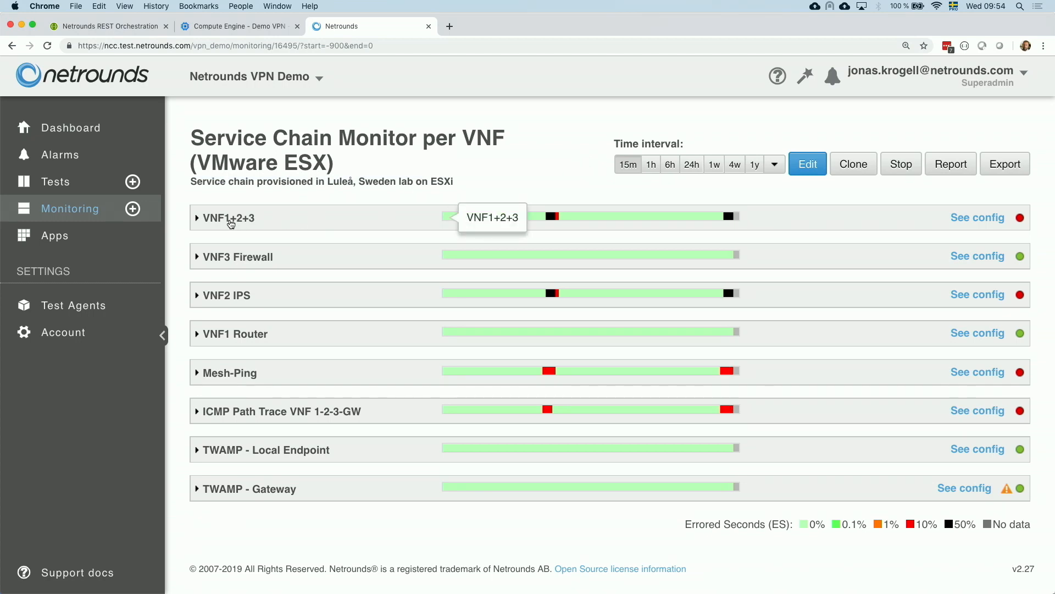
{"action": "left_click", "coordinate": [230, 220]}
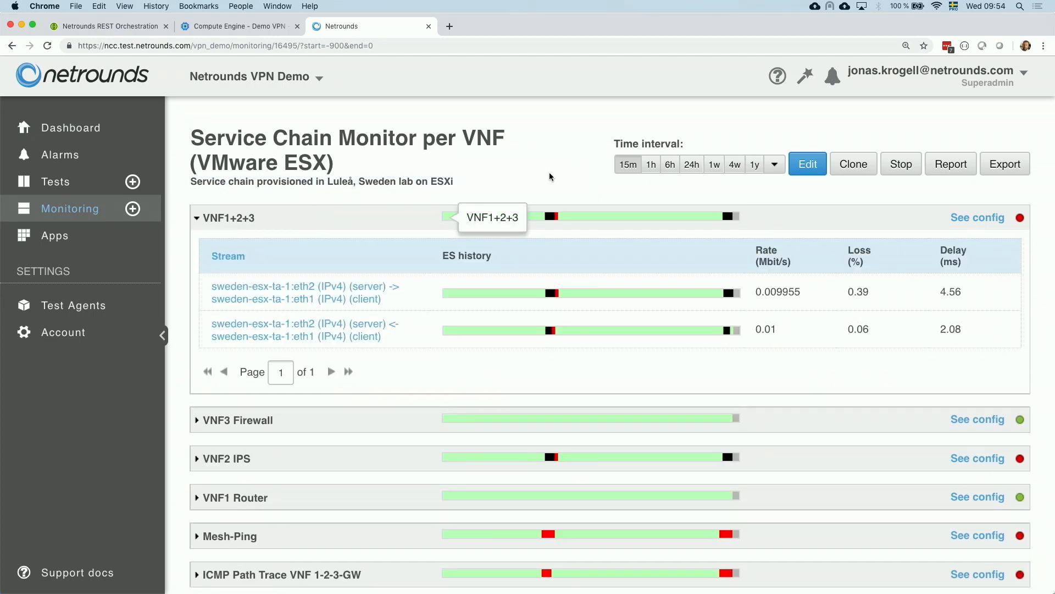
{"action": "mouse_move", "coordinate": [619, 218]}
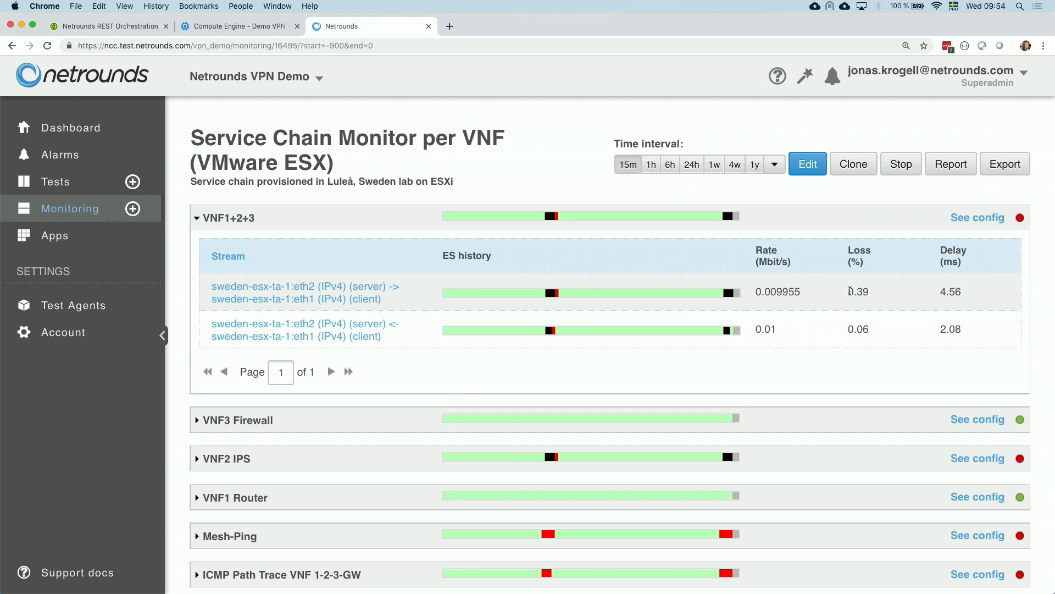
{"action": "mouse_move", "coordinate": [851, 292]}
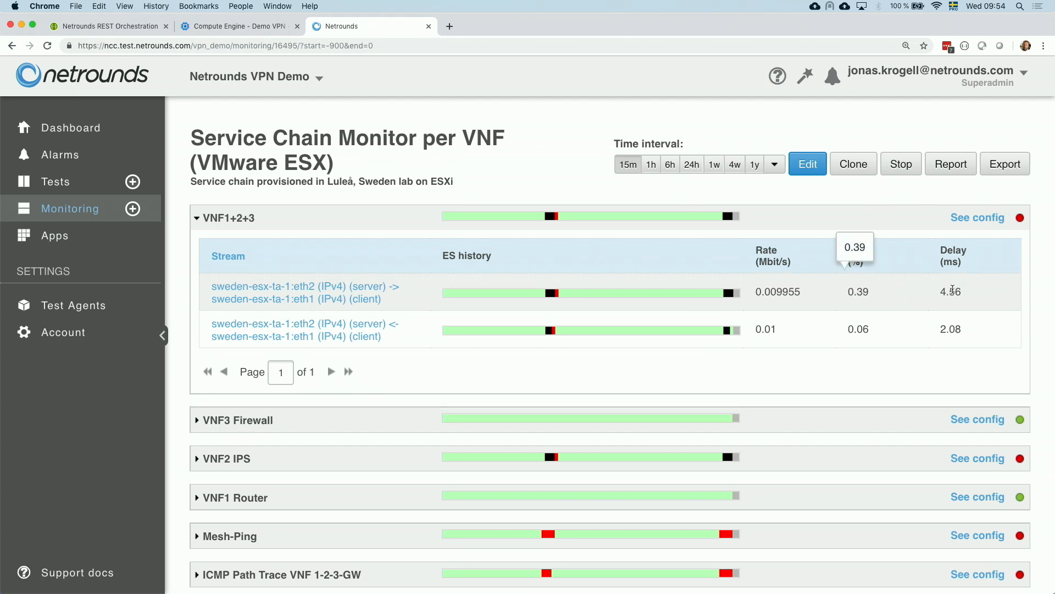
{"action": "mouse_move", "coordinate": [932, 298]}
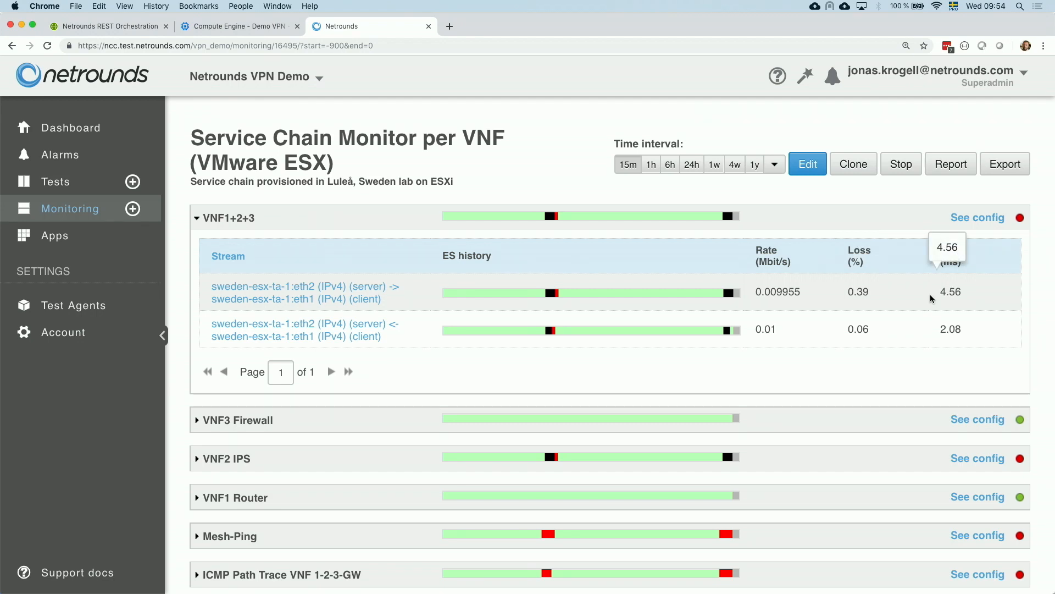
{"action": "mouse_move", "coordinate": [787, 287]}
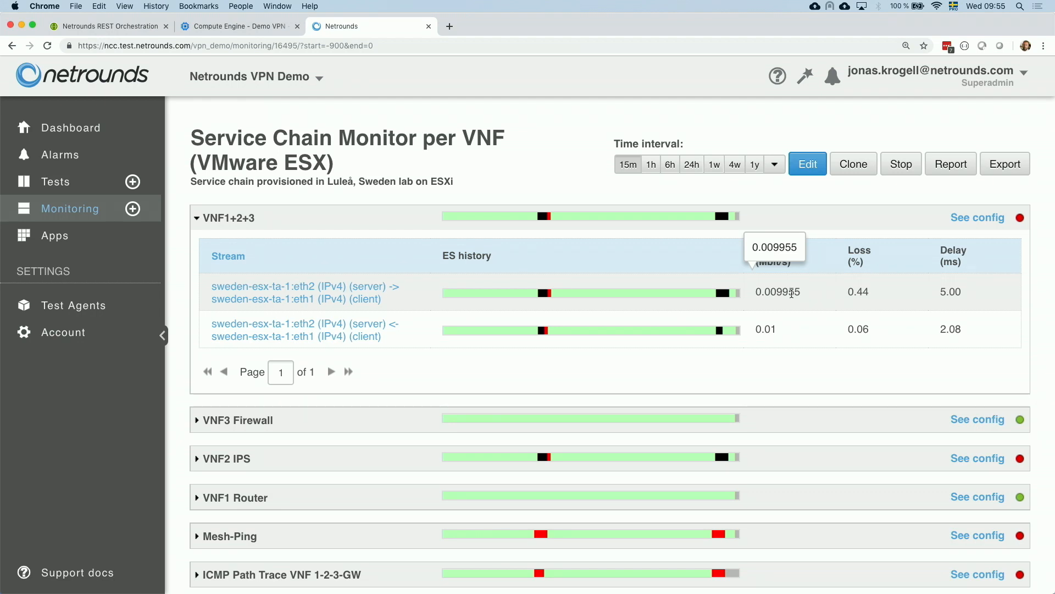
- Open the VNF1+2+3 server-to-client stream graph full-window, add the Loss curve, and close it
{"action": "left_click", "coordinate": [352, 303]}
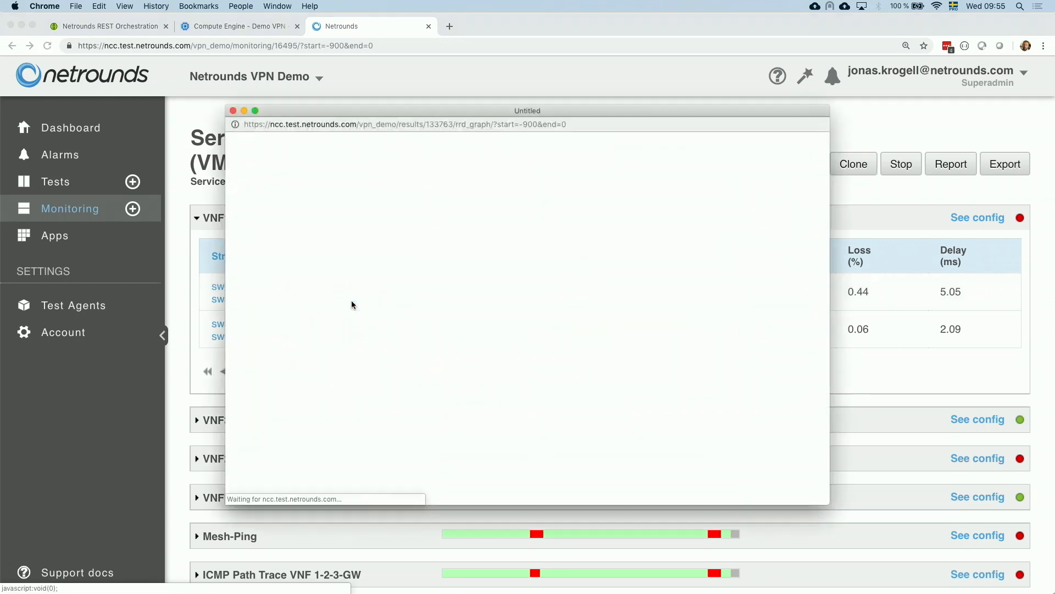
{"action": "double_click", "coordinate": [554, 111]}
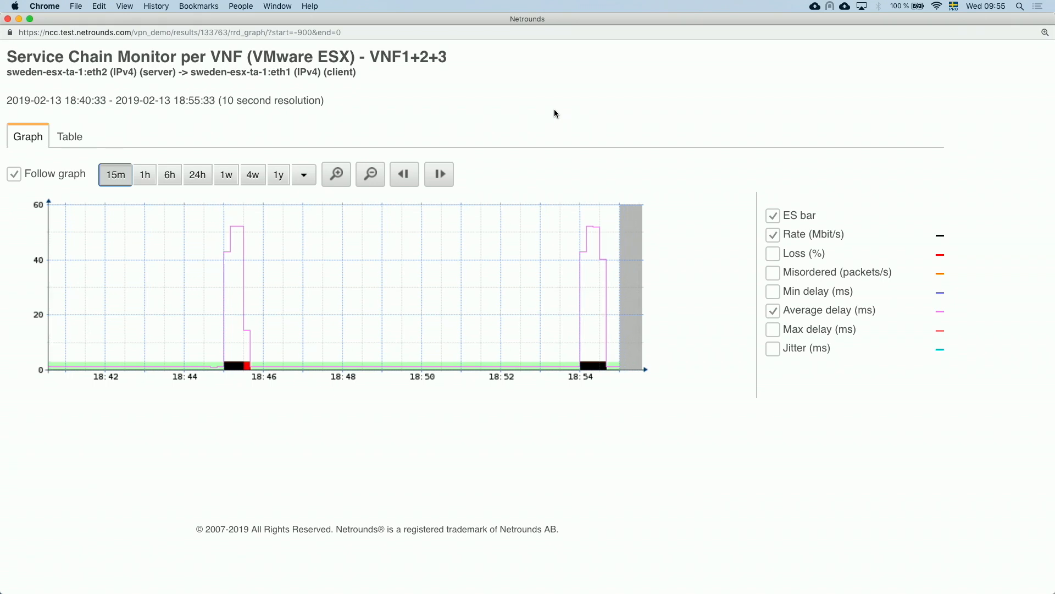
{"action": "mouse_move", "coordinate": [231, 226]}
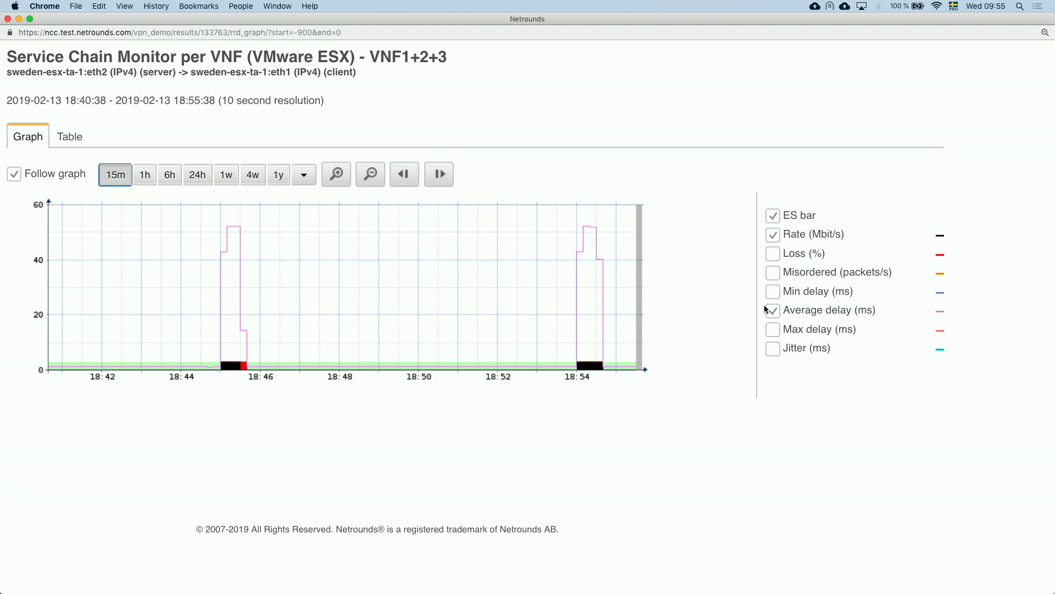
{"action": "left_click", "coordinate": [773, 254]}
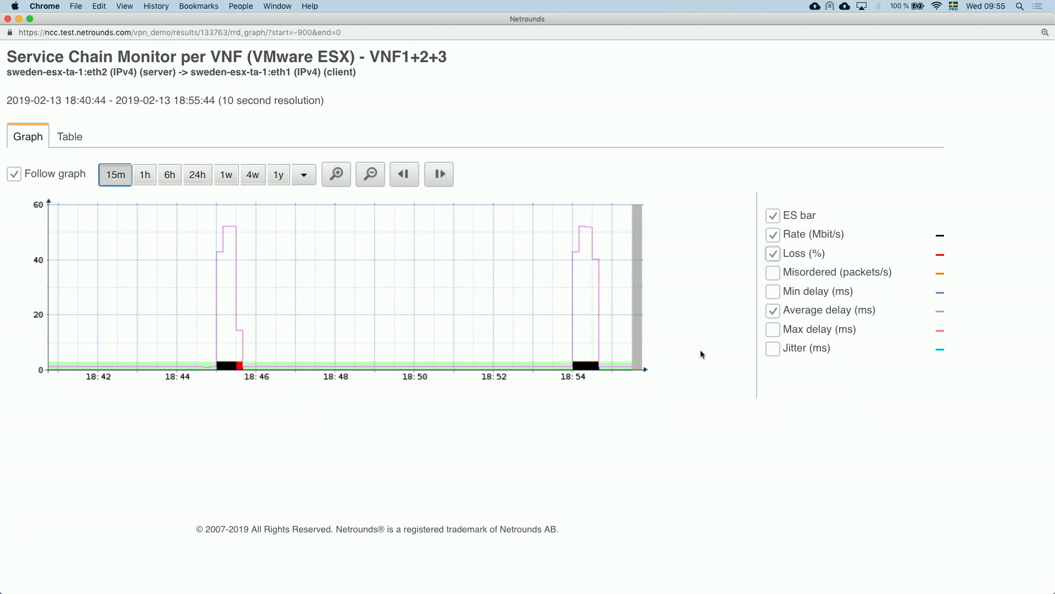
{"action": "mouse_move", "coordinate": [595, 359]}
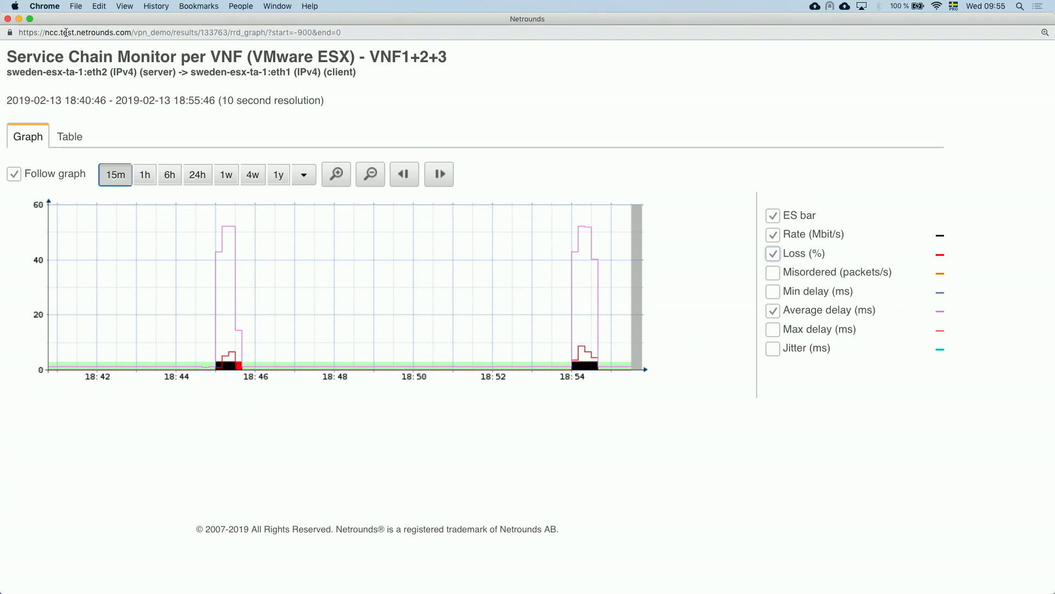
{"action": "left_click", "coordinate": [7, 19]}
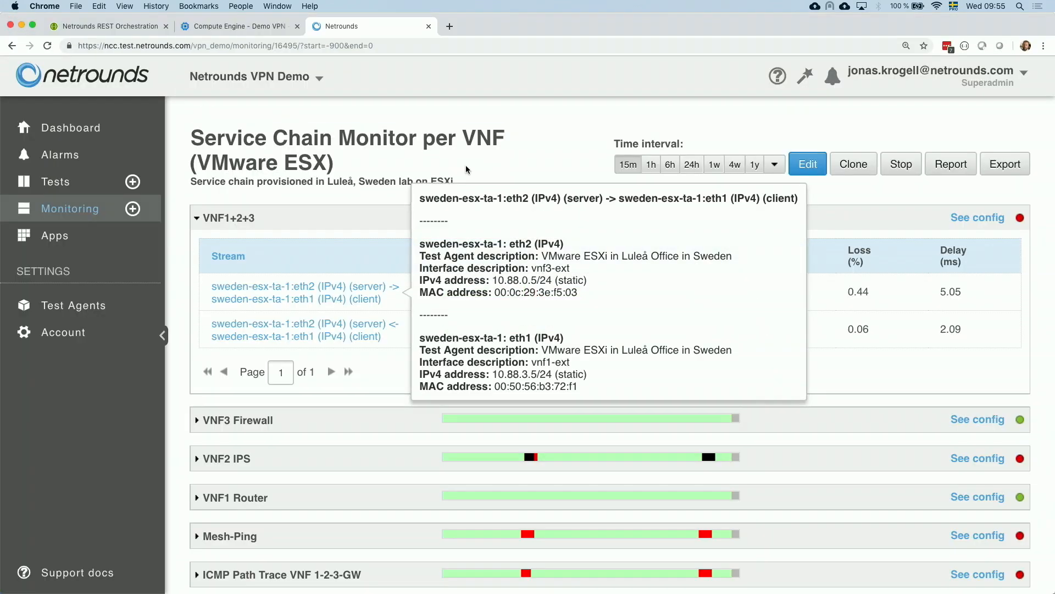
- Collapse the VNF1+2+3 section and expand the VNF2 IPS stream results
{"action": "scroll", "coordinate": [564, 150], "scroll_direction": "down", "scroll_amount": 2}
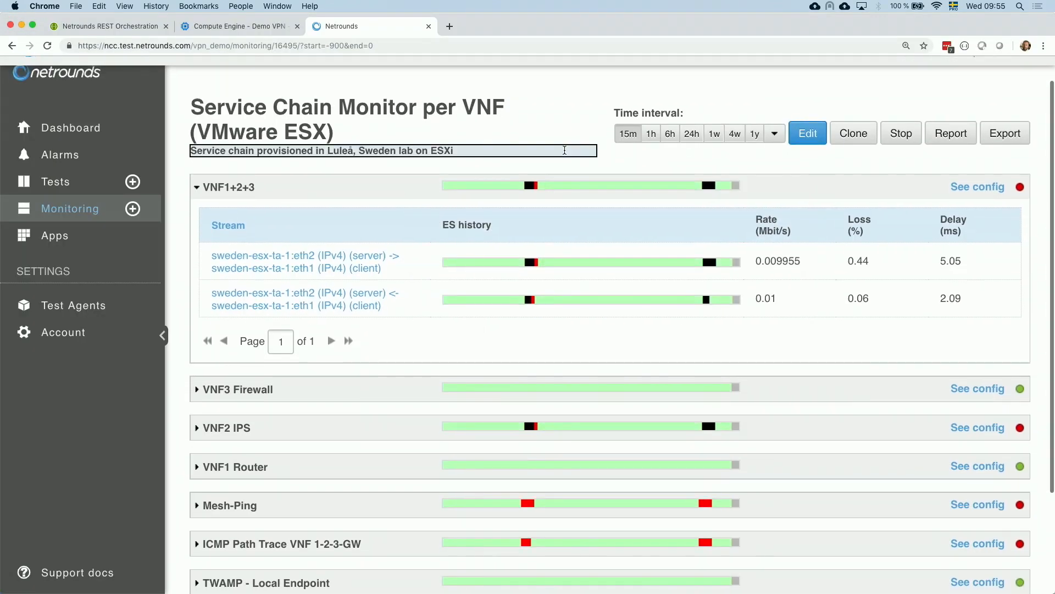
{"action": "mouse_move", "coordinate": [575, 189]}
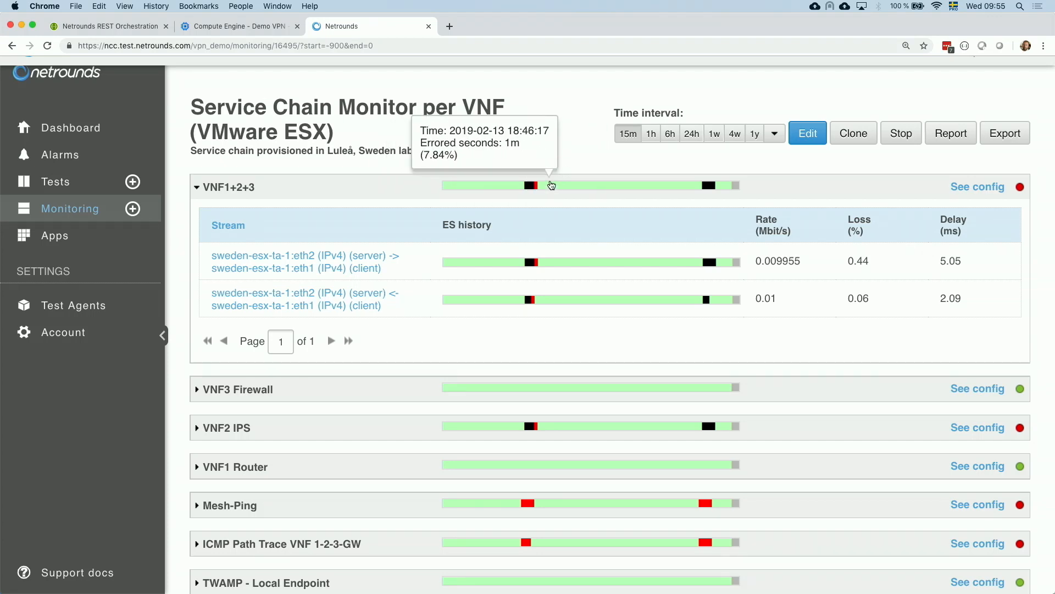
{"action": "left_click", "coordinate": [400, 188]}
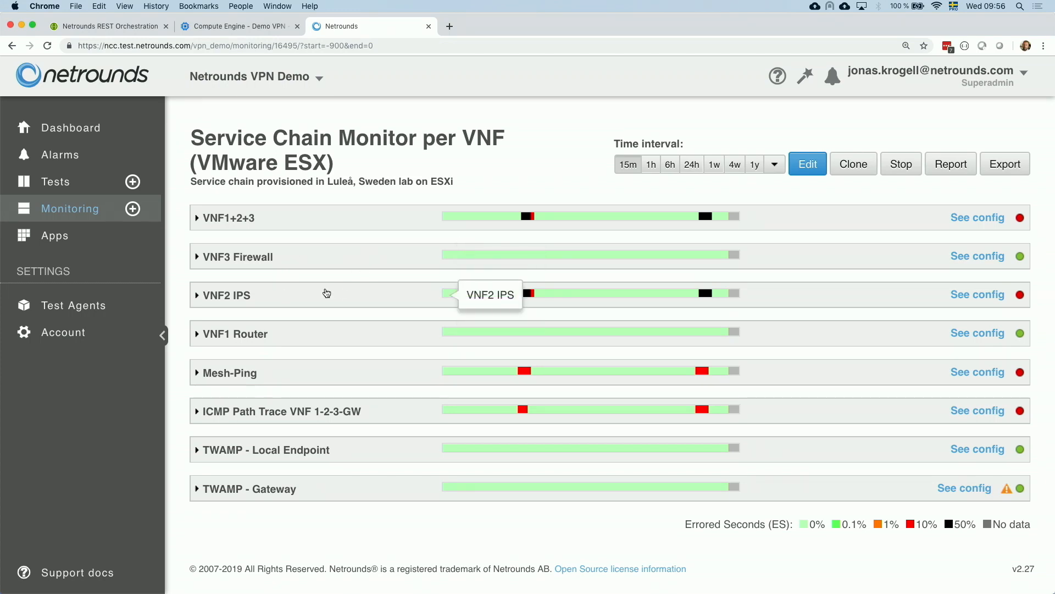
{"action": "mouse_move", "coordinate": [523, 300]}
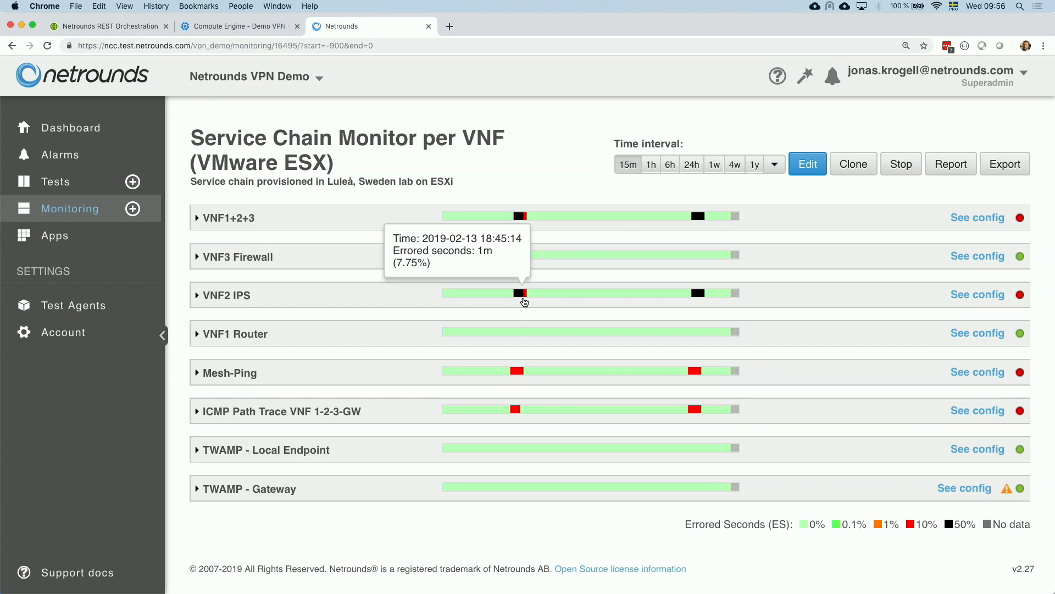
{"action": "left_click", "coordinate": [377, 292]}
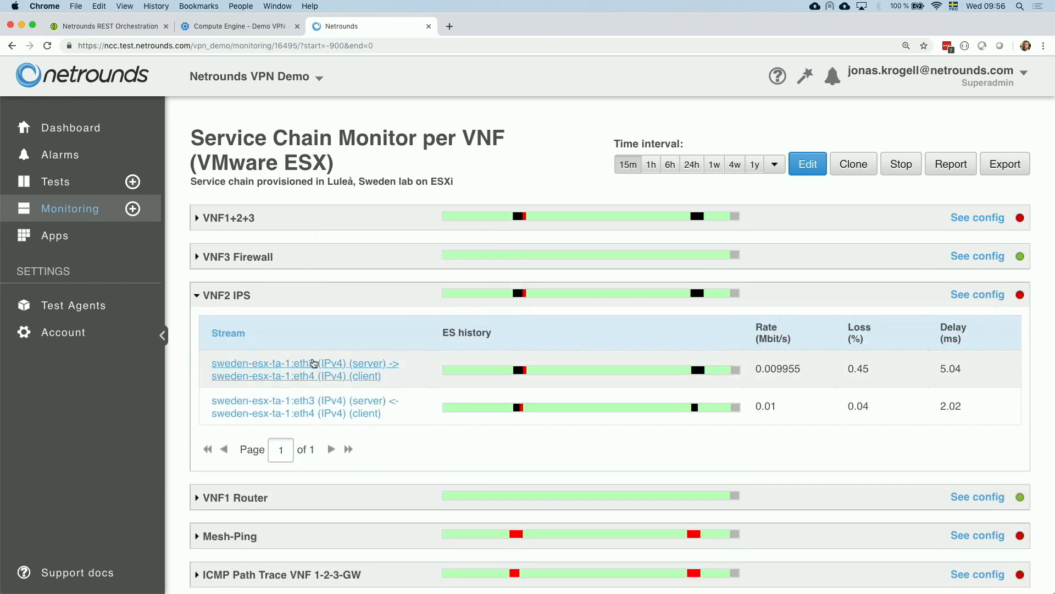
- Open the VNF2 IPS server-to-client stream graph full-window and close it
{"action": "left_click", "coordinate": [310, 371]}
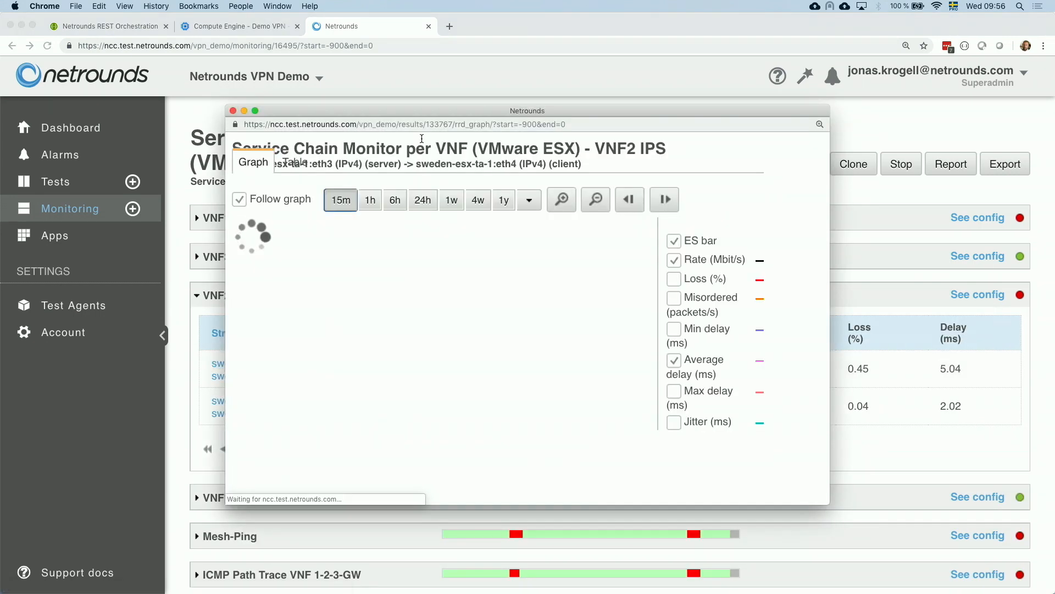
{"action": "double_click", "coordinate": [594, 114]}
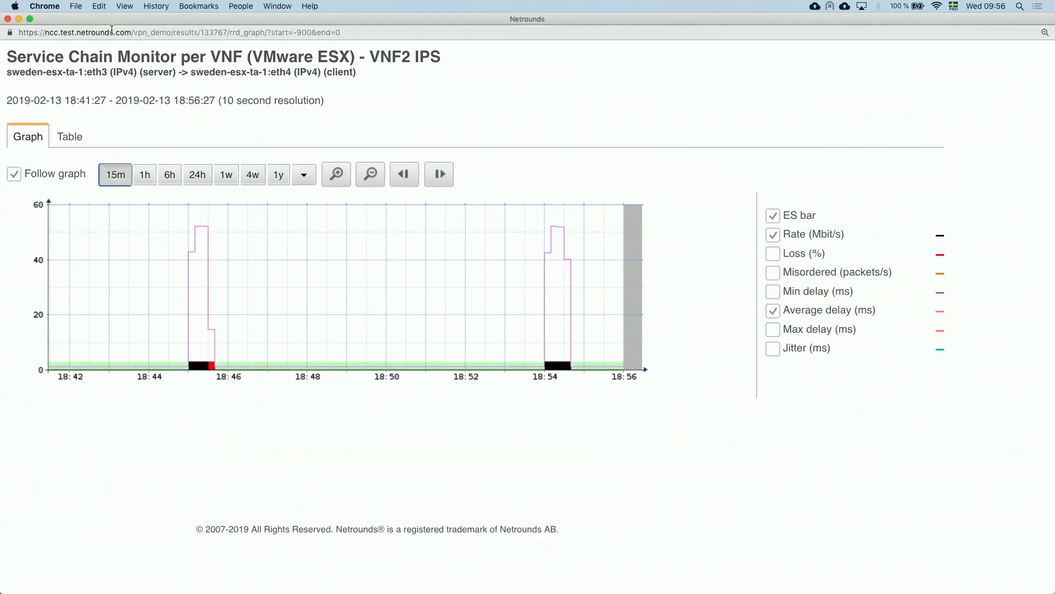
{"action": "left_click", "coordinate": [7, 19]}
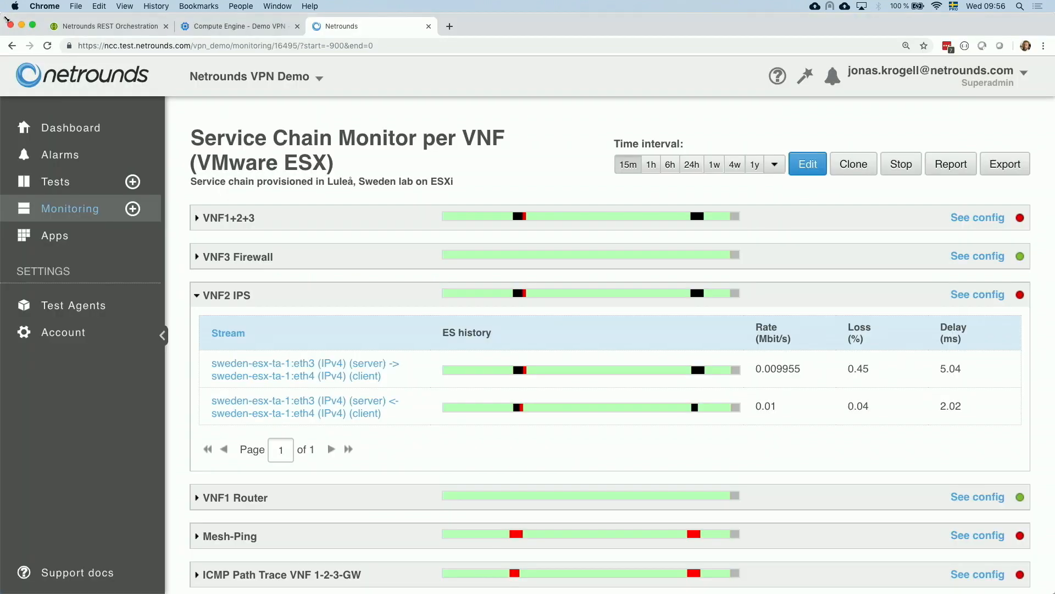
- Expand VNF3 Firewall, open its server-to-client stream graph full-window showing Jitter, and close it
{"action": "left_click", "coordinate": [376, 258]}
{"action": "scroll", "coordinate": [366, 262], "scroll_direction": "down", "scroll_amount": 1}
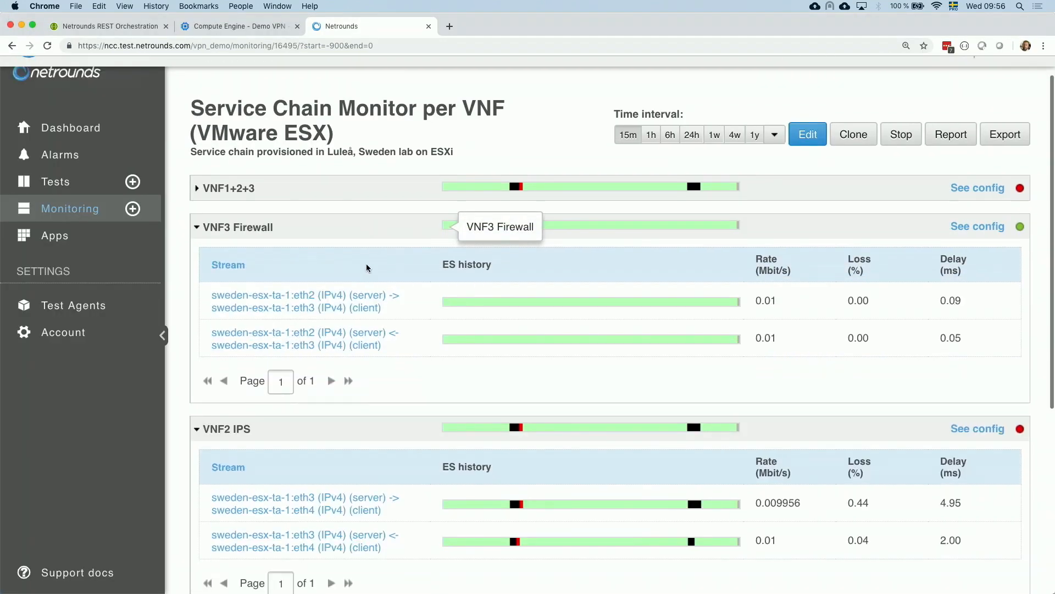
{"action": "left_click", "coordinate": [337, 307]}
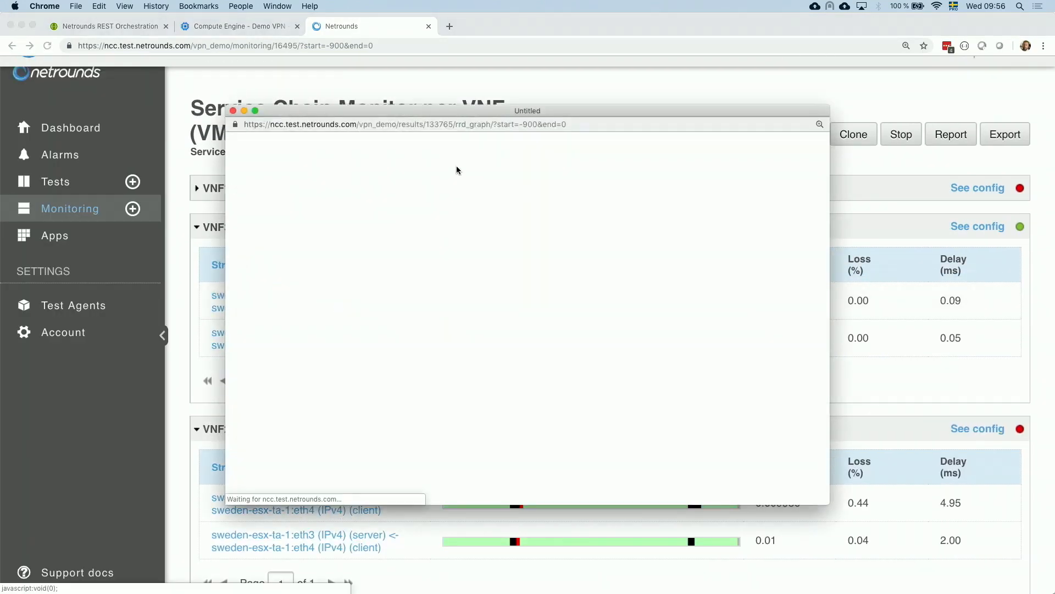
{"action": "double_click", "coordinate": [513, 109]}
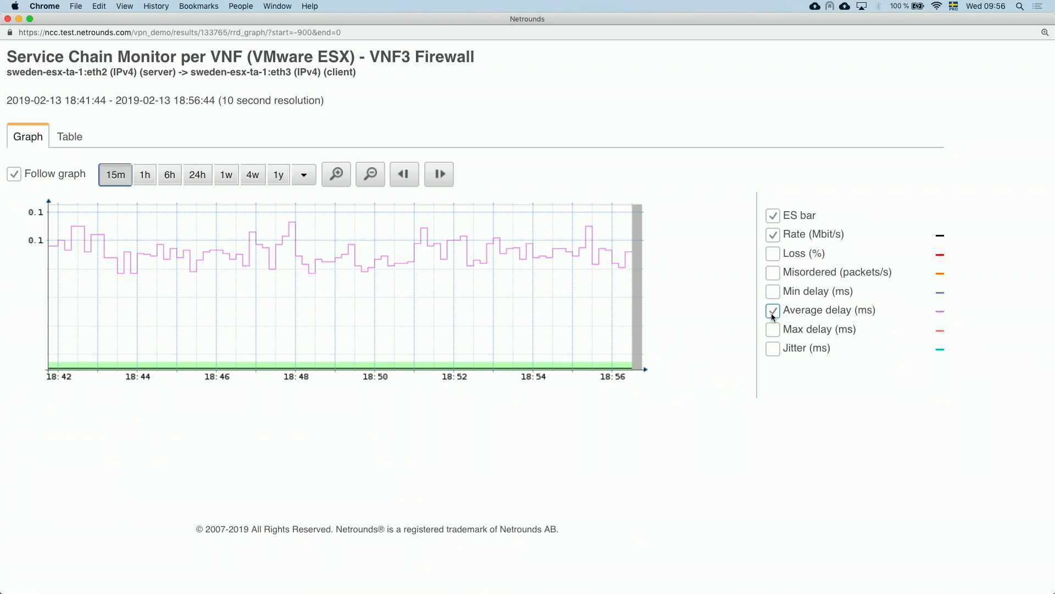
{"action": "left_click", "coordinate": [772, 349]}
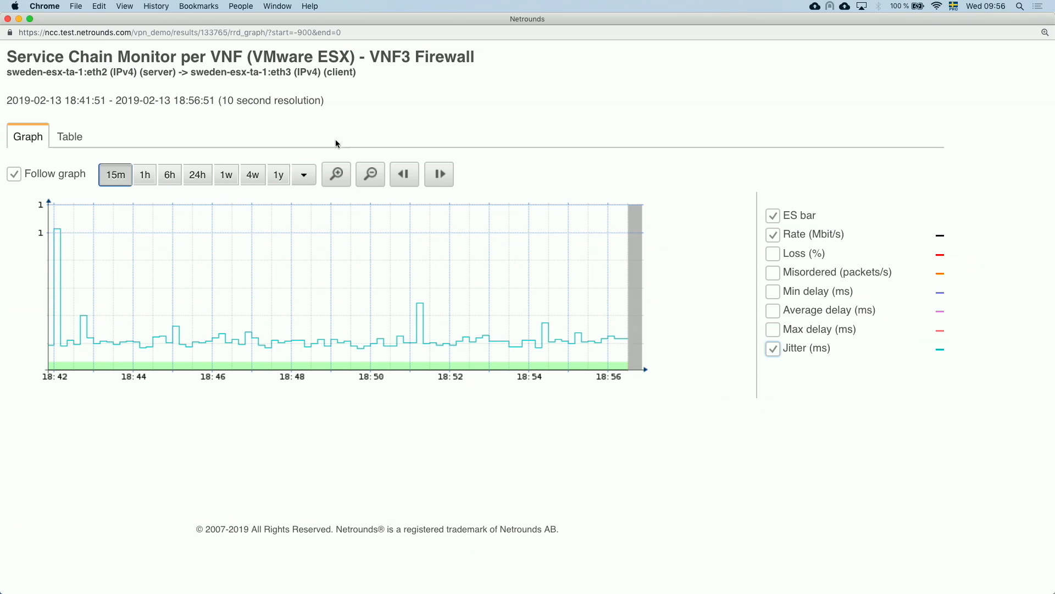
{"action": "left_click", "coordinate": [7, 20]}
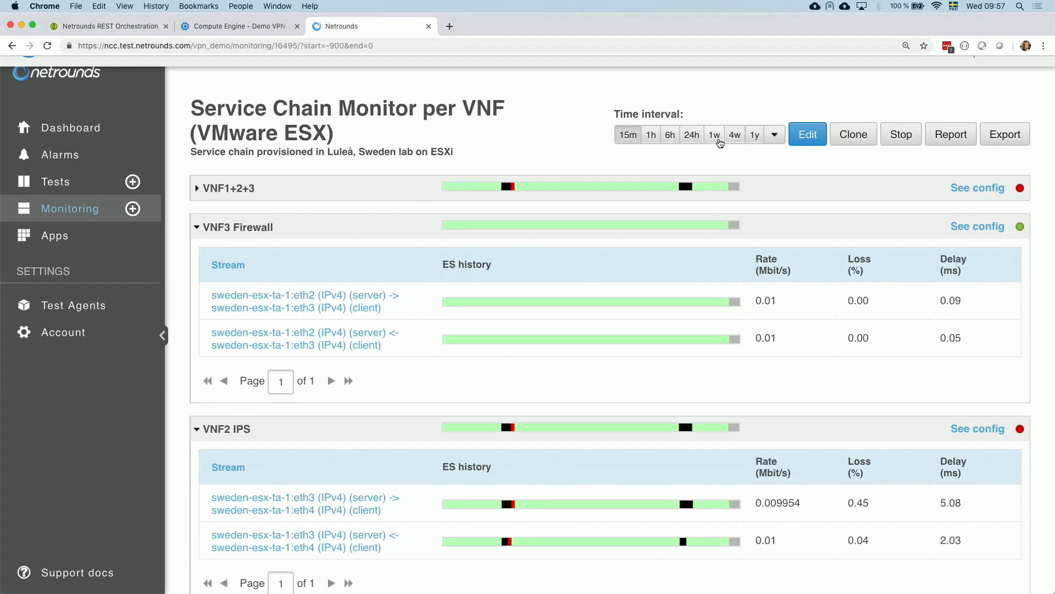
- Collapse the open sections and expand ICMP Path Trace VNF 1-2-3-GW down to its client's per-hop results
{"action": "left_click", "coordinate": [423, 227]}
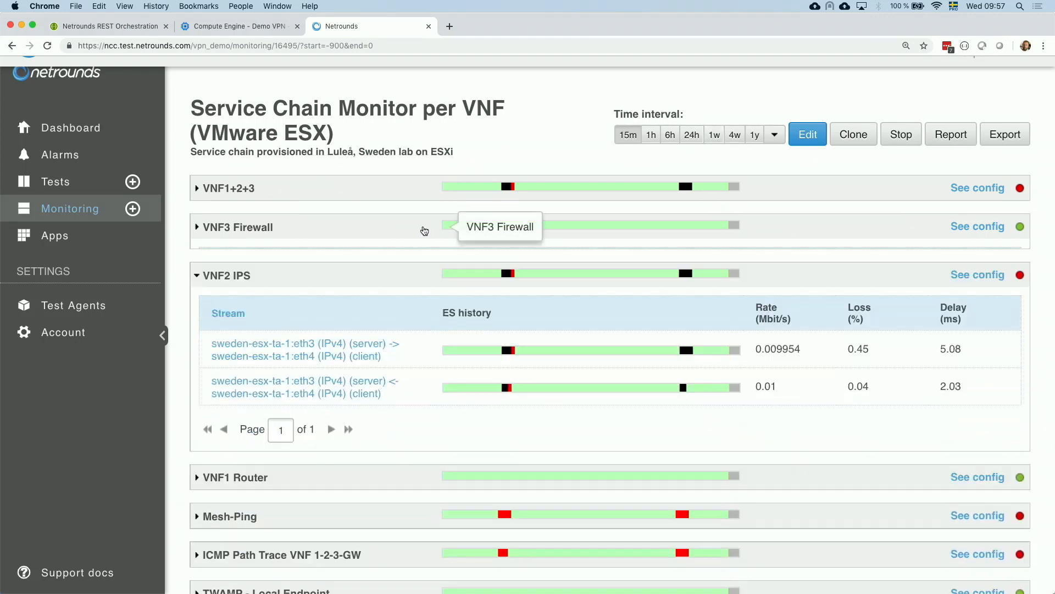
{"action": "left_click", "coordinate": [385, 261]}
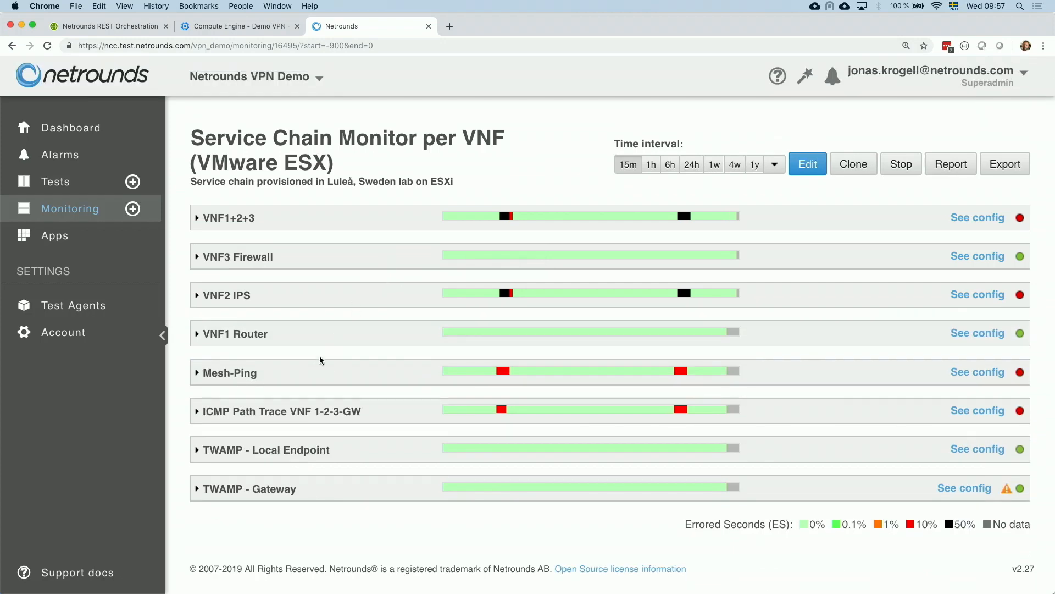
{"action": "left_click", "coordinate": [298, 401]}
{"action": "scroll", "coordinate": [226, 467], "scroll_direction": "down", "scroll_amount": 1}
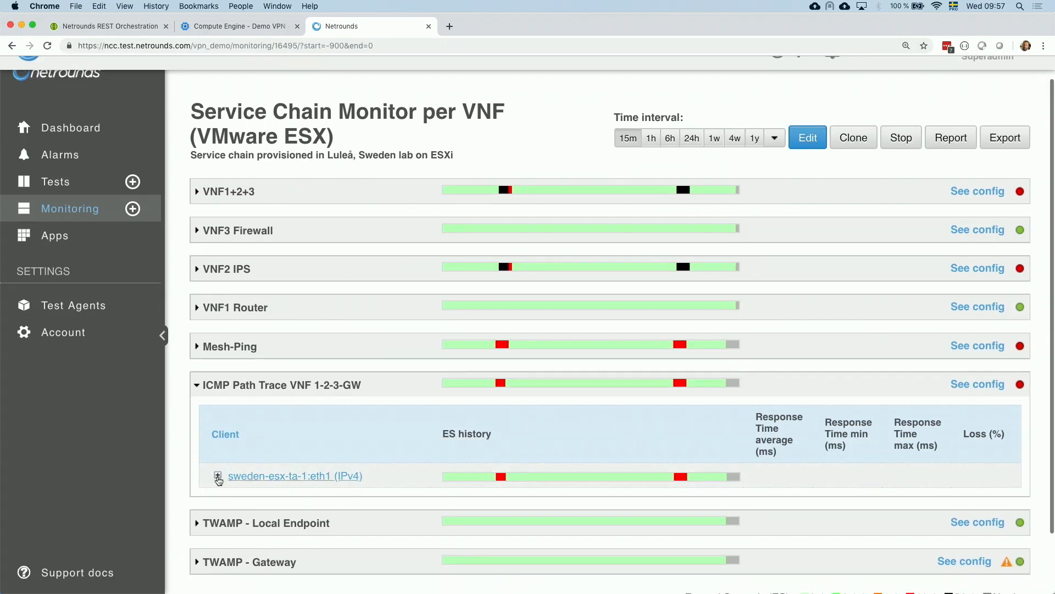
{"action": "left_click", "coordinate": [218, 476]}
{"action": "scroll", "coordinate": [362, 421], "scroll_direction": "down", "scroll_amount": 4}
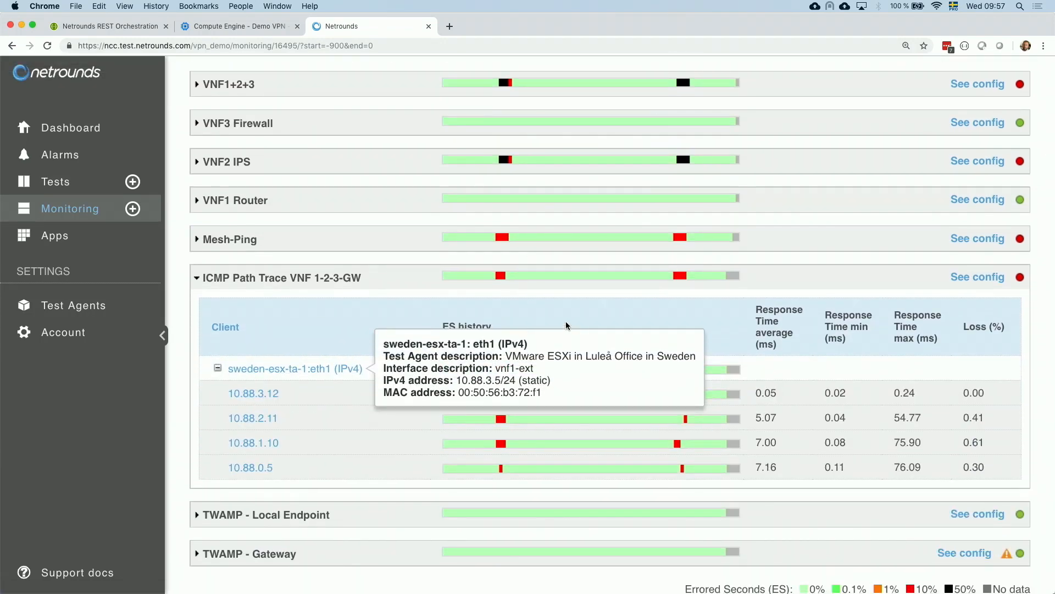